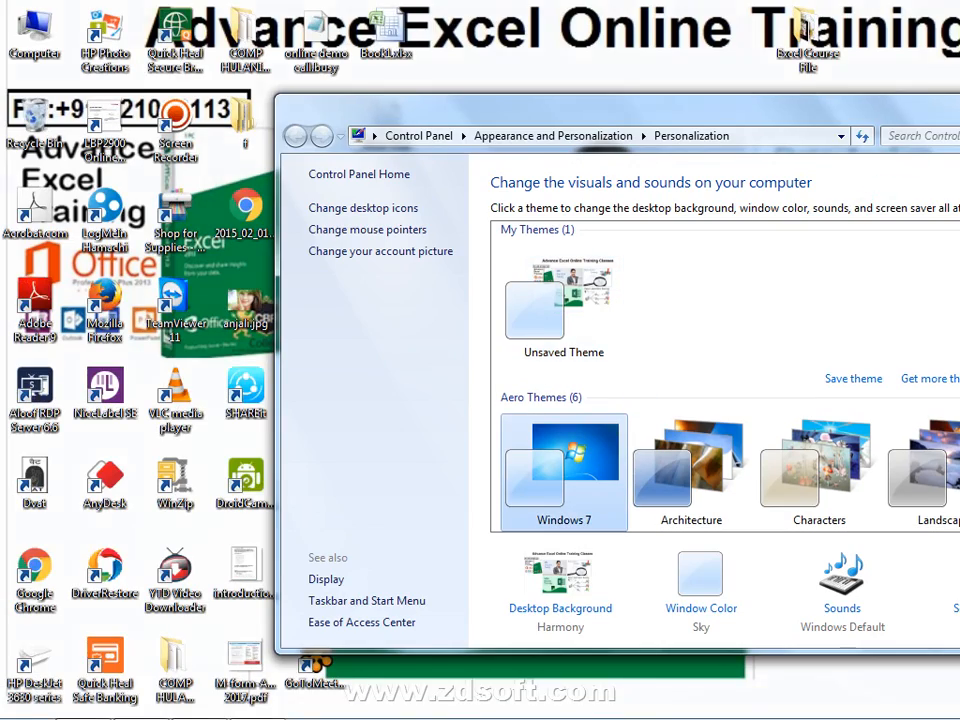
- Maximize and then put away the Personalization window, bringing Busy 17 to the front
key(super+Up)
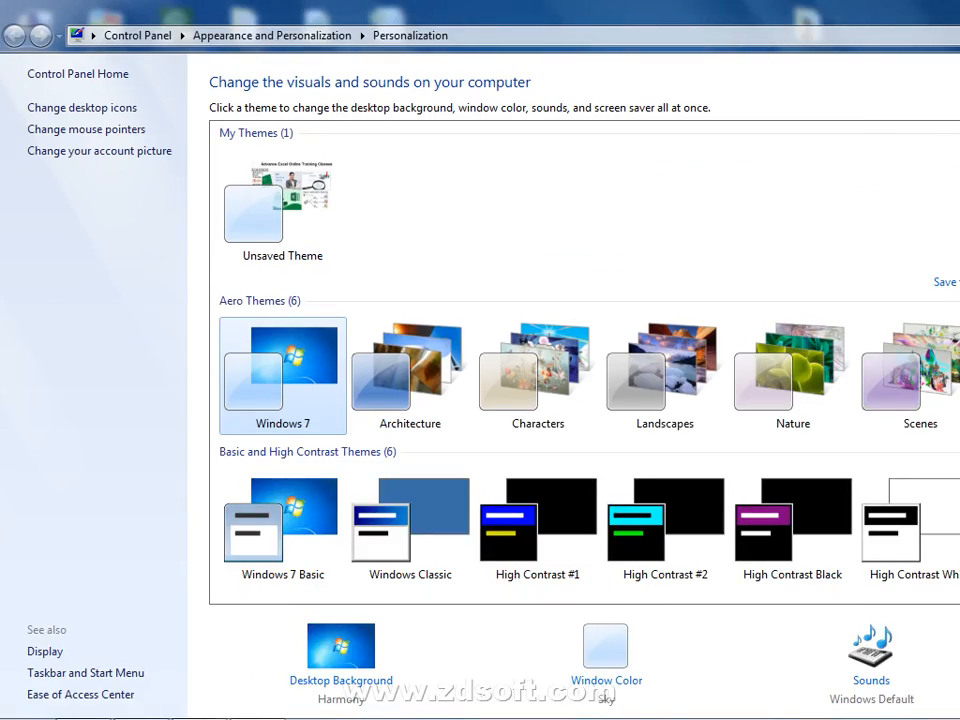
key(super+d)
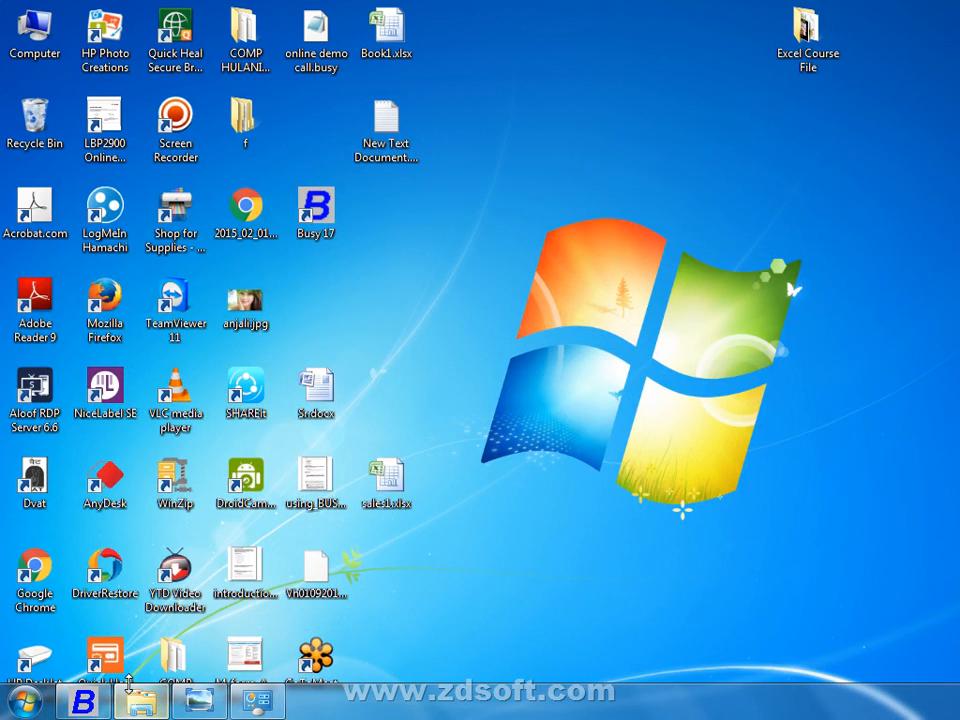
click(86, 700)
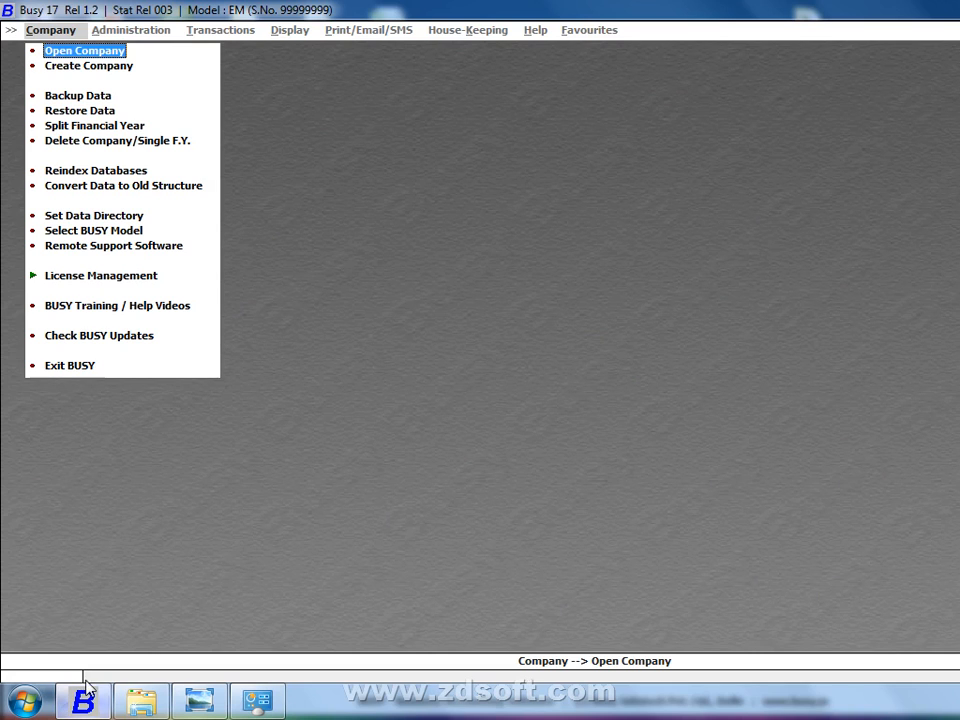
- Start a new company in Busy 17 named 'intex electronic company'
key(Down)
key(Return)
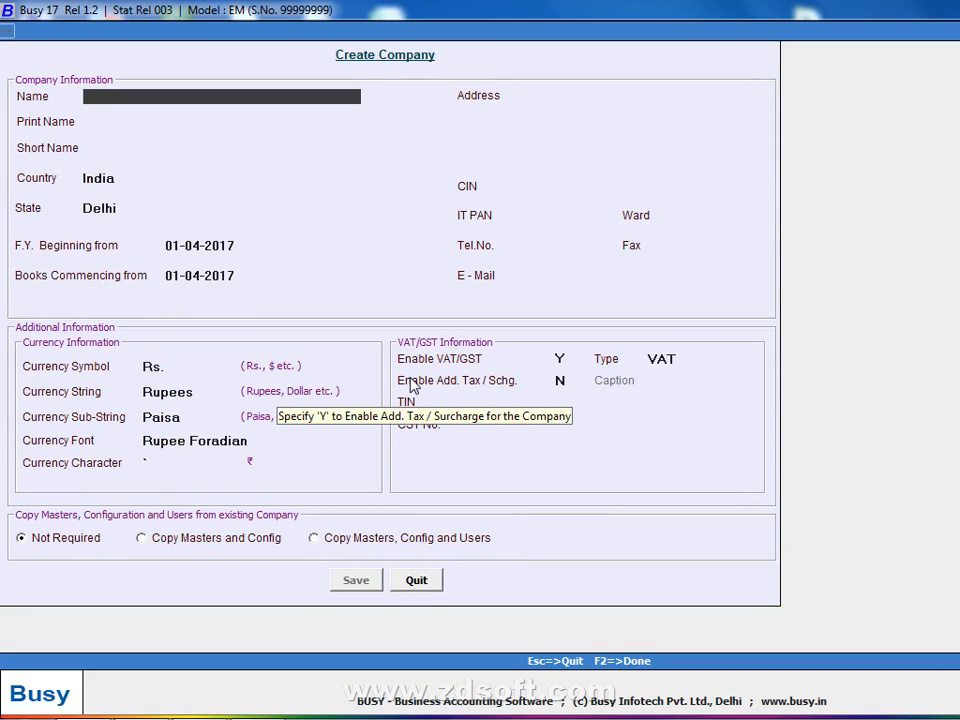
text(in)
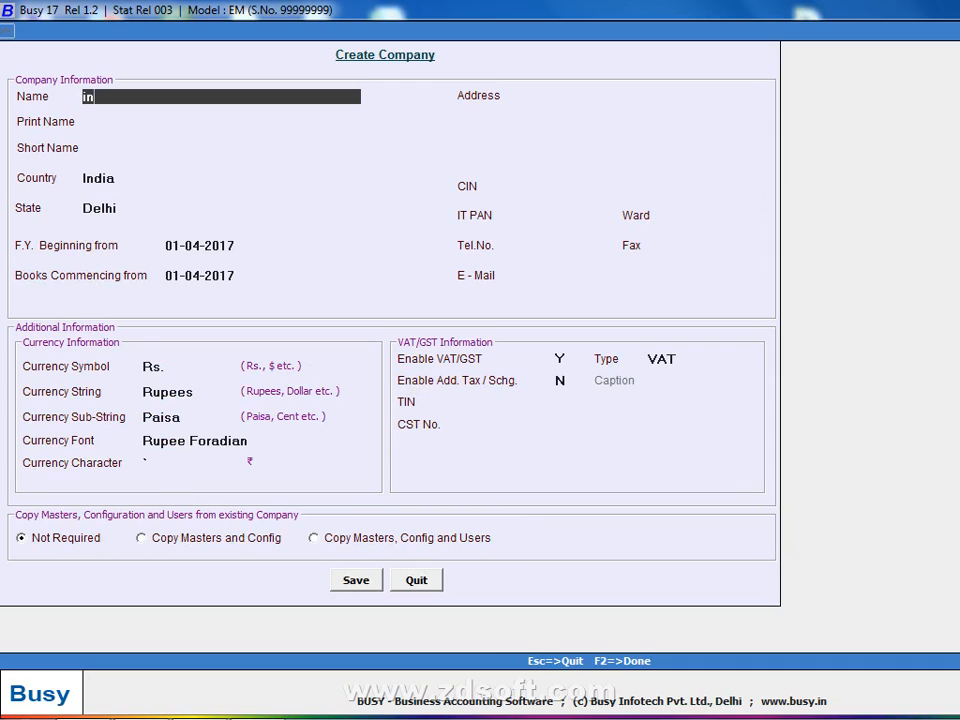
text(tex electronic company)
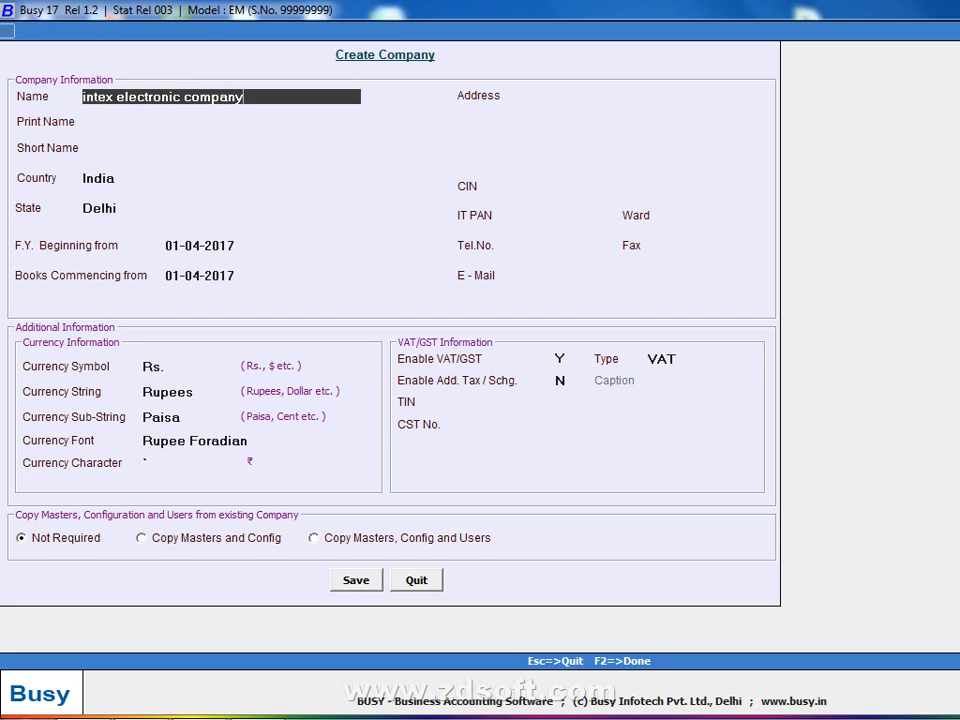
key(Return)
key(Return)
key(Return)
key(Return)
key(Return)
key(Return)
key(Return)
key(Return)
key(Return)
key(Return)
key(Return)
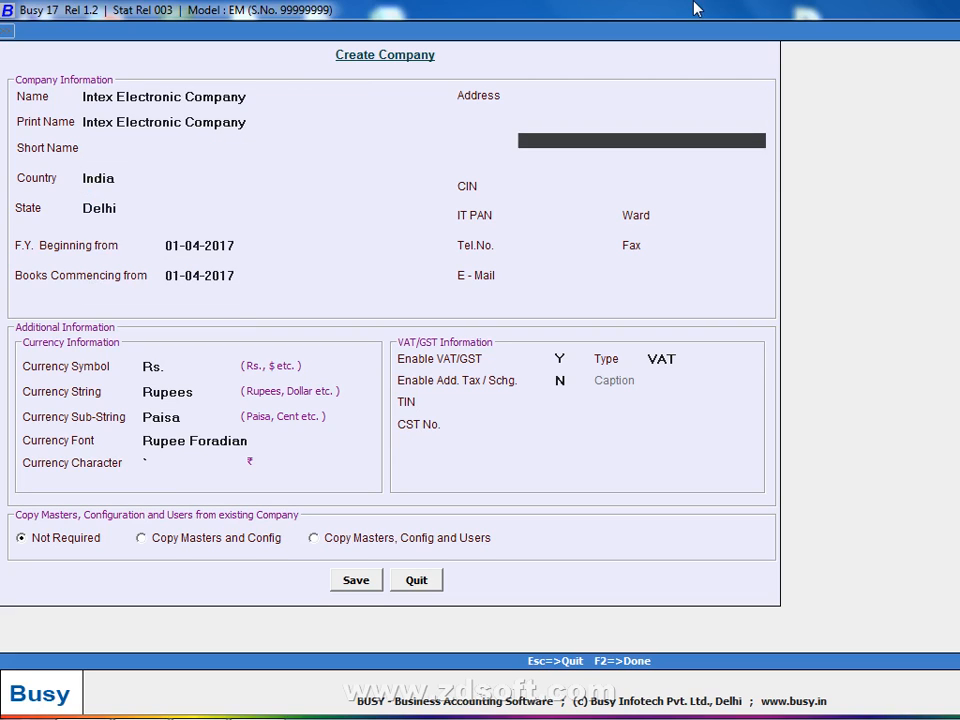
- Accept the default country, state, financial year and VAT fields down to TIN
key(Return)
key(Return)
key(Return)
key(Return)
key(Return)
key(Return)
key(Return)
key(Return)
key(Return)
key(Return)
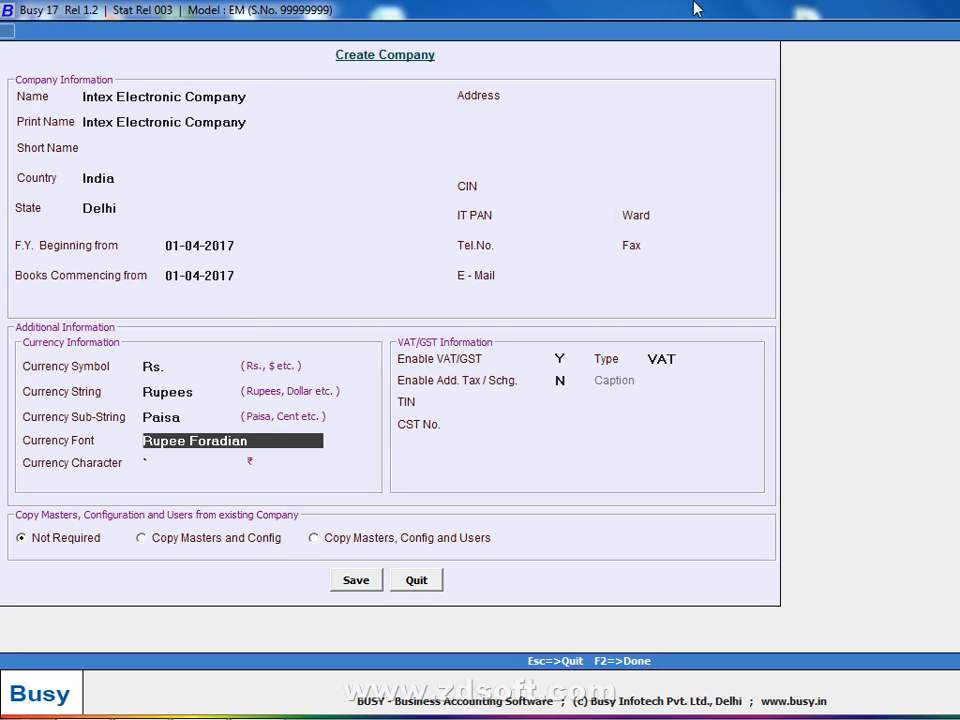
key(Return)
key(Return)
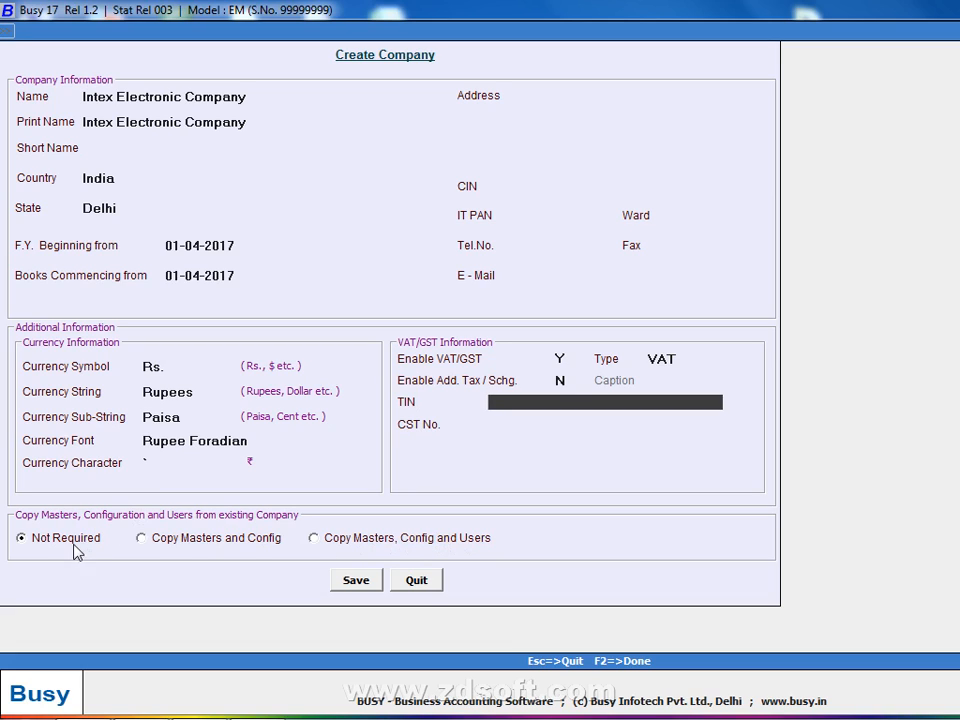
- Set Enable VAT/GST to N, save the company, and bring up the notes photo
click(559, 358)
text(N)
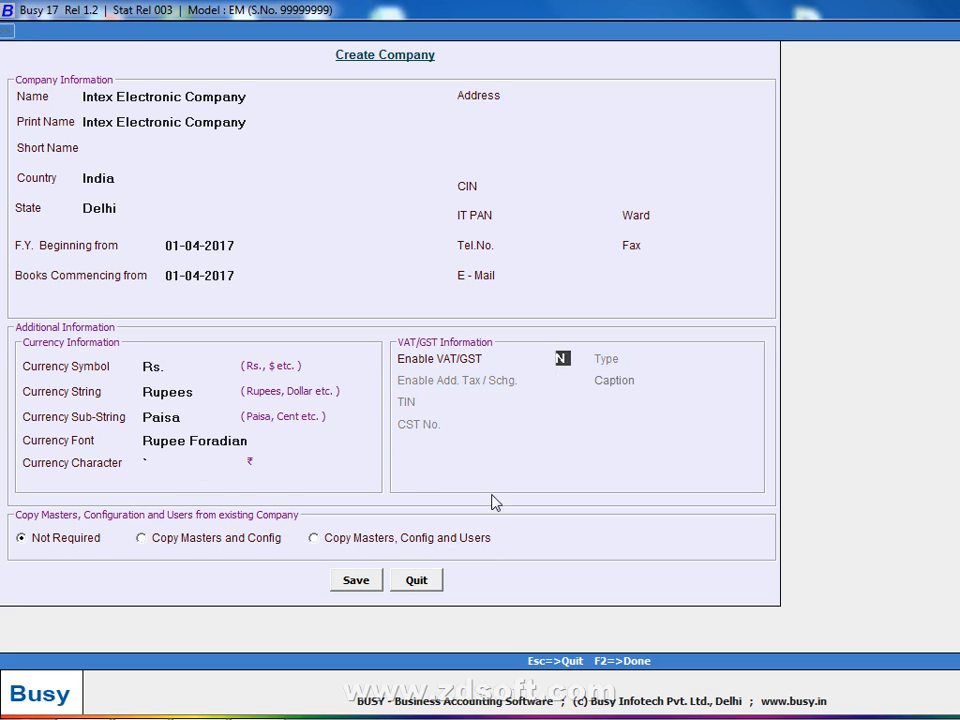
click(350, 579)
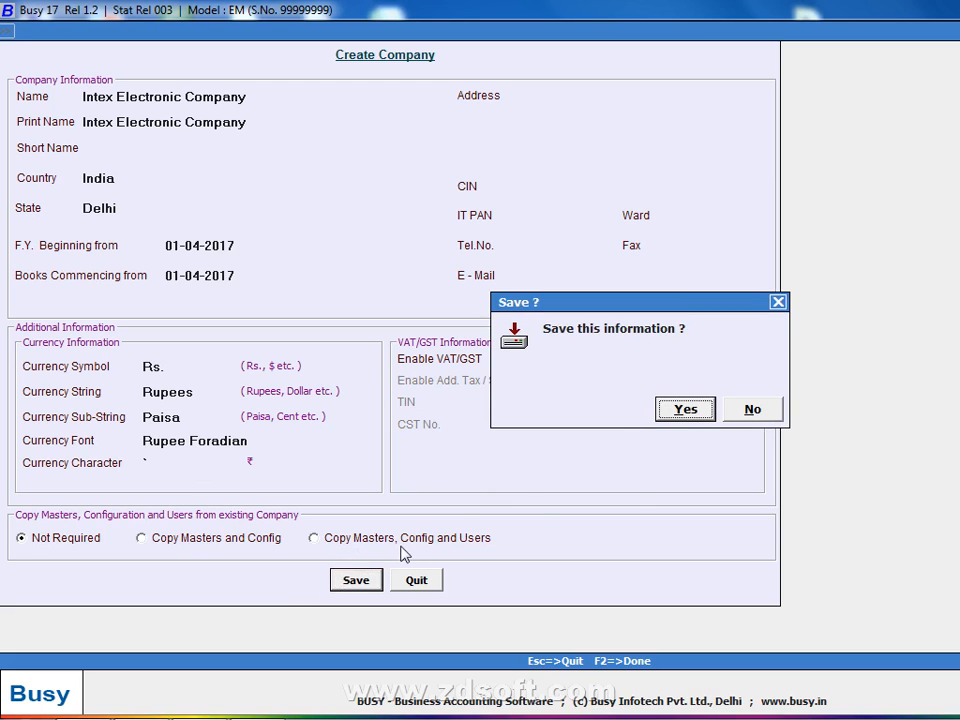
click(686, 410)
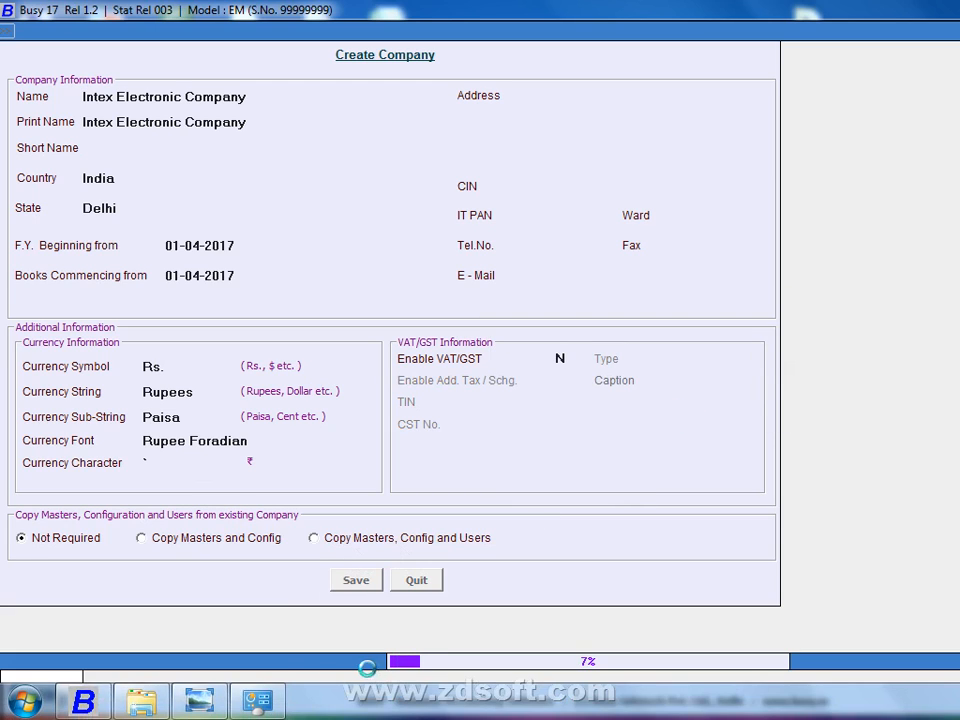
click(215, 699)
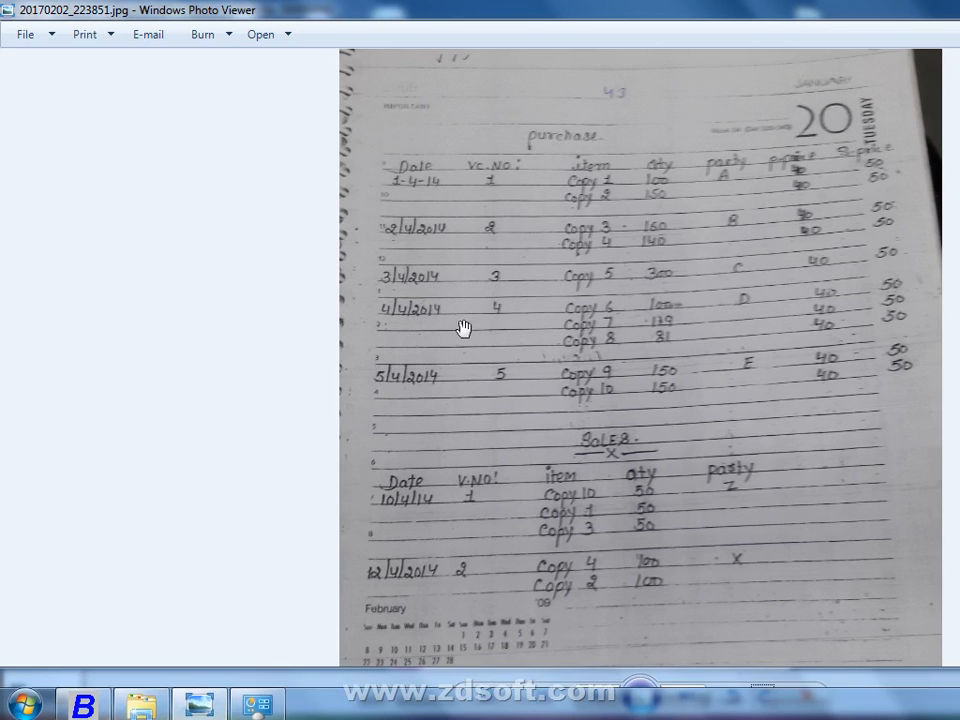
- Preview 20170202_222709.jpg from the NOTE folder in Photo Viewer and rotate it upright
scroll(466, 326, up, 3)
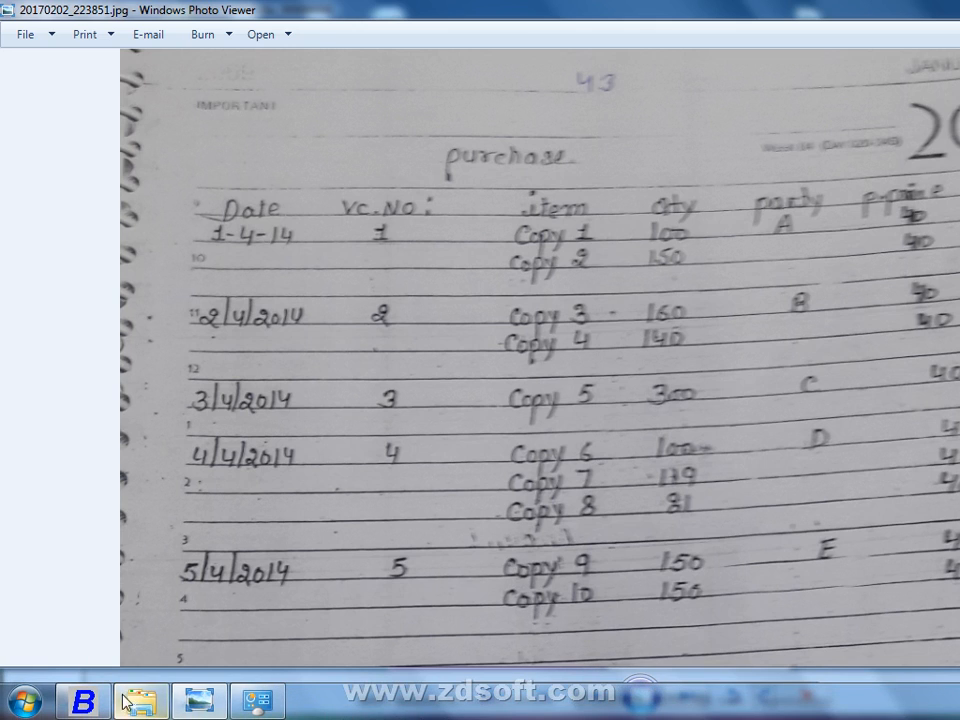
click(88, 702)
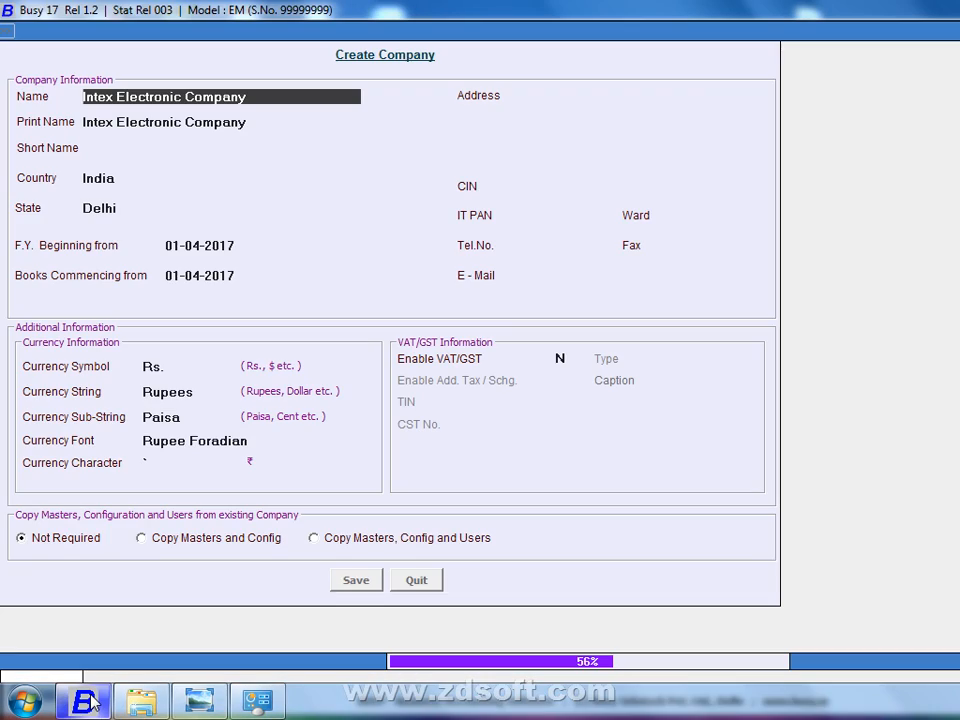
click(152, 703)
click(188, 161)
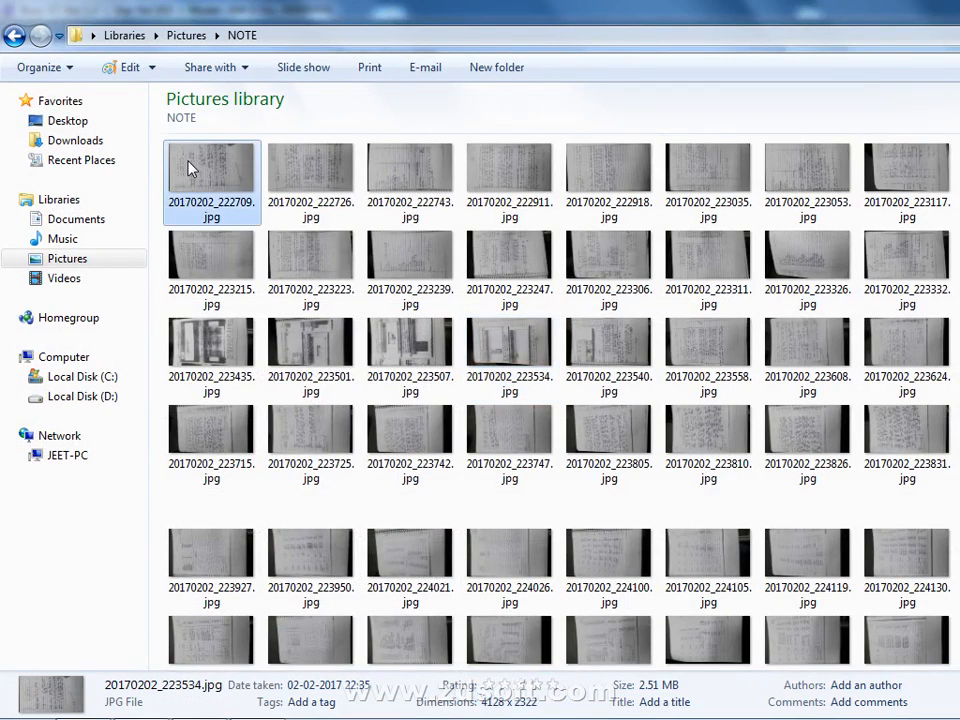
right_click(188, 161)
click(232, 236)
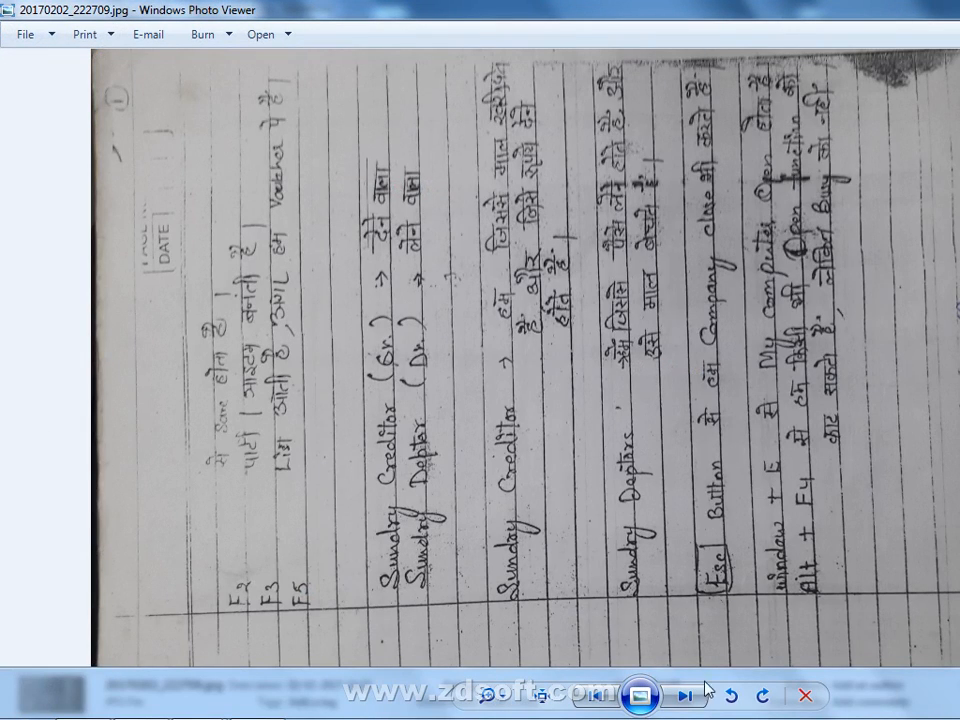
click(762, 695)
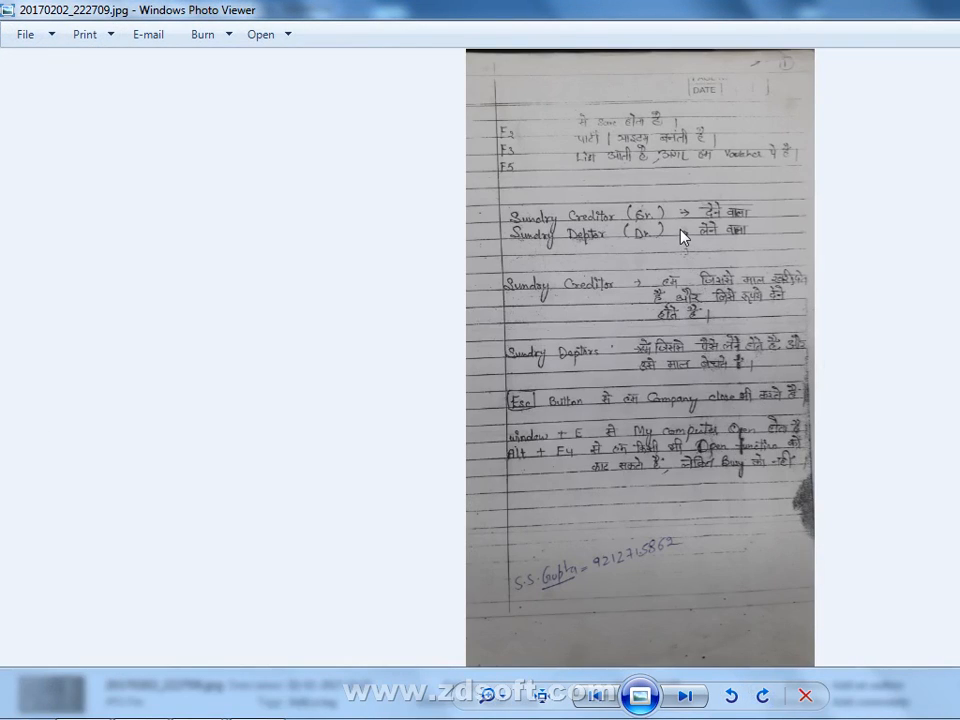
- Pan the note photo down to the Sundry Creditor, Sundry Debtors and shortcut-key notes
scroll(680, 233, up, 5)
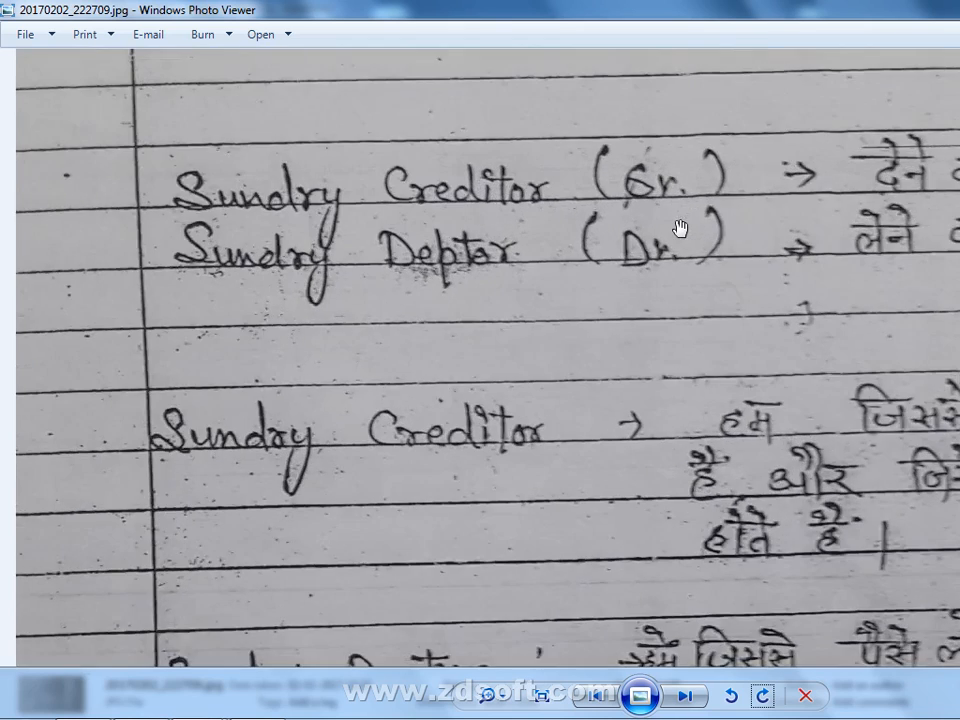
drag(687, 466, 687, 507)
drag(690, 313, 688, 427)
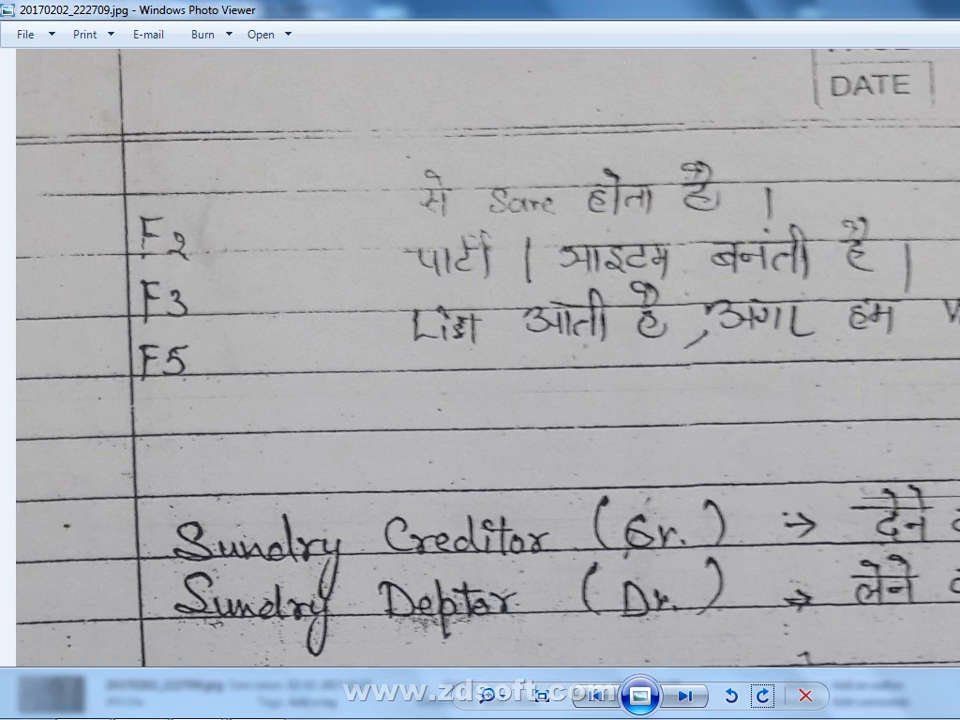
scroll(660, 343, down, 1)
drag(600, 428, 639, 282)
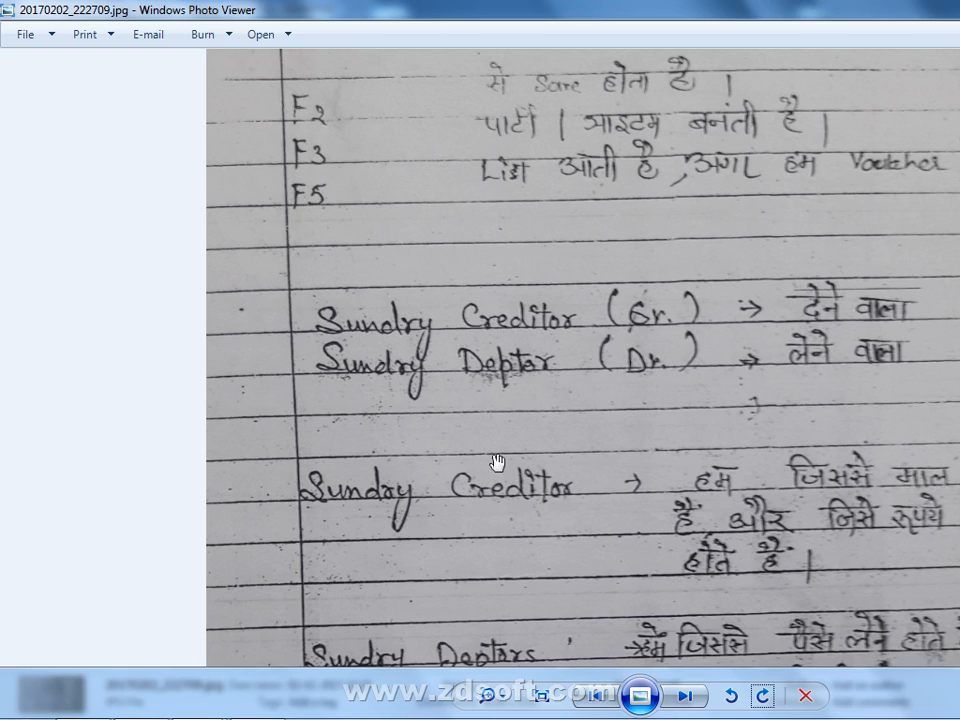
mouse_move(130, 700)
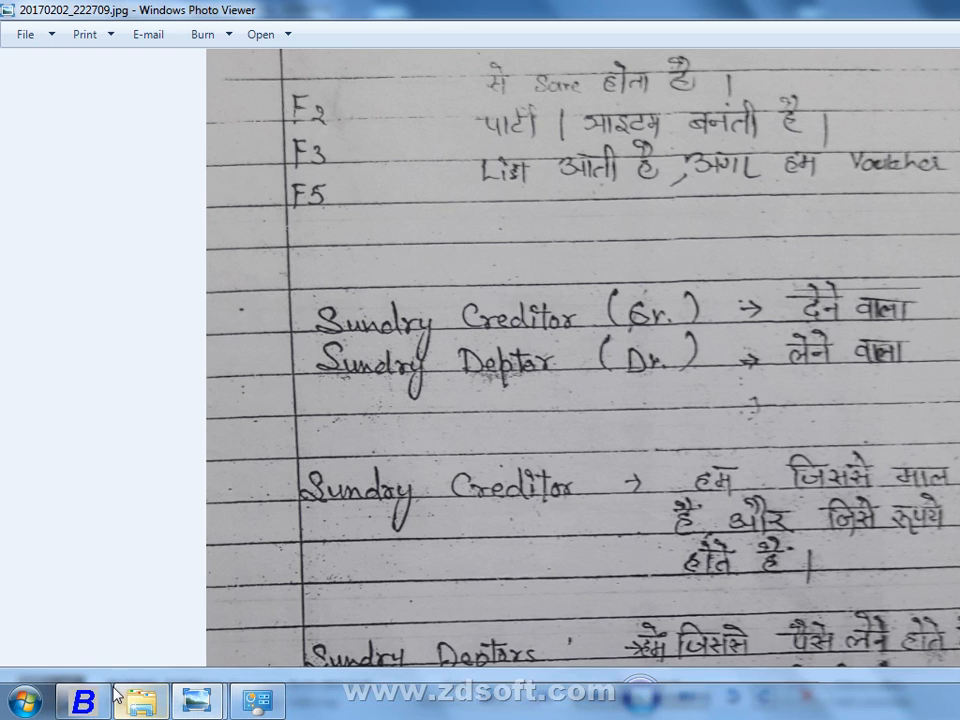
drag(711, 429, 767, 211)
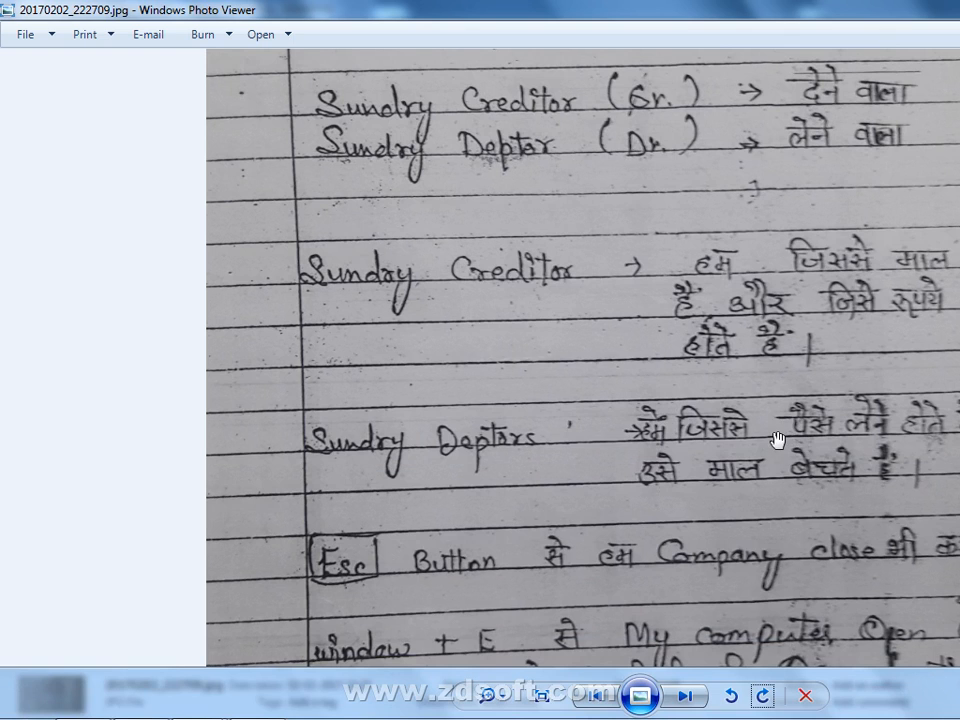
drag(740, 283, 739, 171)
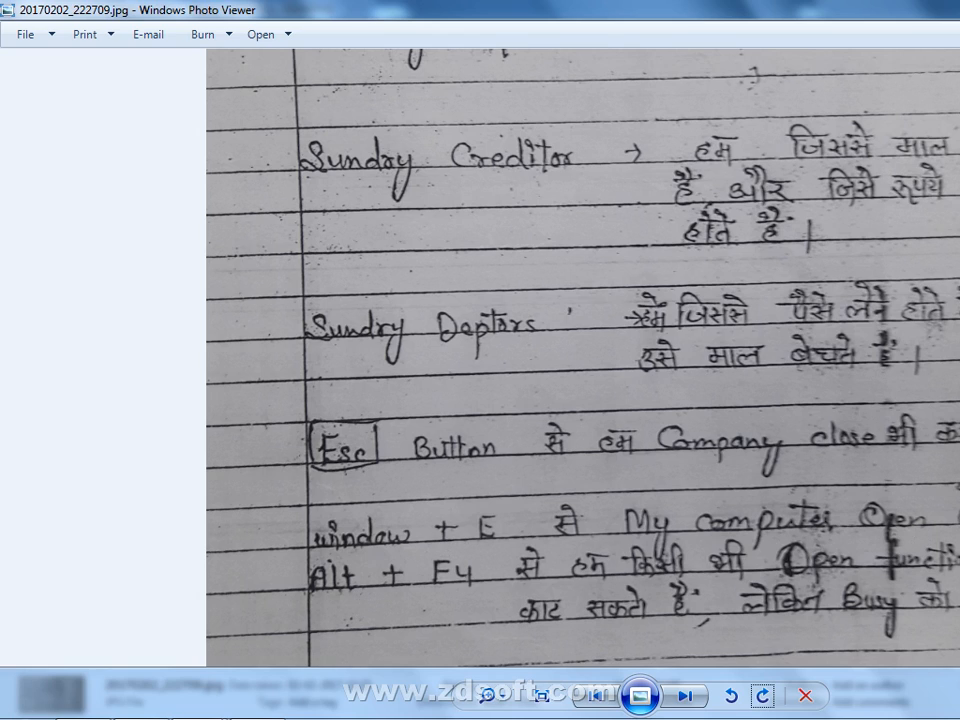
- Return to Busy 17 and acknowledge the company-created Congratulations message
mouse_move(200, 710)
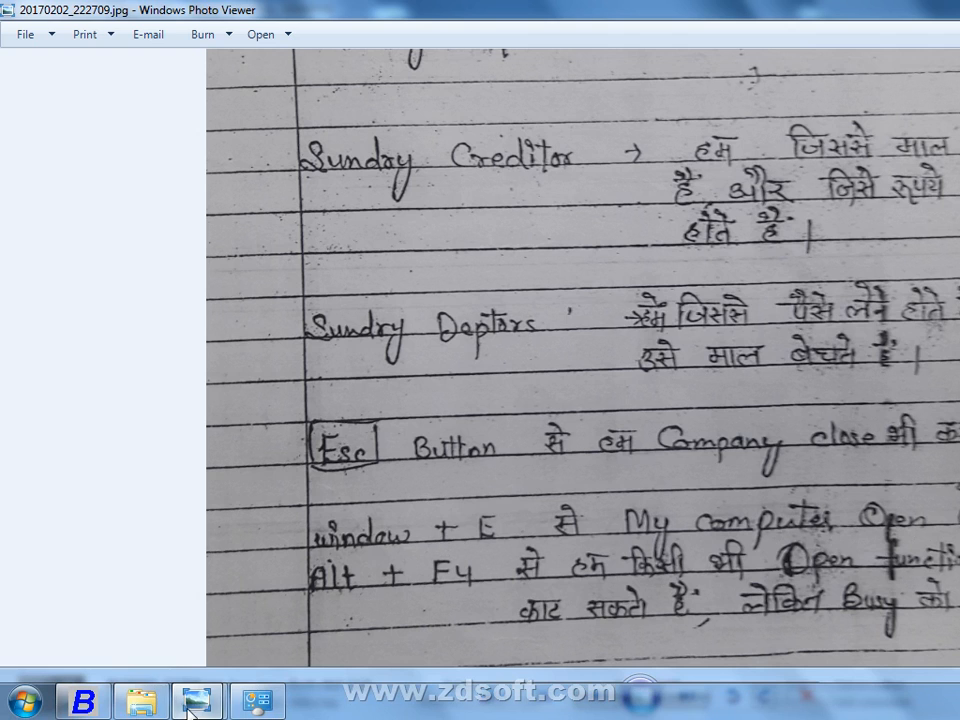
click(95, 705)
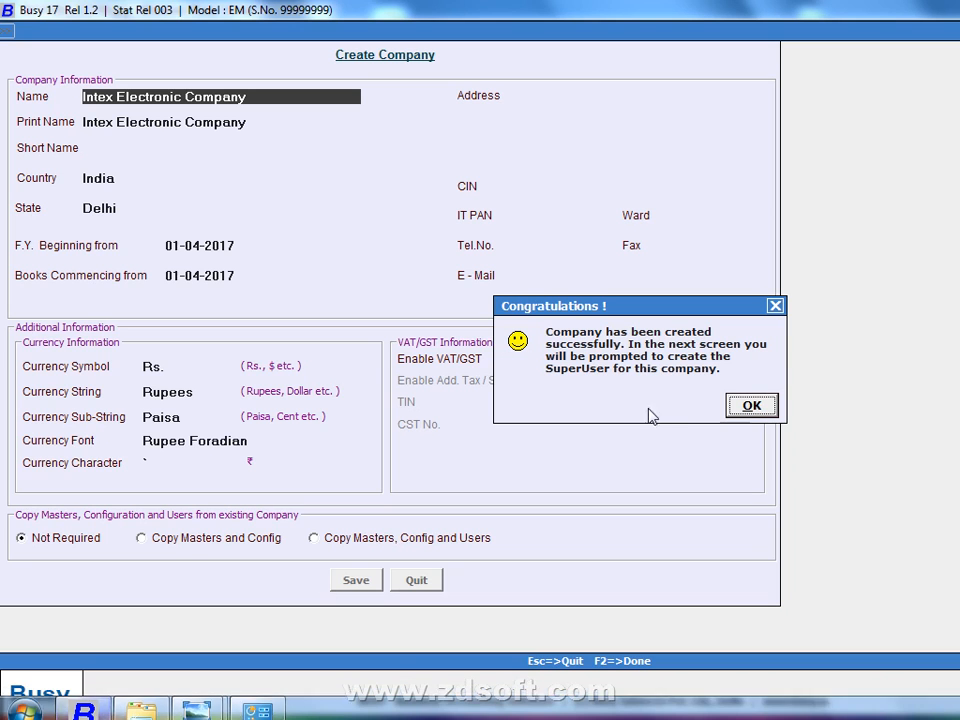
click(730, 407)
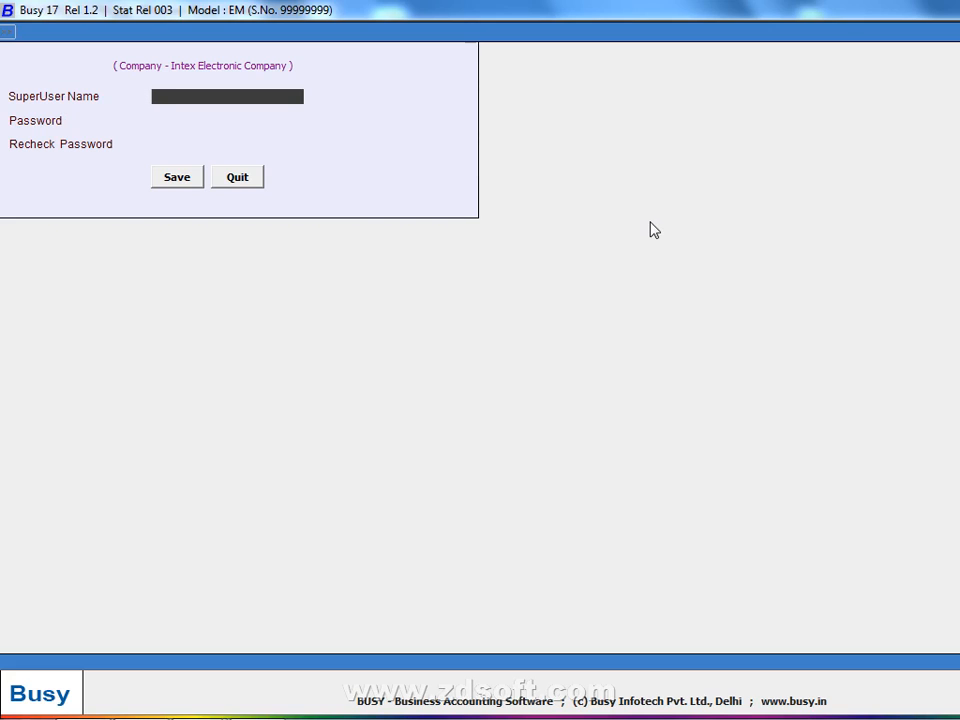
- Fill in the superuser name and password fields and save the superuser
text(l)
key(Return)
text(l)
key(Return)
text(l)
key(Return)
key(Return)
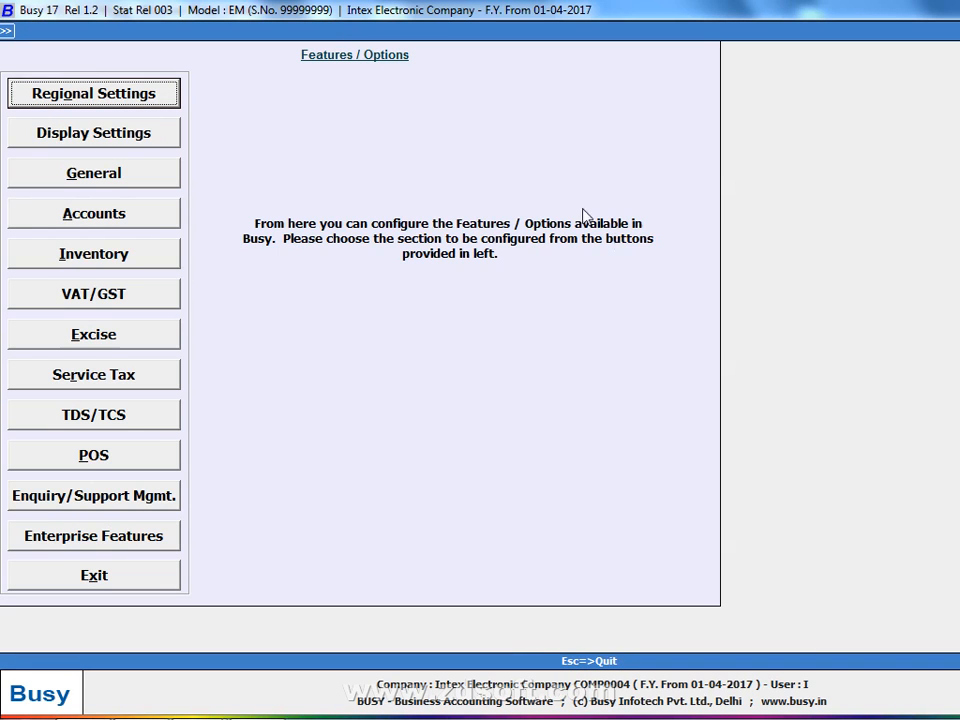
- Change the inventory stock valuation method to FIFO, save, and exit to the main menu
click(163, 256)
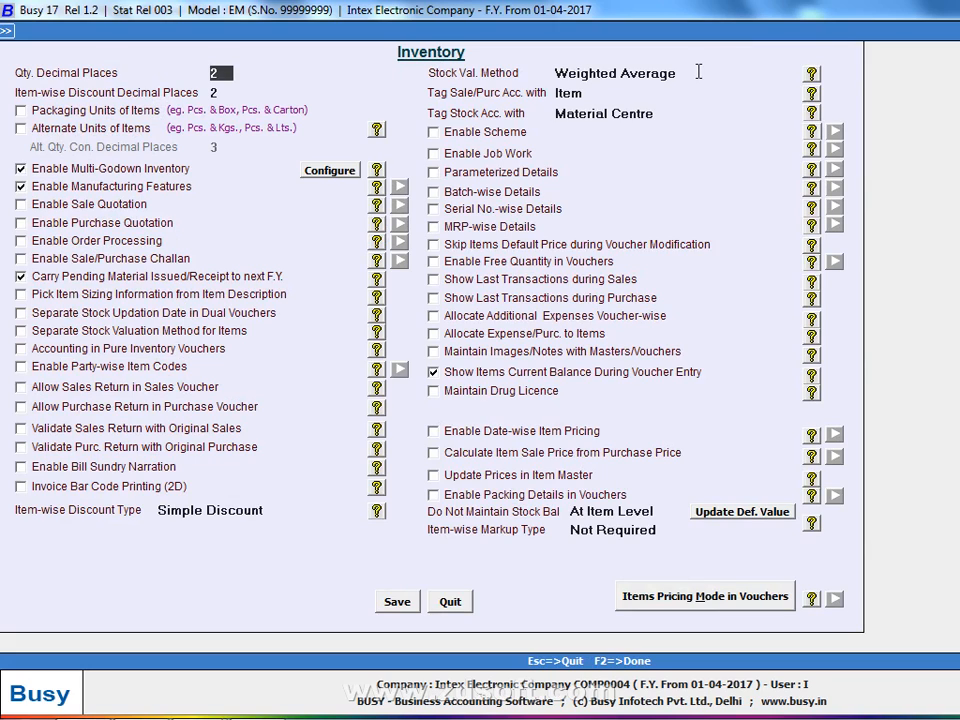
click(697, 73)
scroll(595, 135, up, 1)
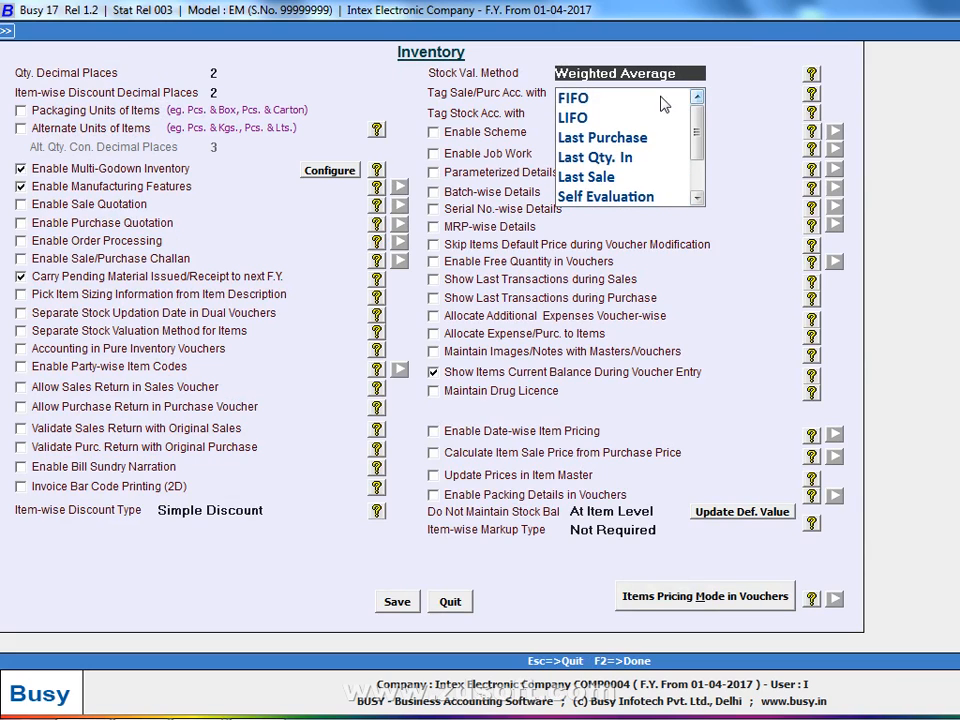
click(660, 97)
key(Return)
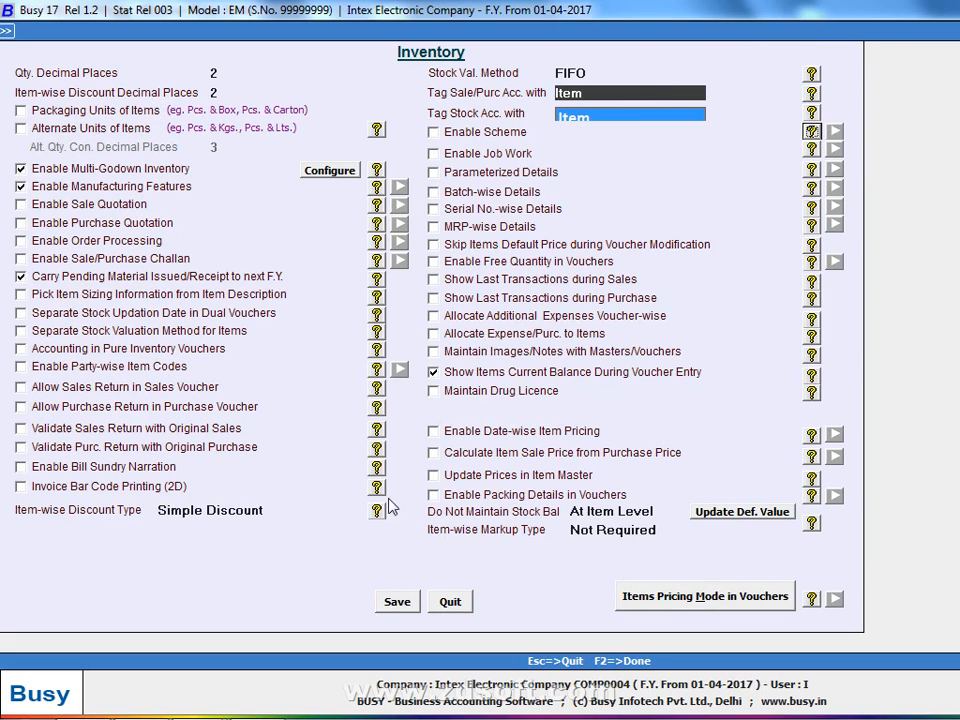
click(377, 608)
click(380, 615)
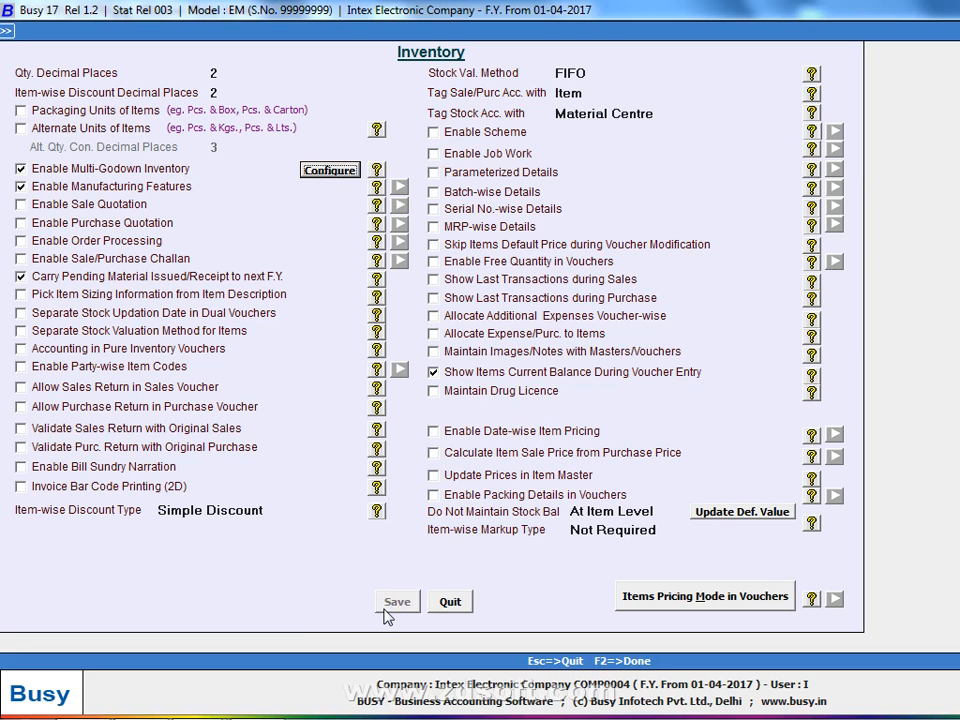
key(Escape)
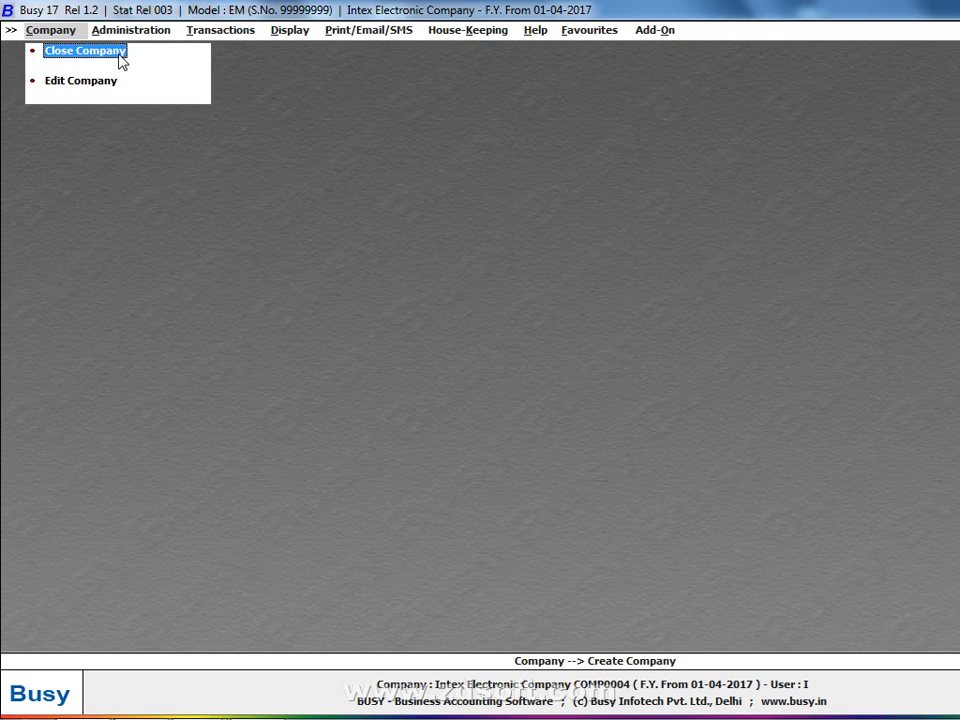
- Open a new purchase voucher via Transactions > Purchase > Add, then switch to the notes photo
click(221, 38)
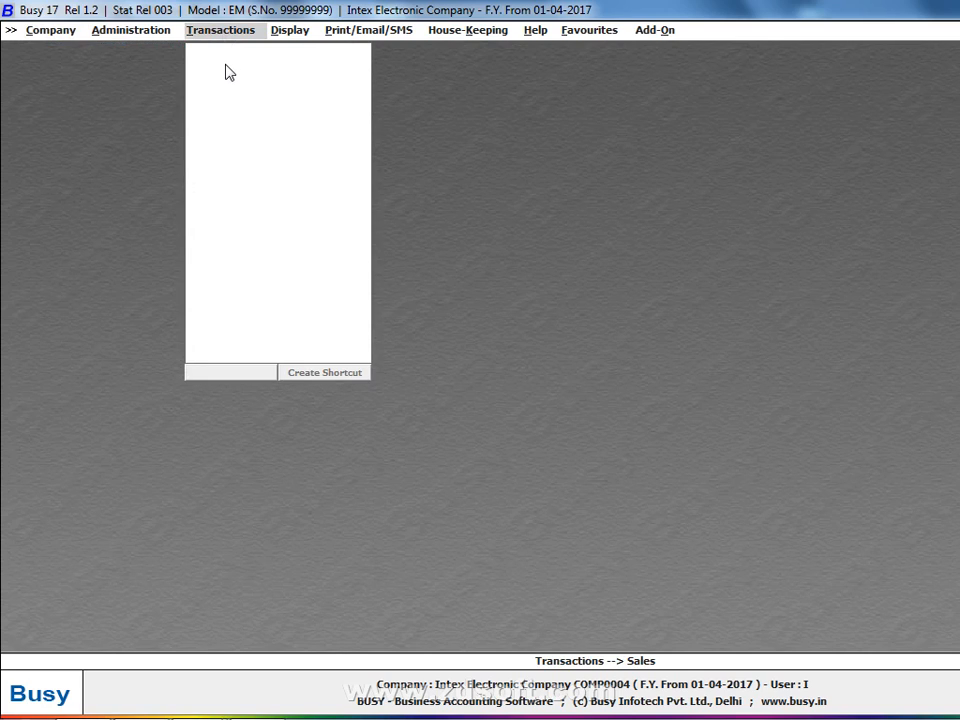
click(230, 70)
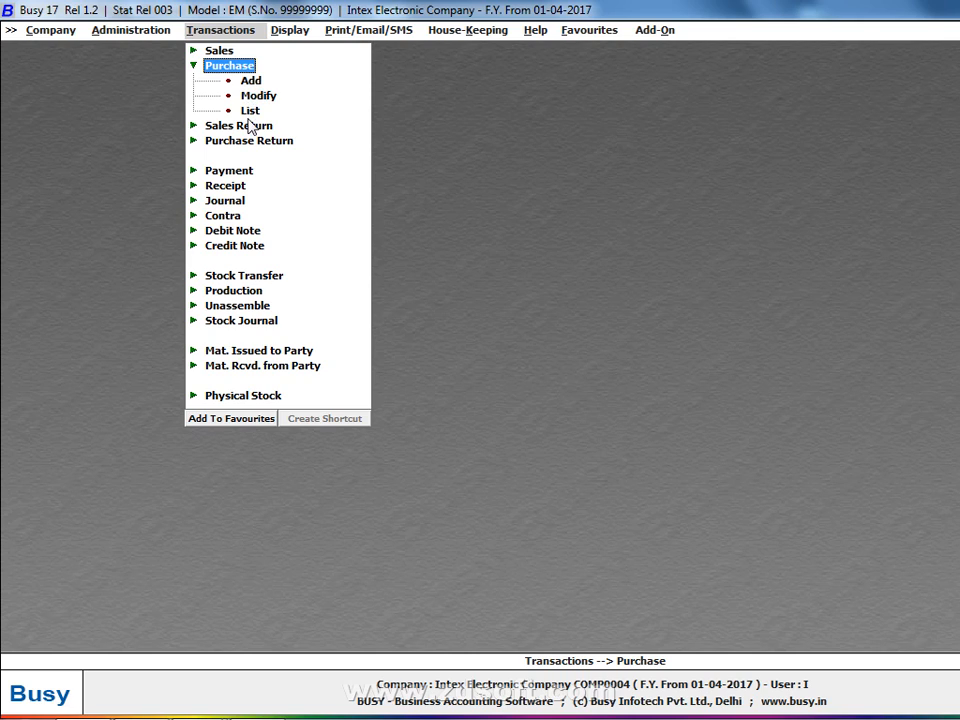
click(256, 80)
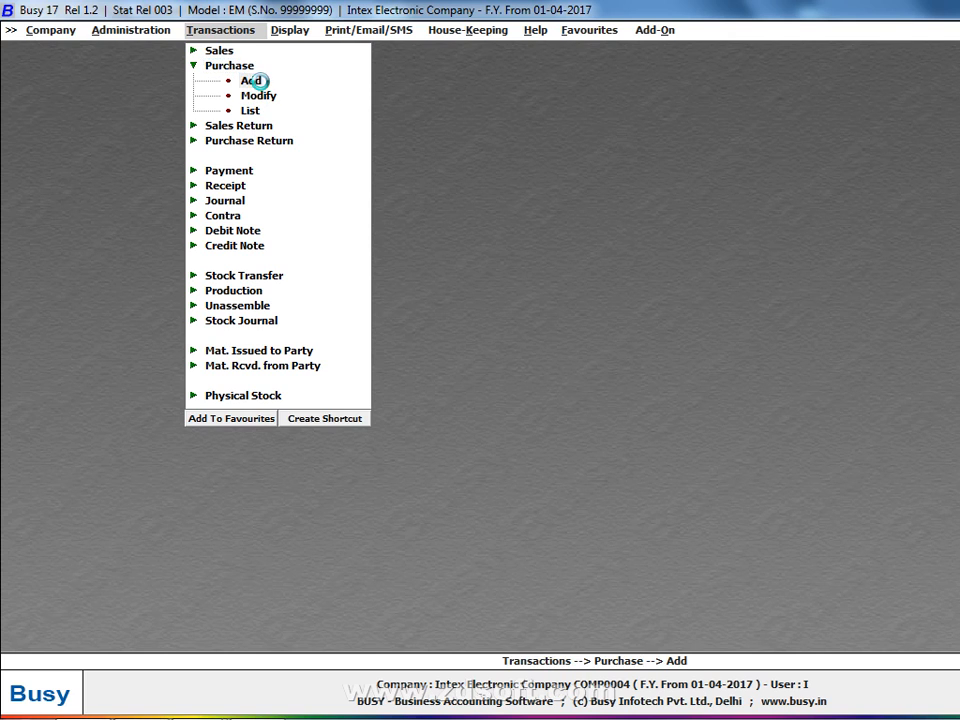
key(alt+Tab)
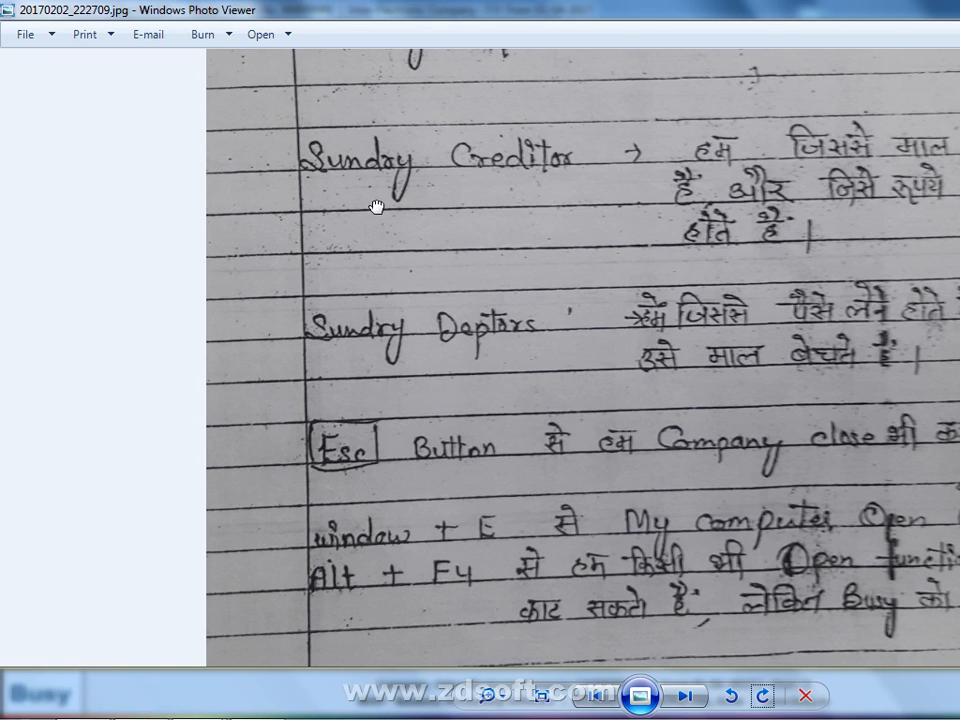
- Bring the empty Add Purchase Voucher form back in front, with the purchase-table note photo alongside
drag(376, 207, 376, 201)
click(685, 696)
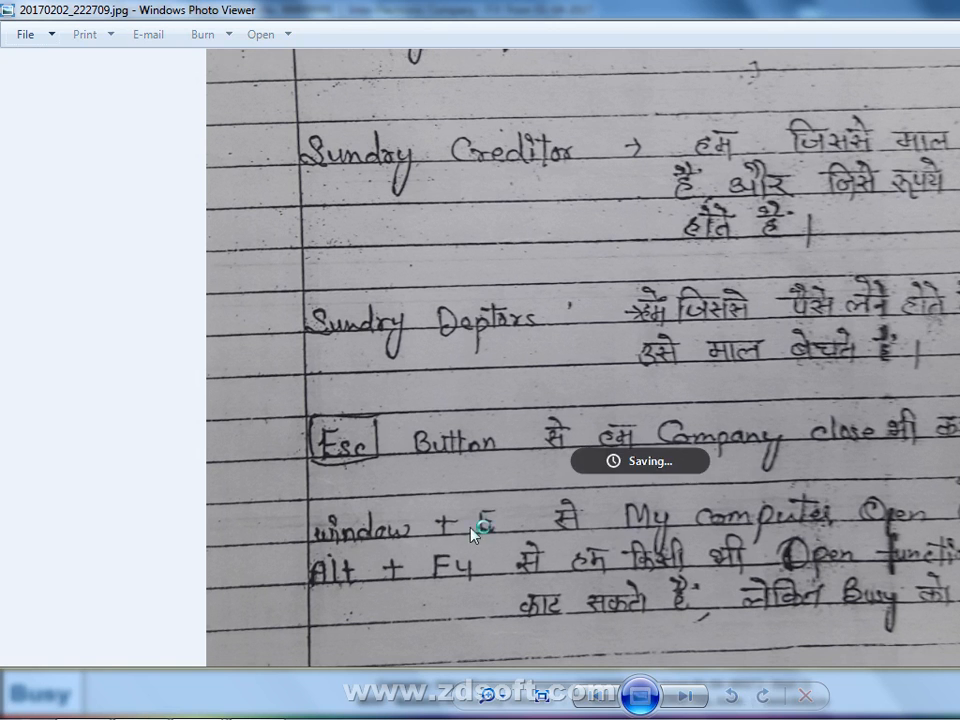
click(186, 708)
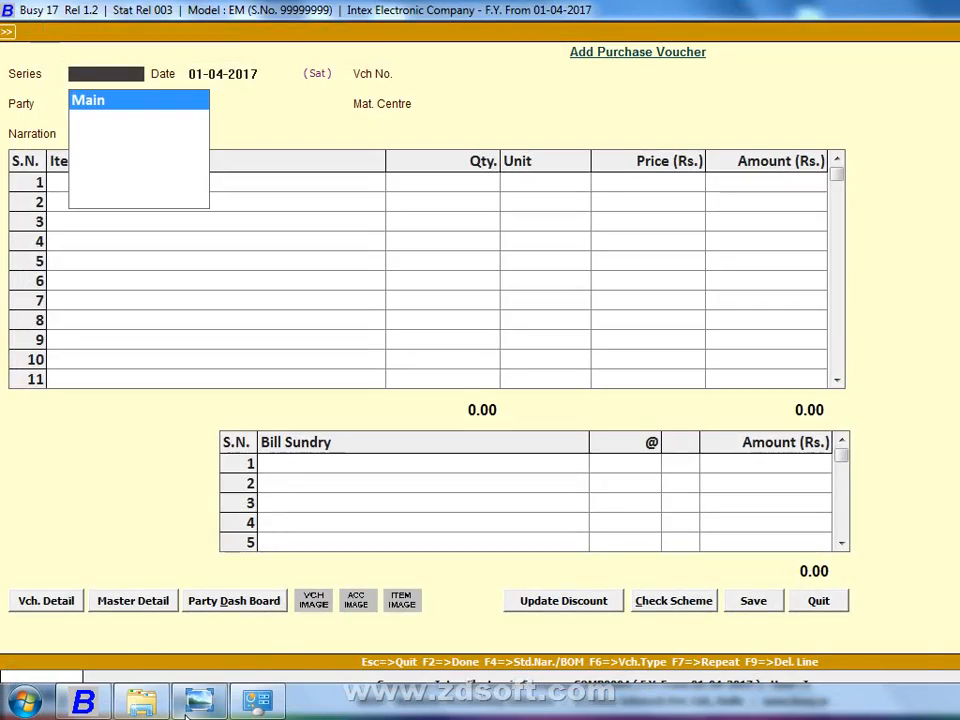
click(186, 708)
key(super+Tab)
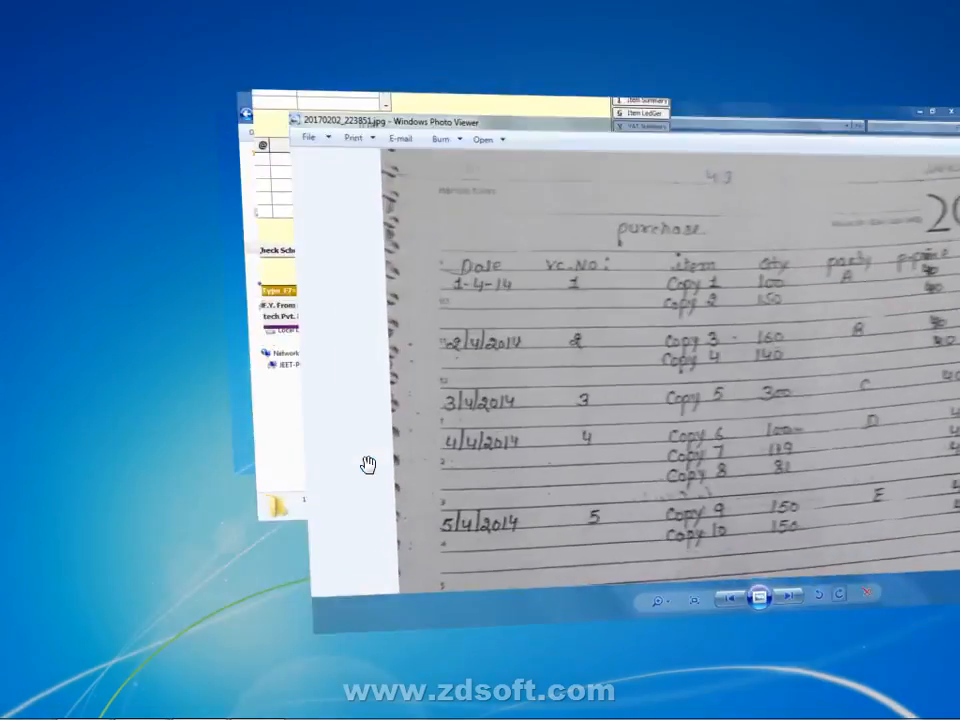
key(super+Tab)
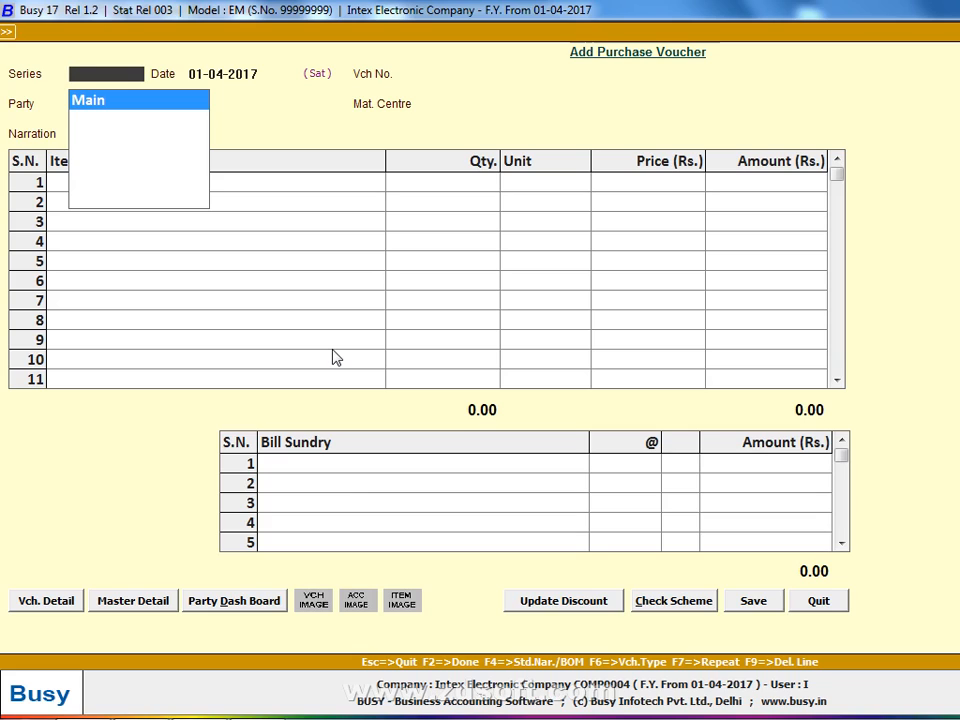
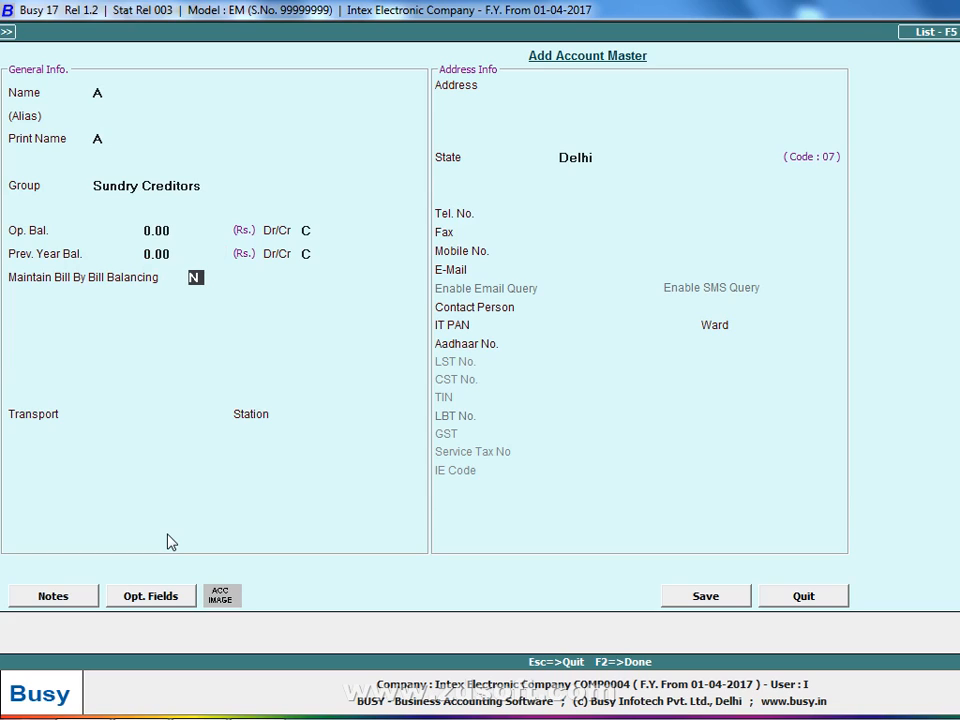
- Step past account A's address and contact fields in the Sundry Creditors master
key(Return)
key(Return)
key(Return)
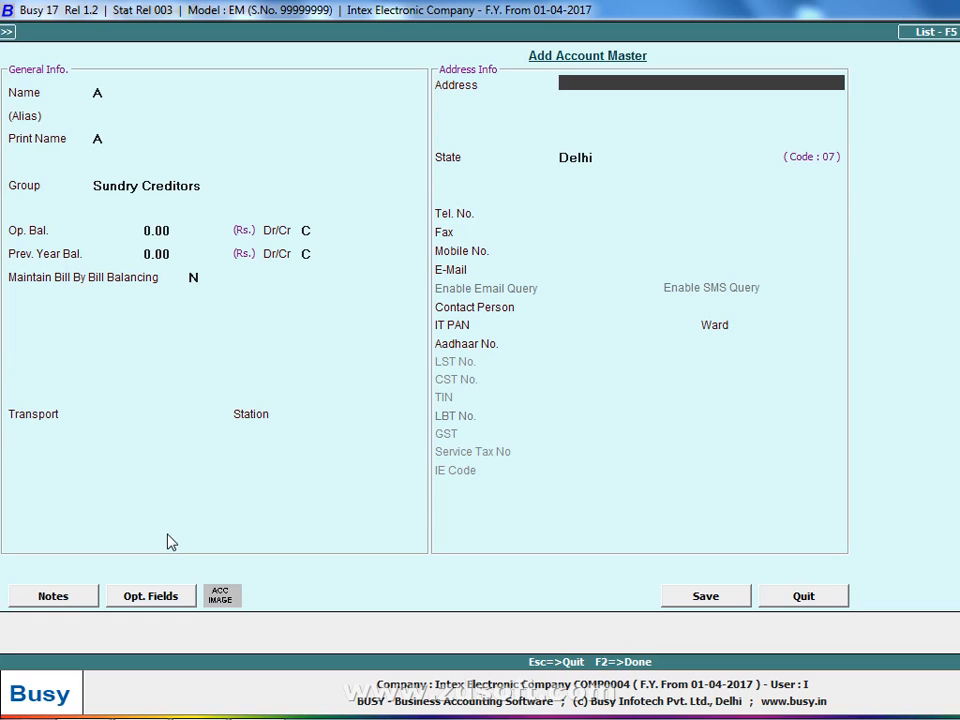
key(Return)
key(Return)
key(Return)
key(Return)
key(Return)
key(Return)
key(Return)
key(Return)
key(Return)
key(Return)
key(Return)
key(Return)
key(Return)
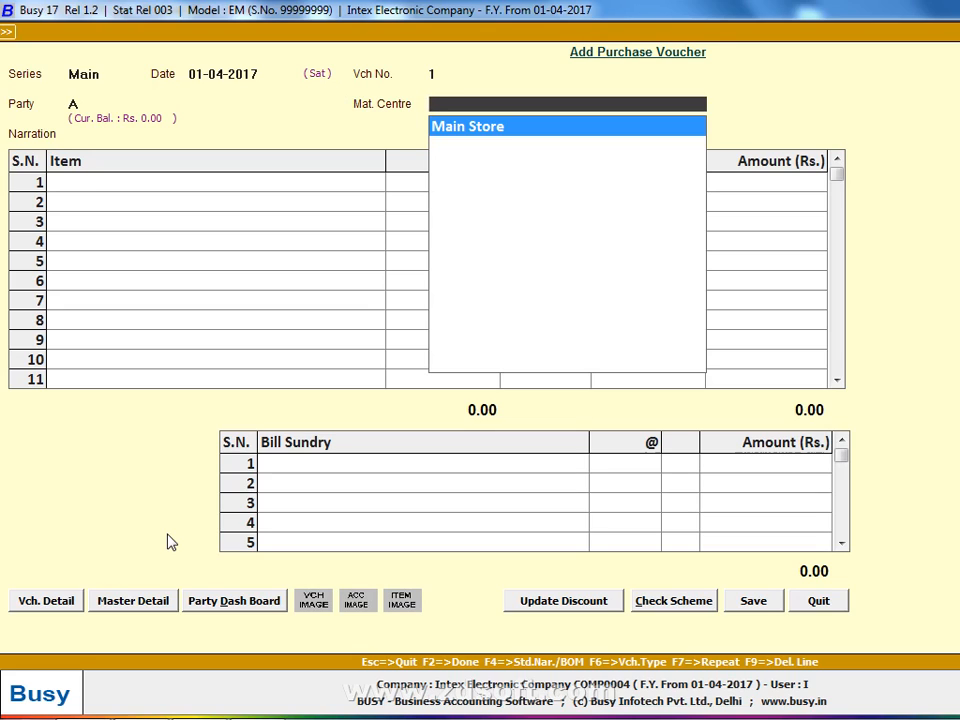
- Accept Main Store as the material centre and skip past narration and transport details
key(Return)
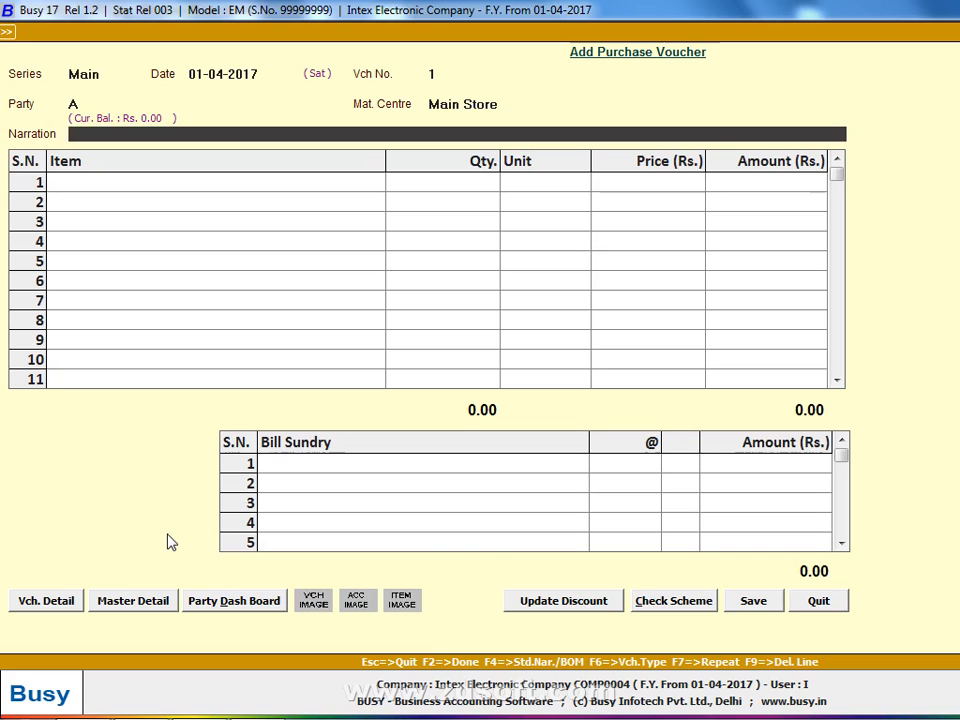
key(Up)
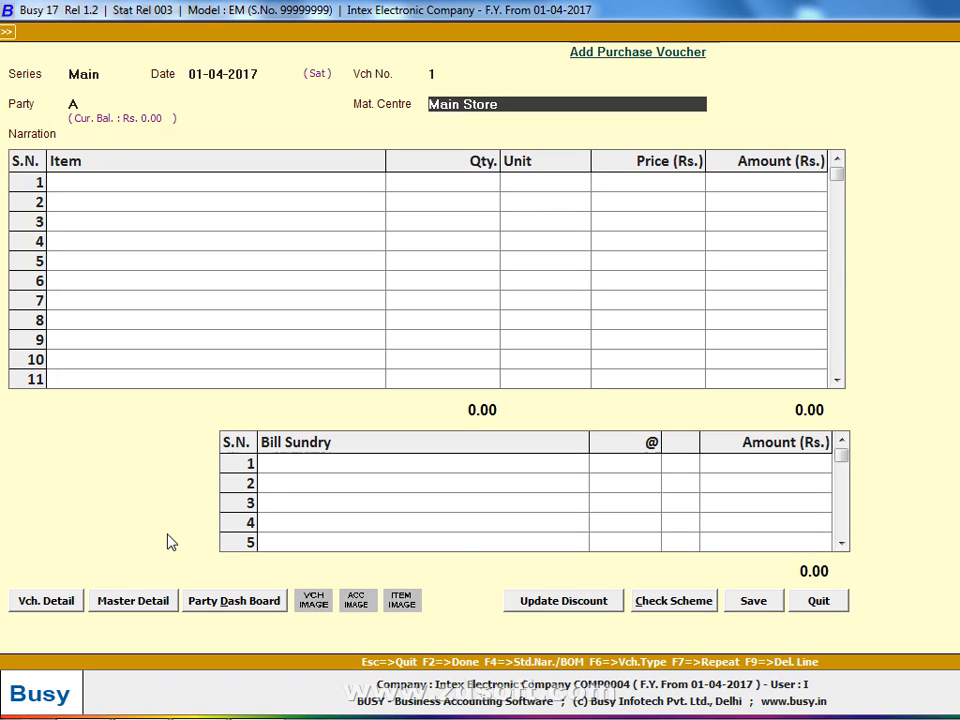
key(Return)
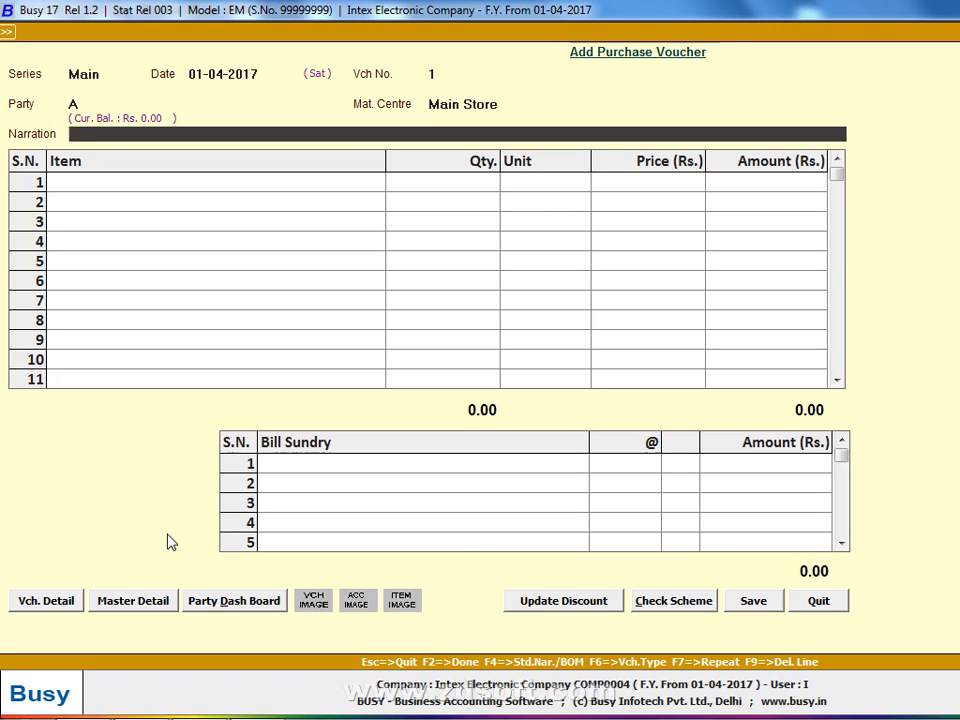
key(Return)
key(Return)
key(Up)
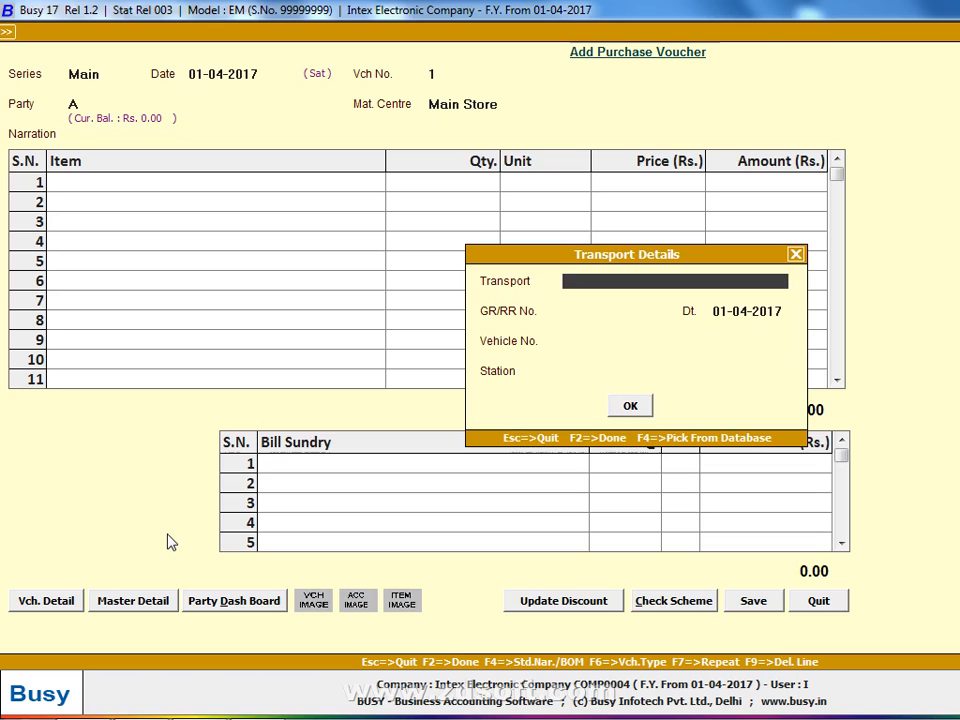
key(Escape)
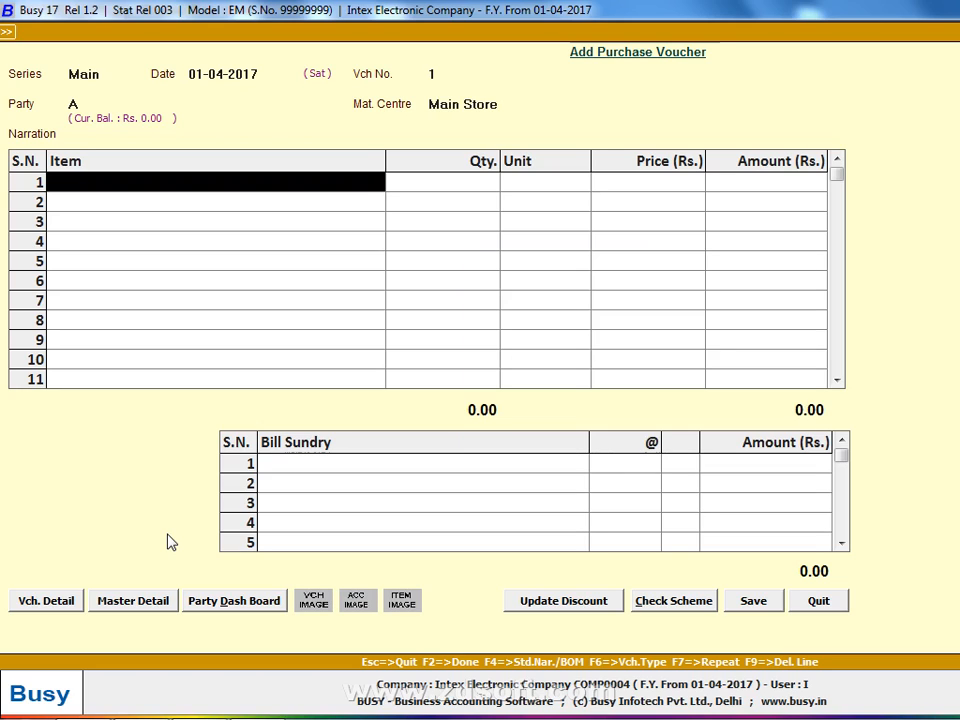
- Recheck the voucher header, then compare it against the handwritten notes
key(Up)
key(Return)
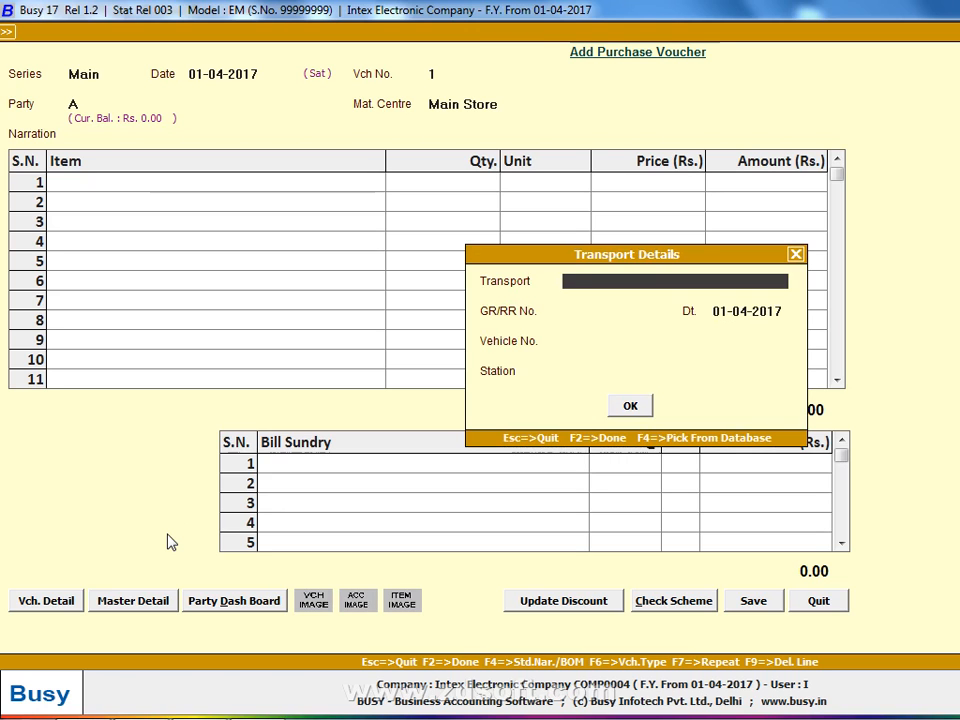
key(Escape)
key(alt+Tab)
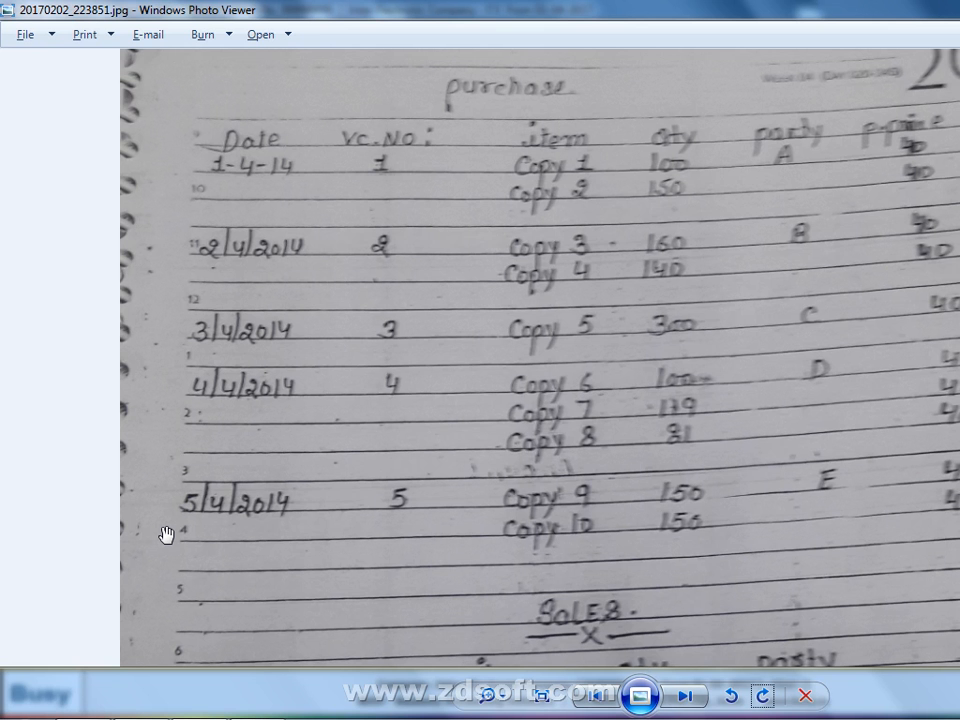
key(alt+Tab)
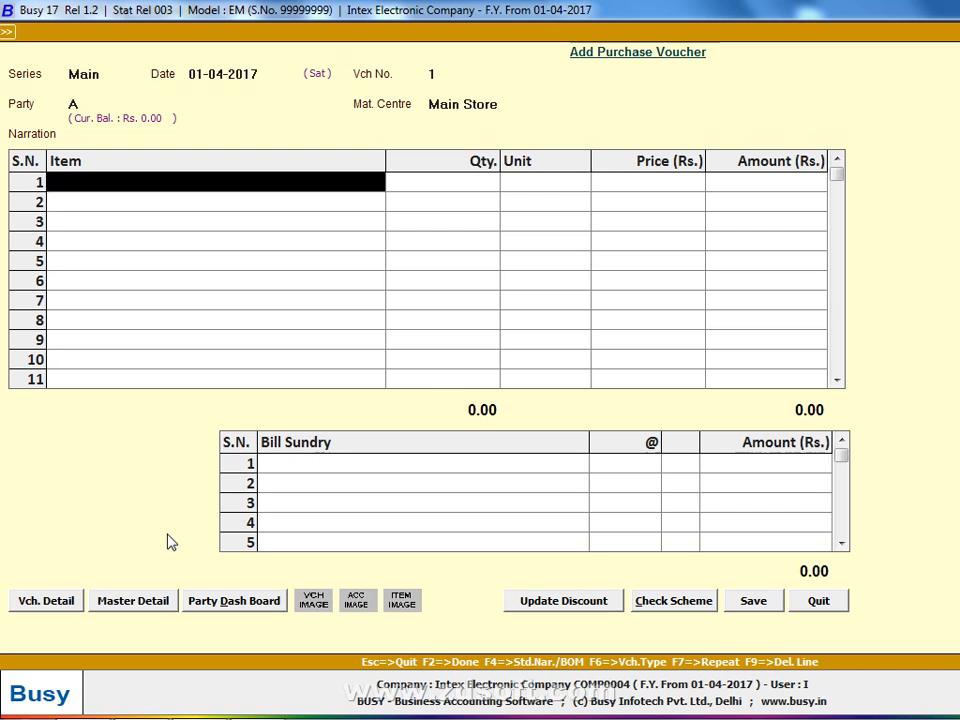
key(alt+Tab)
key(alt+Tab)
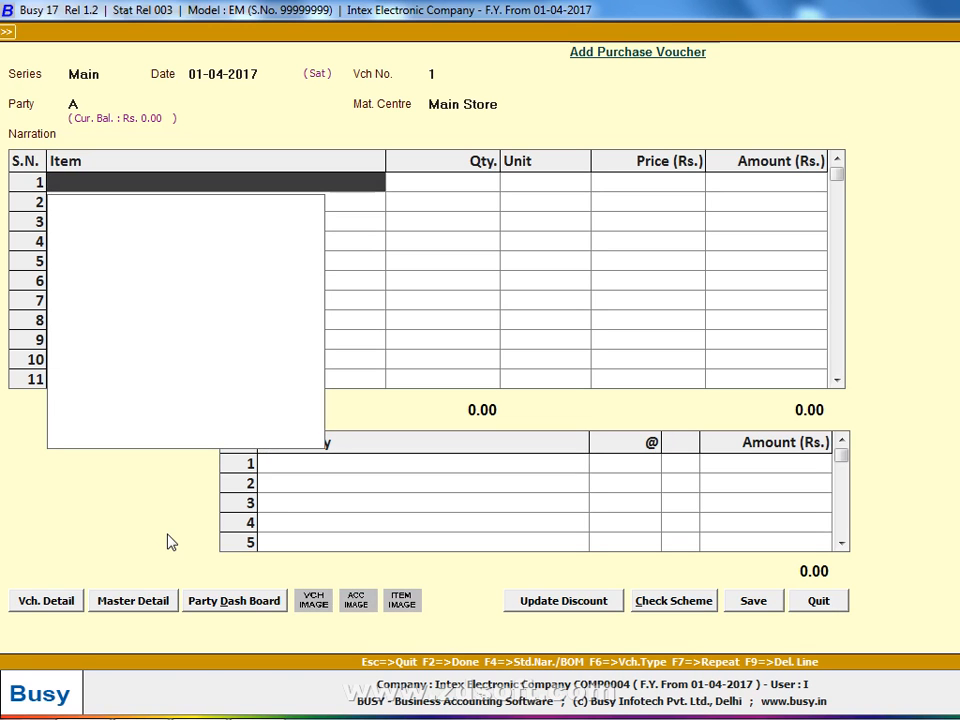
- Create item Copy-1 (General group, Pcs., sales price 50, purchase price 40)
key(alt+c)
text(copy-1)
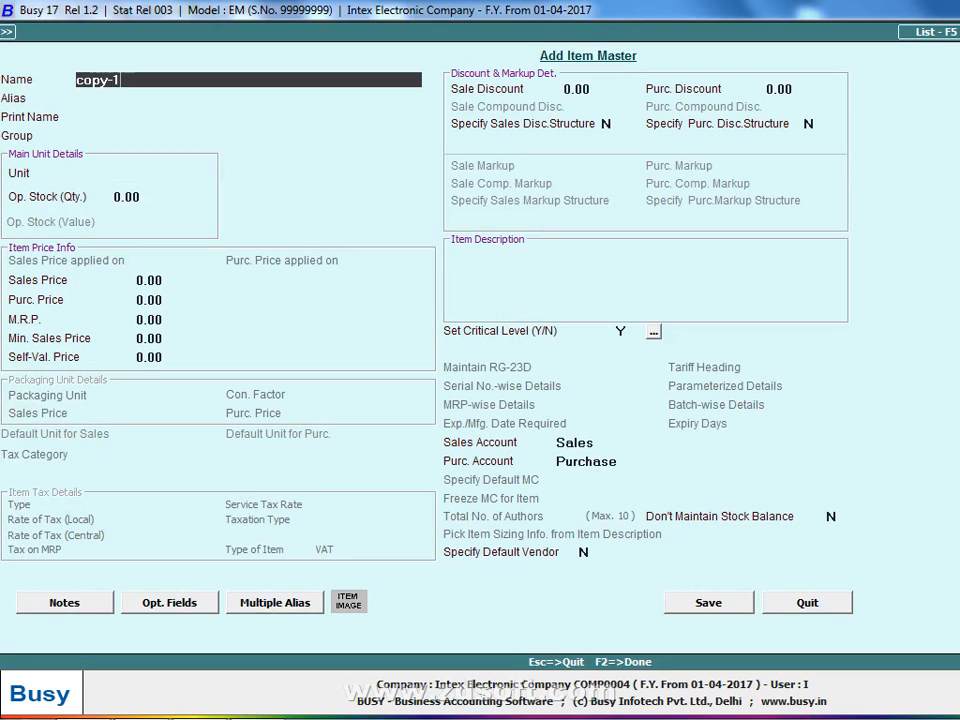
key(Return)
key(Return)
key(Return)
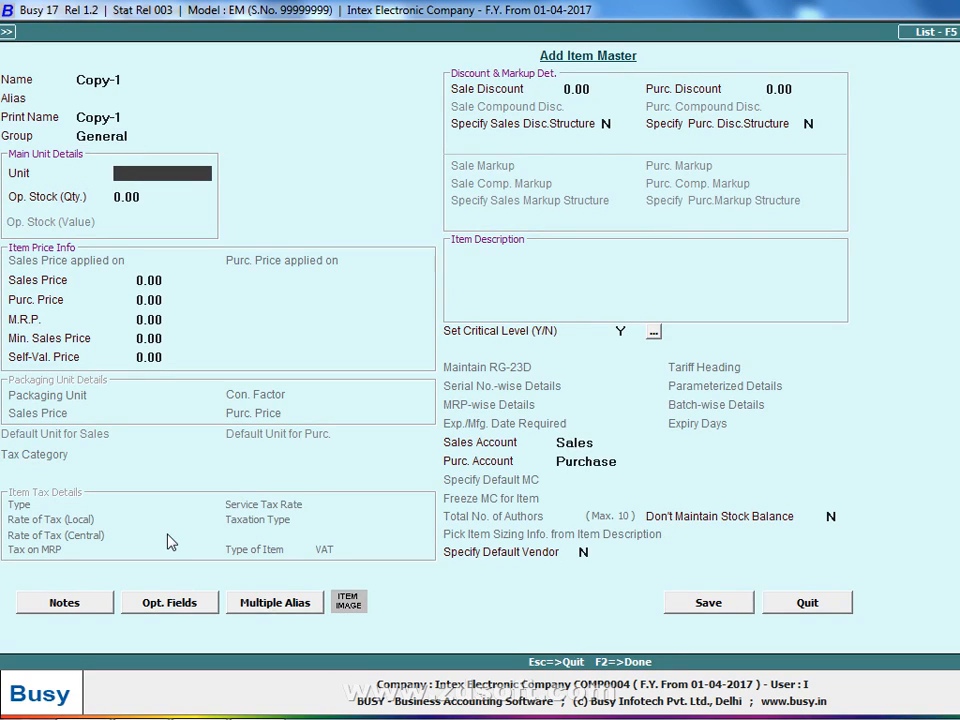
key(Up)
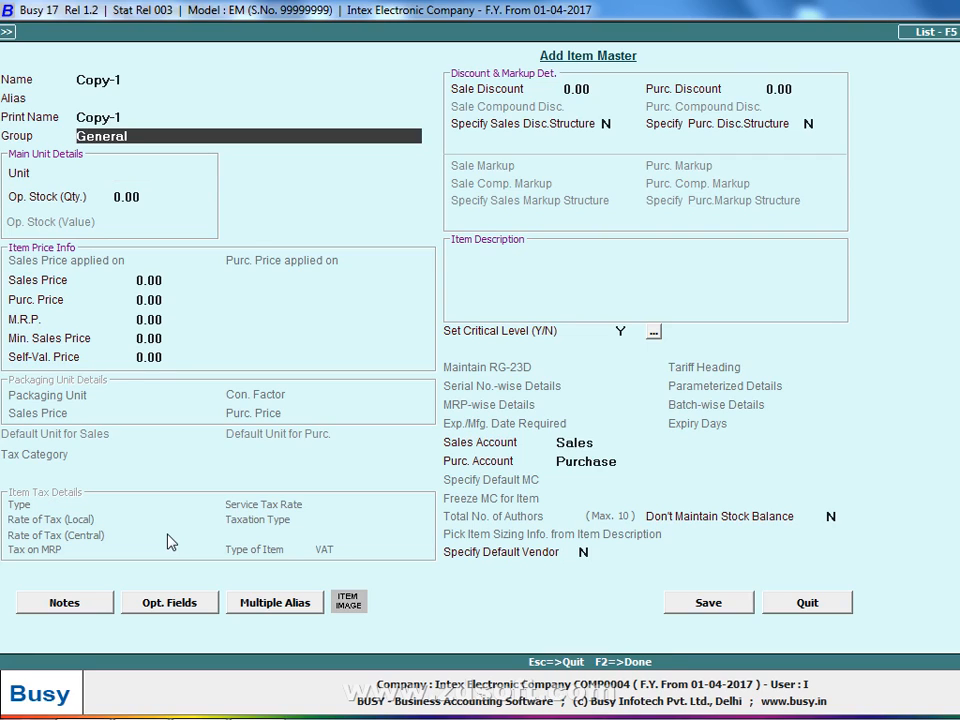
key(Return)
key(Return)
key(Return)
key(alt+Tab)
key(alt+Tab)
text(50)
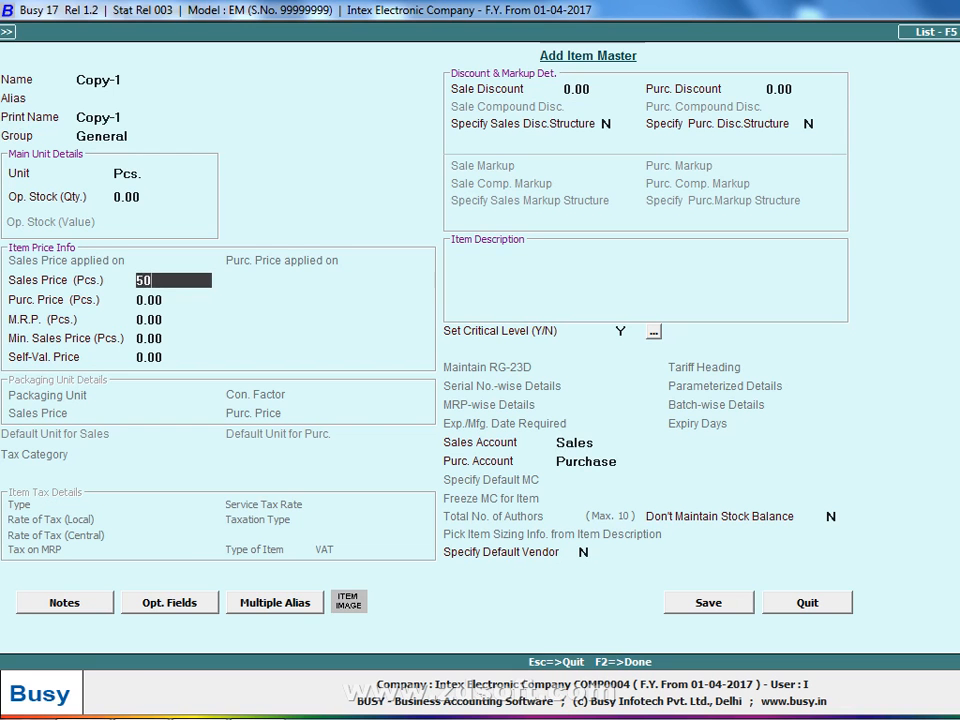
key(Return)
text(40)
key(Return)
key(F2)
key(Return)
- Enter quantity 100 of Copy-1 at 40 on row 1, totalling 4,000.00
key(alt+Tab)
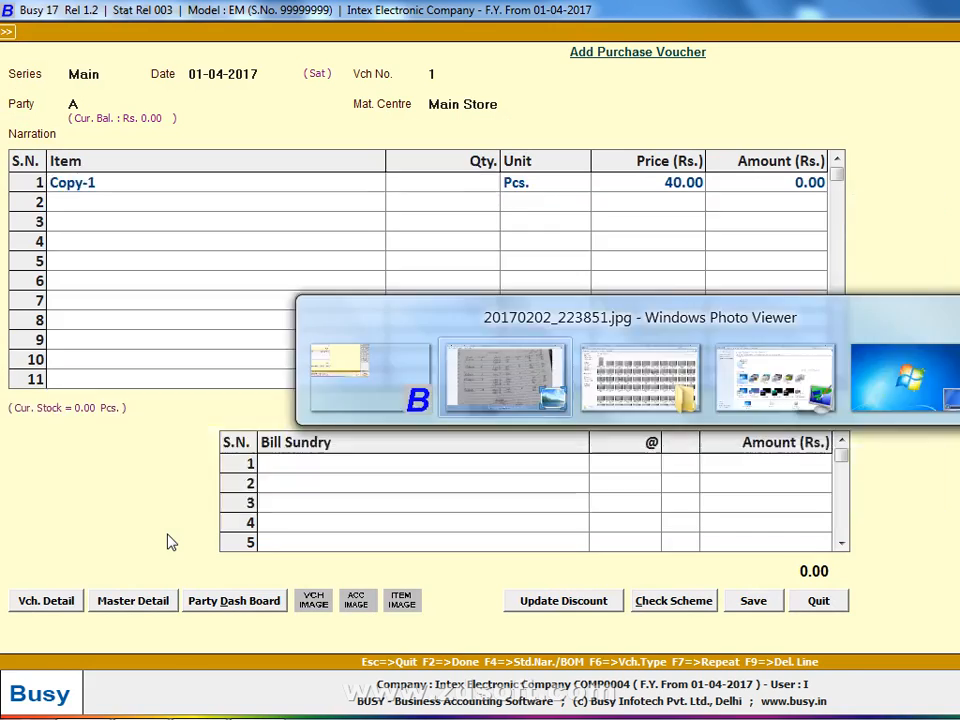
key(alt+Tab)
text(100)
key(Return)
key(Return)
key(Return)
key(alt+Tab)
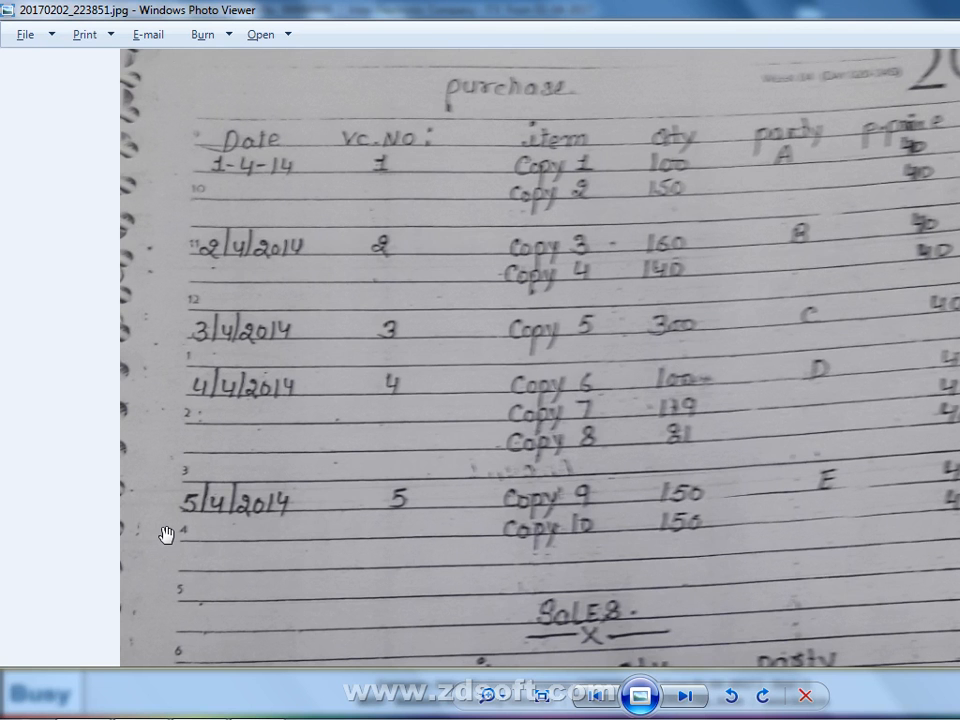
key(alt+Tab)
key(Return)
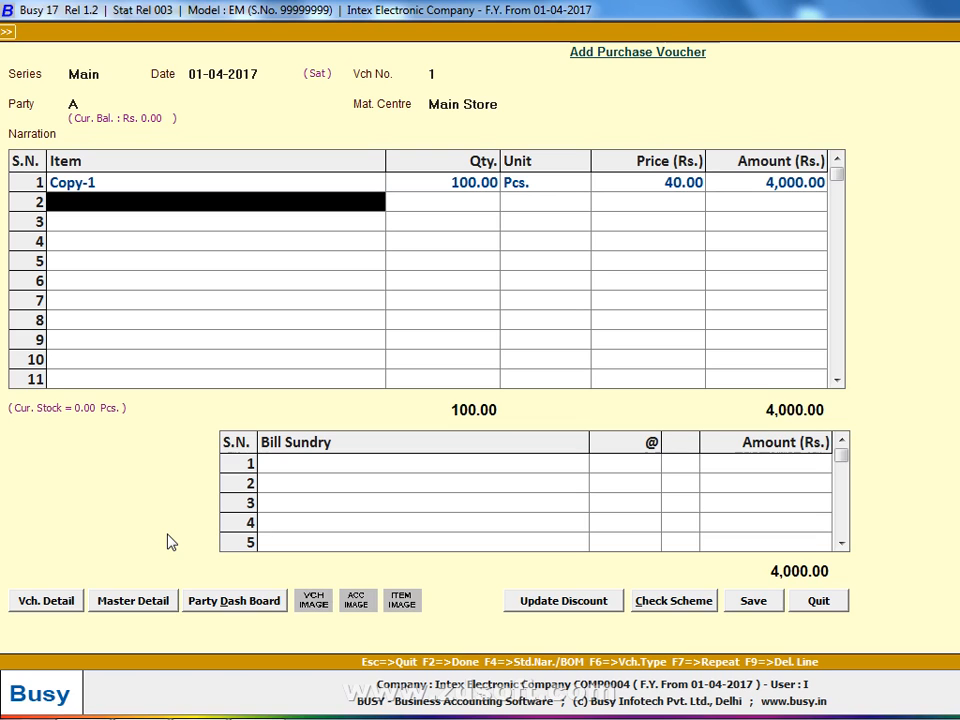
- Start item Copy-2 in the General group with unit Pcs
text(co)
key(F3)
text(py)
key(BackSpace)
key(BackSpace)
text(copy-2)
key(Return)
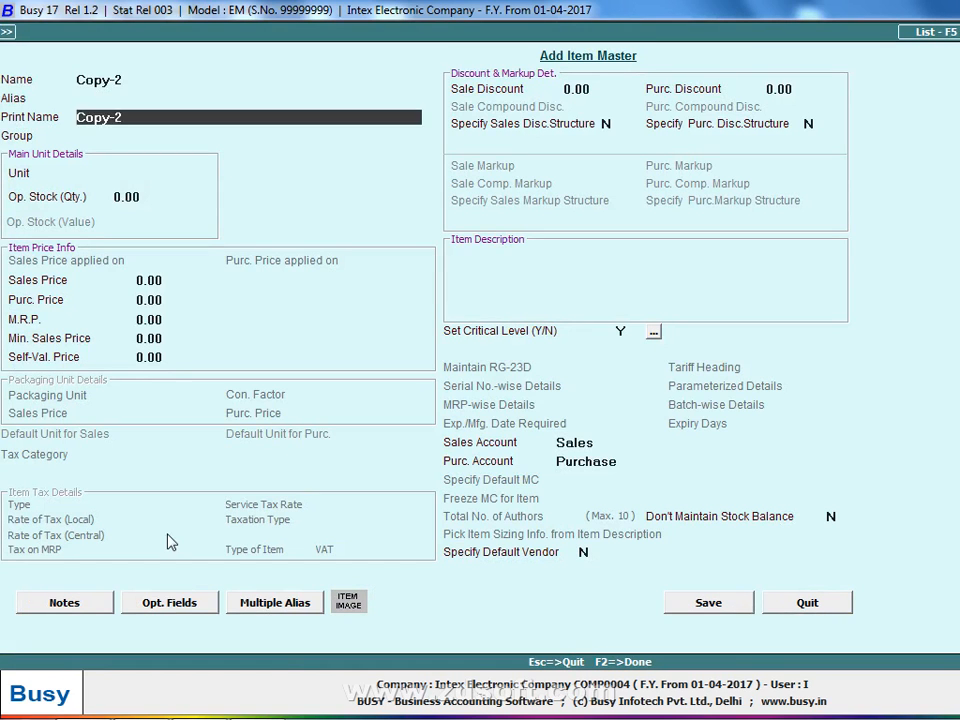
key(Return)
key(Return)
text(p)
key(Return)
- Give Copy-2 sales price 50 and purchase price 40, and save it
key(Return)
text(50)
key(Return)
text(40)
key(Return)
key(alt+Tab)
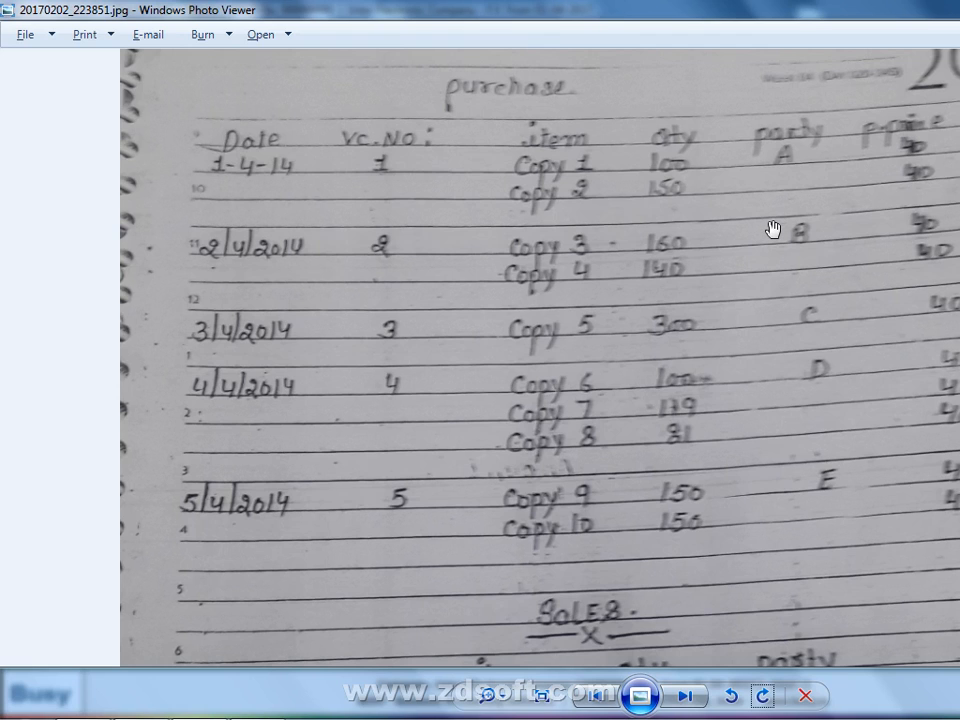
key(alt+Tab)
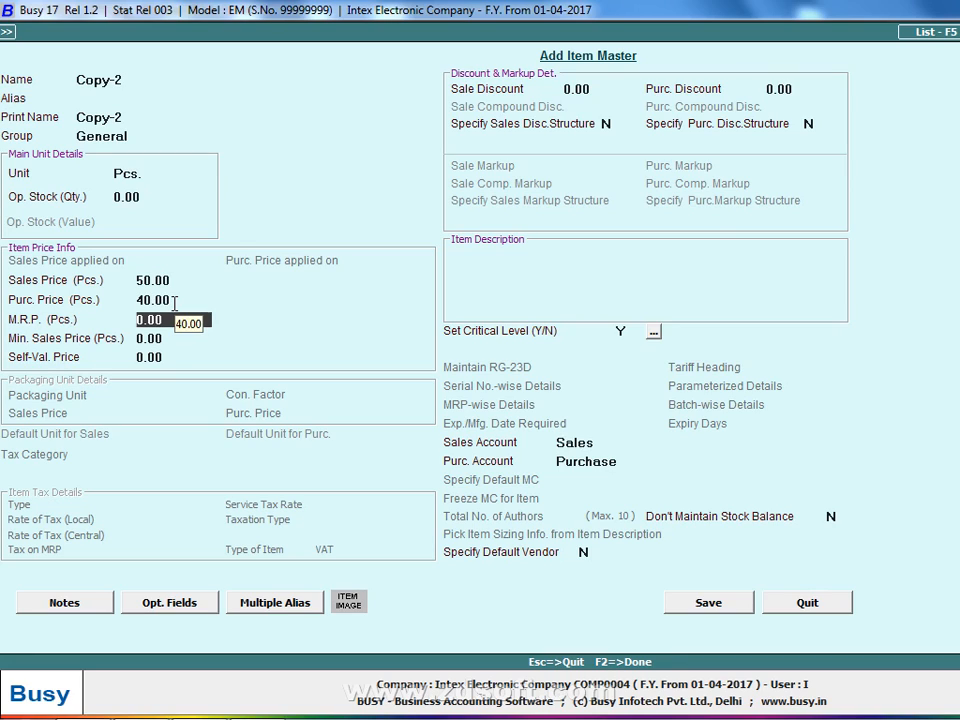
key(Up)
key(Up)
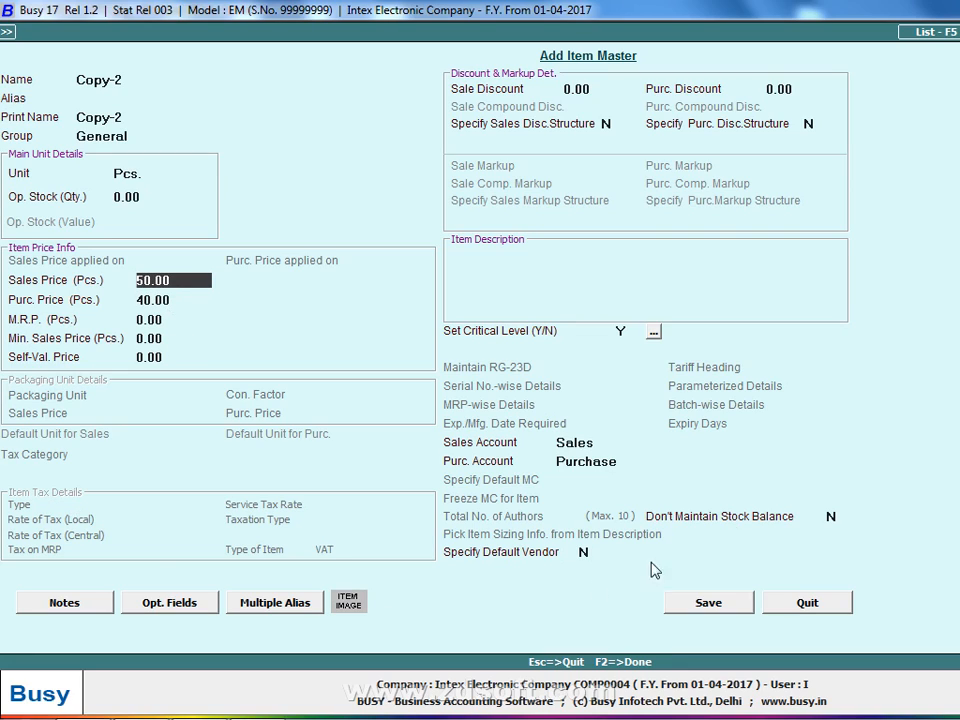
click(726, 606)
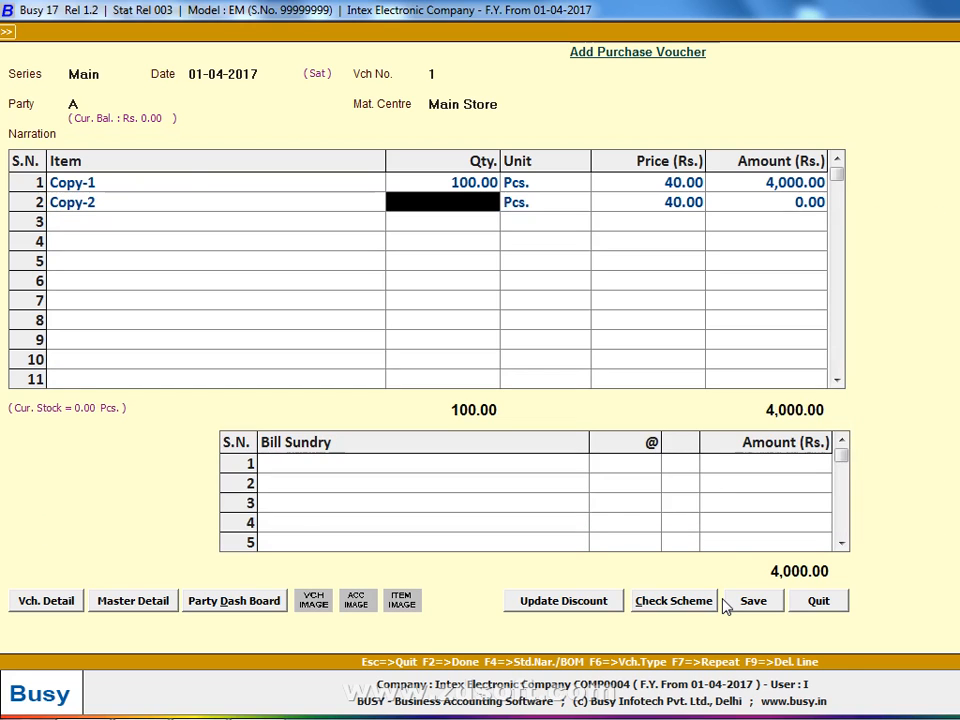
- Enter quantity 150 of Copy-2 and save the 10,000.00 purchase voucher
key(alt+Tab)
key(alt+Tab)
text(150)
key(Return)
key(Return)
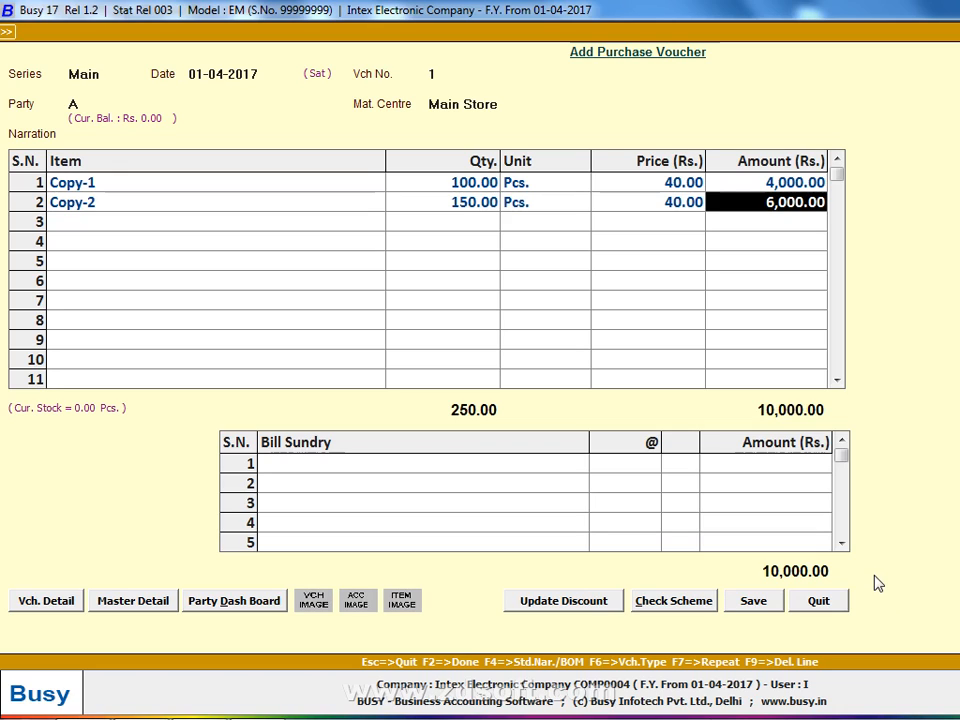
click(760, 603)
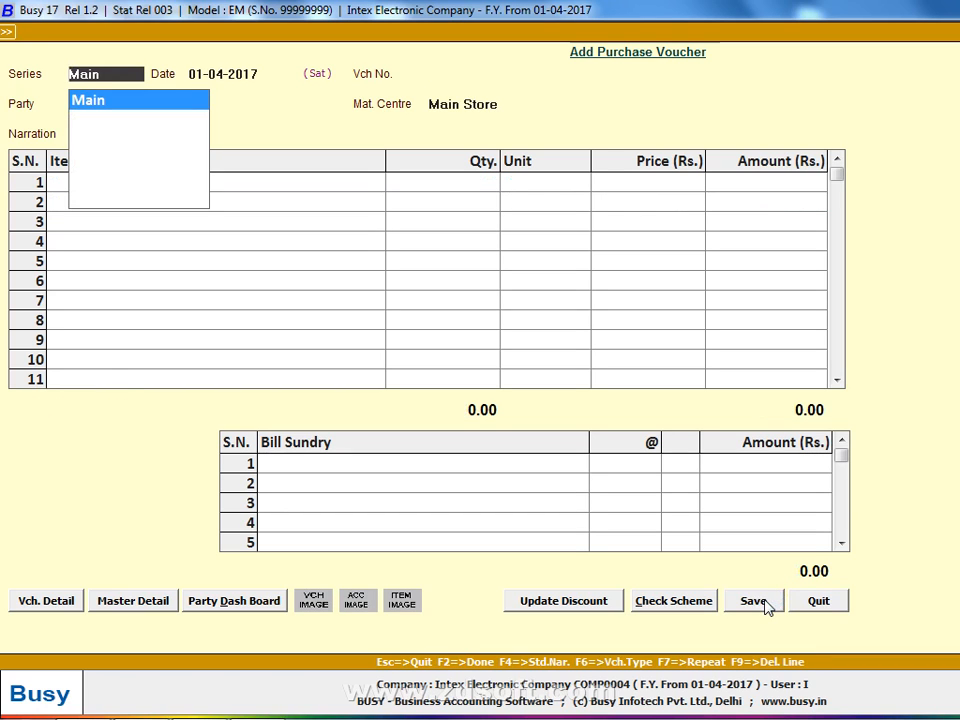
- Date purchase voucher 2 as 02-04-2017 after checking the notes
key(alt+Tab)
key(alt+Tab)
text(02-04-2017)
key(Return)
key(Return)
key(alt+Tab)
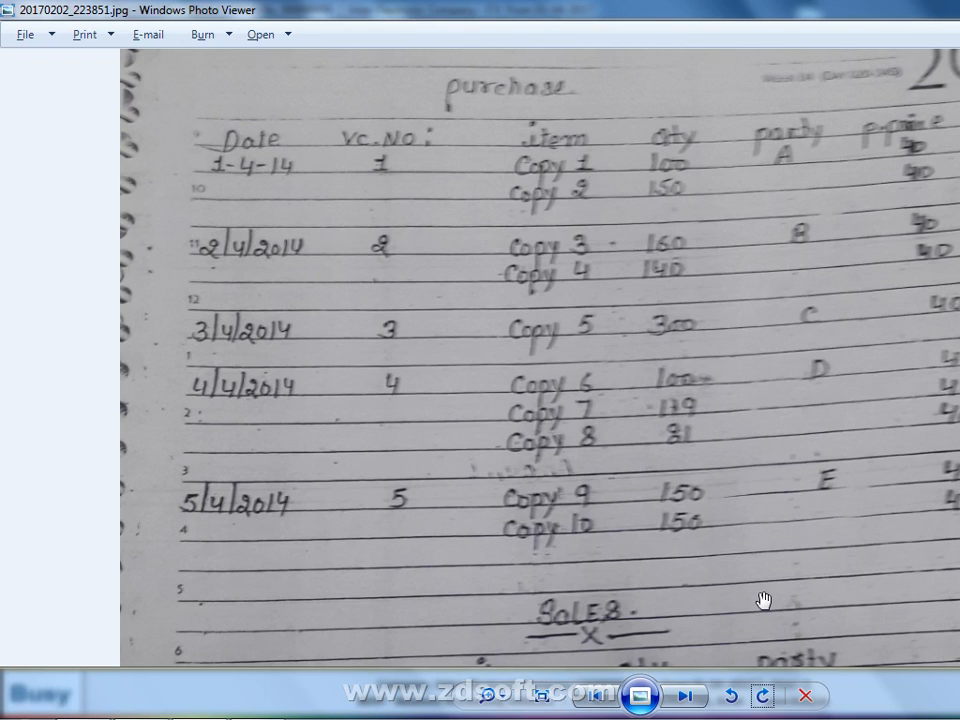
key(alt+Tab)
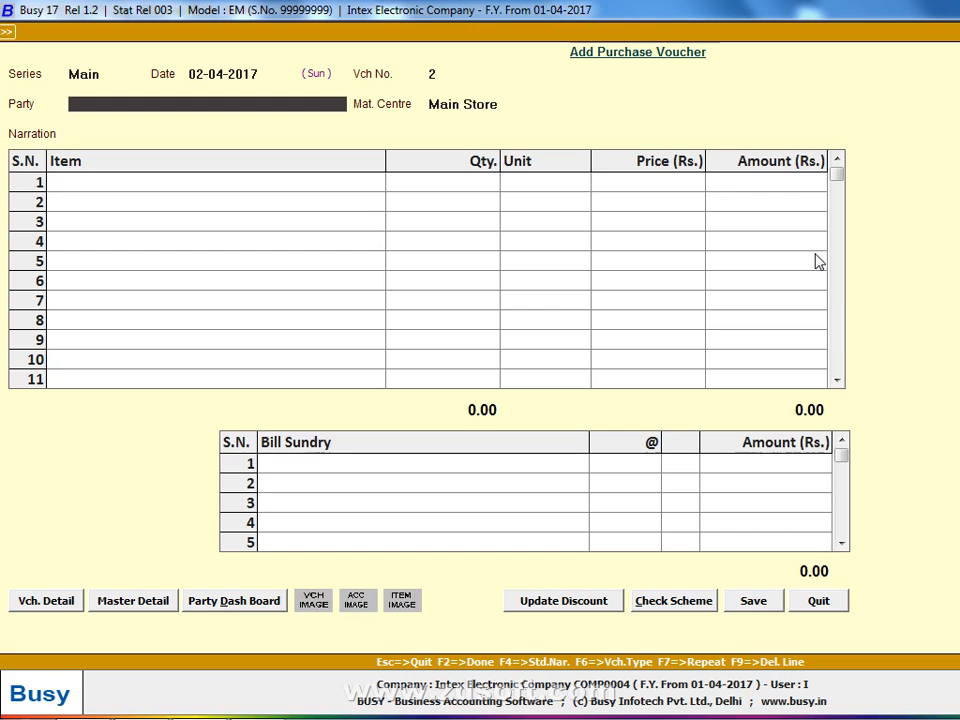
- Create and save party B under Sundry Creditors, then pass the transport details
key(F3)
text(B)
key(Return)
key(Return)
key(Return)
text(sun)
key(Return)
key(Return)
key(Return)
key(Return)
key(Return)
key(n)
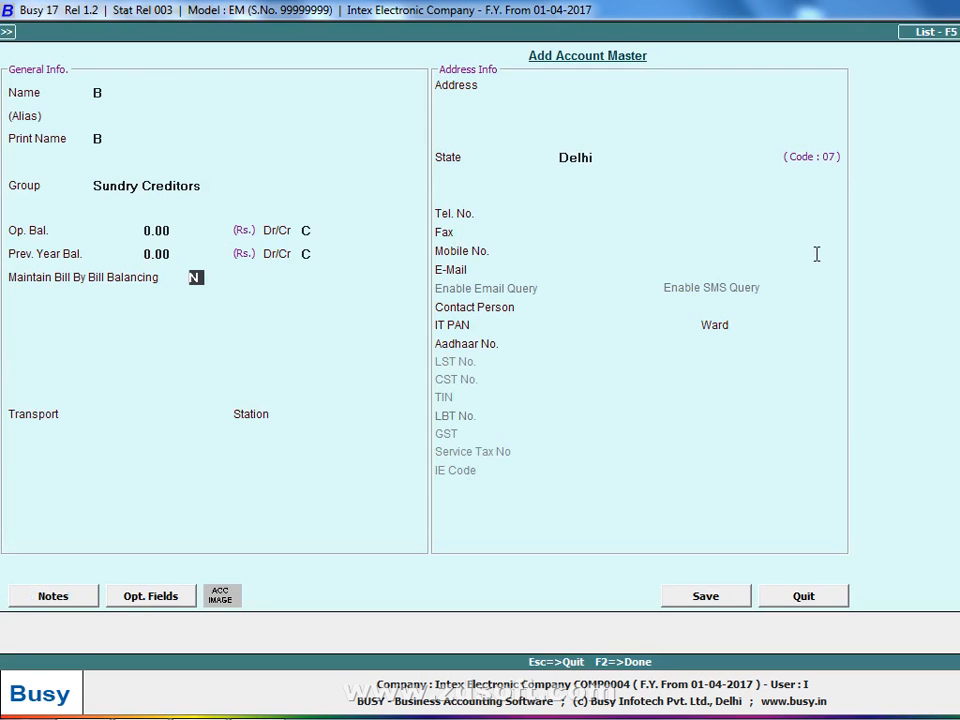
key(F2)
key(y)
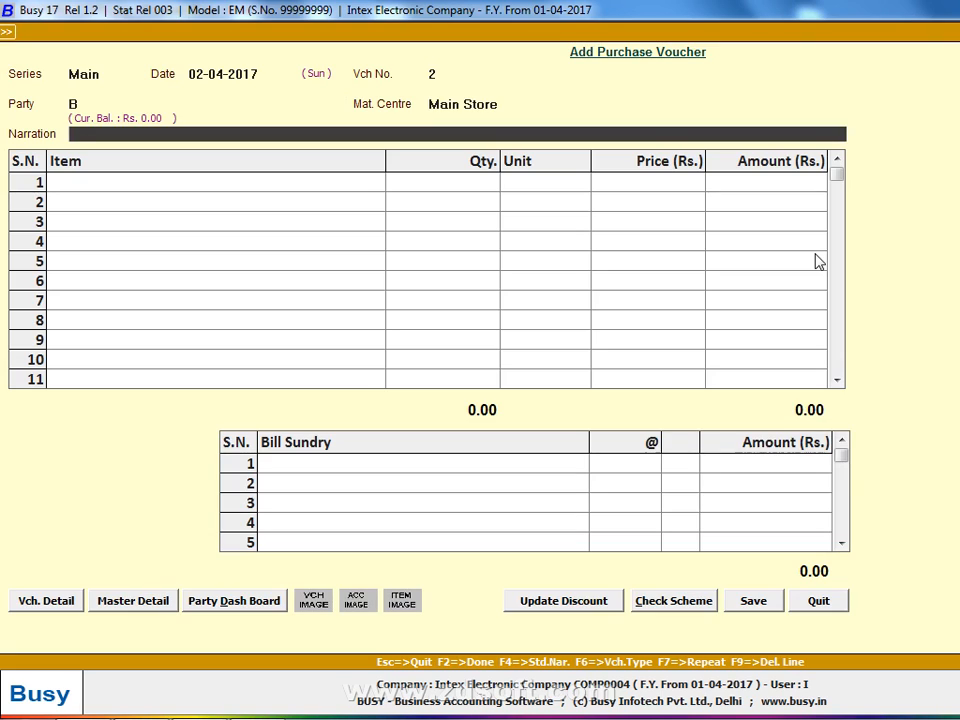
key(Return)
key(Return)
key(Return)
key(Return)
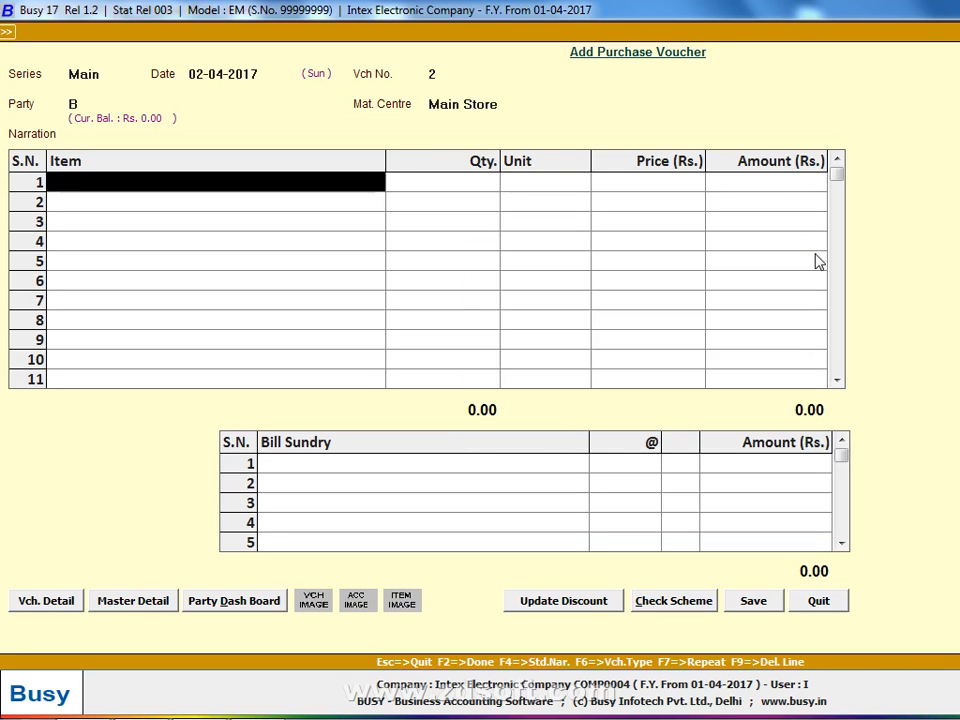
key(alt+Tab)
key(alt+Tab)
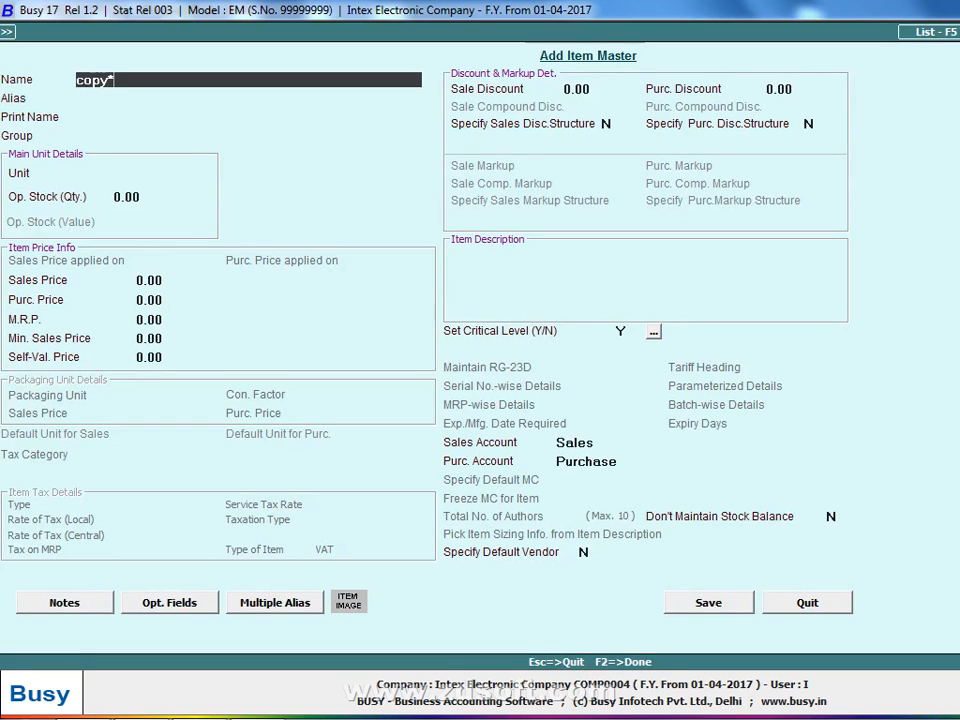
- Create item Copy-3 (General, Pcs., sales price 50, purchase price 40)
text(-3)
key(Return)
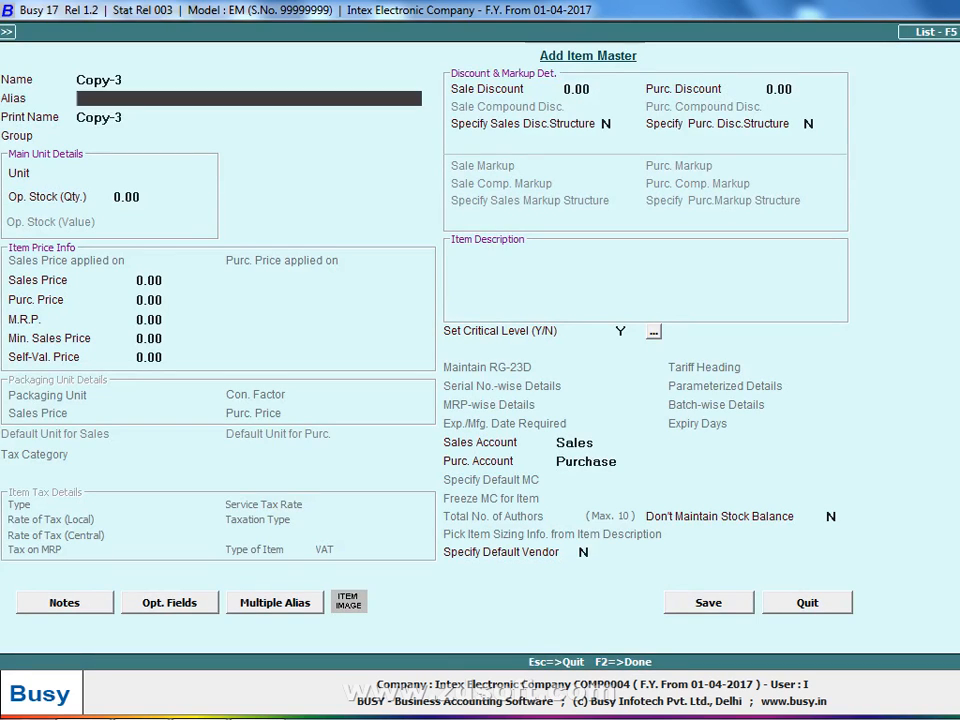
key(Return)
key(Return)
key(Return)
key(Return)
key(Return)
text(56)
key(BackSpace)
text(0)
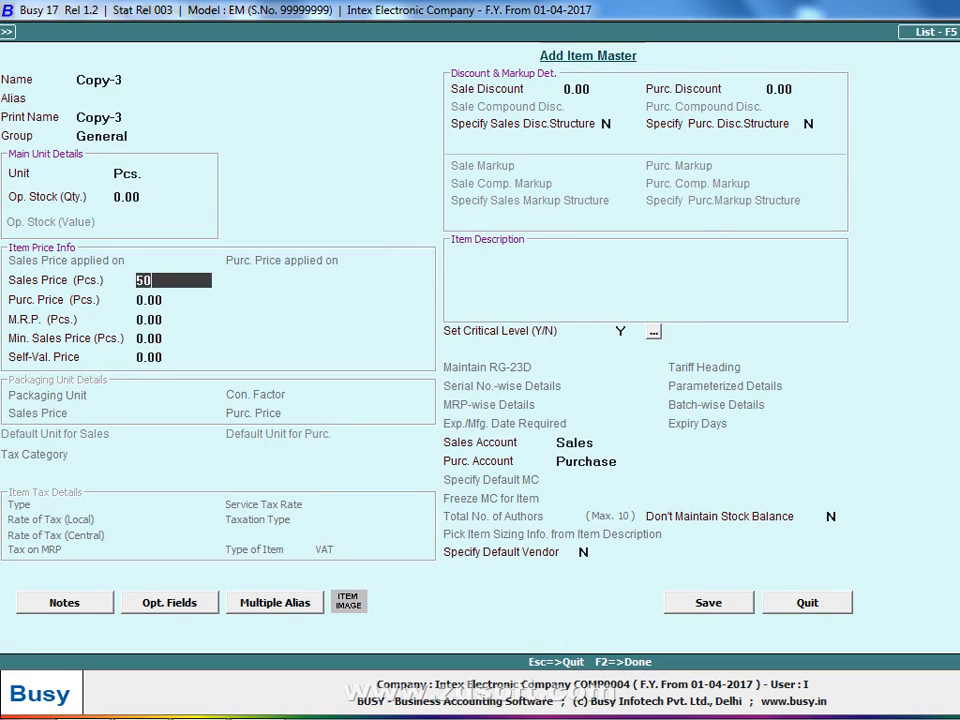
key(Return)
text(40)
key(Return)
key(F2)
key(Return)
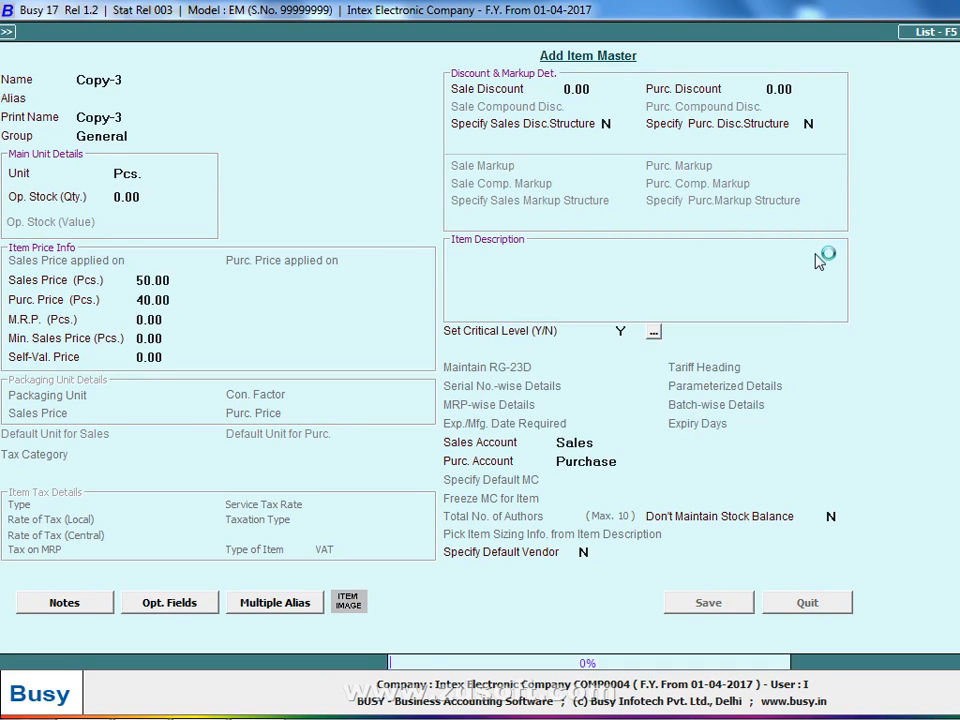
- Enter quantity 160 of Copy-3 at 40 on row 1
key(alt+Tab)
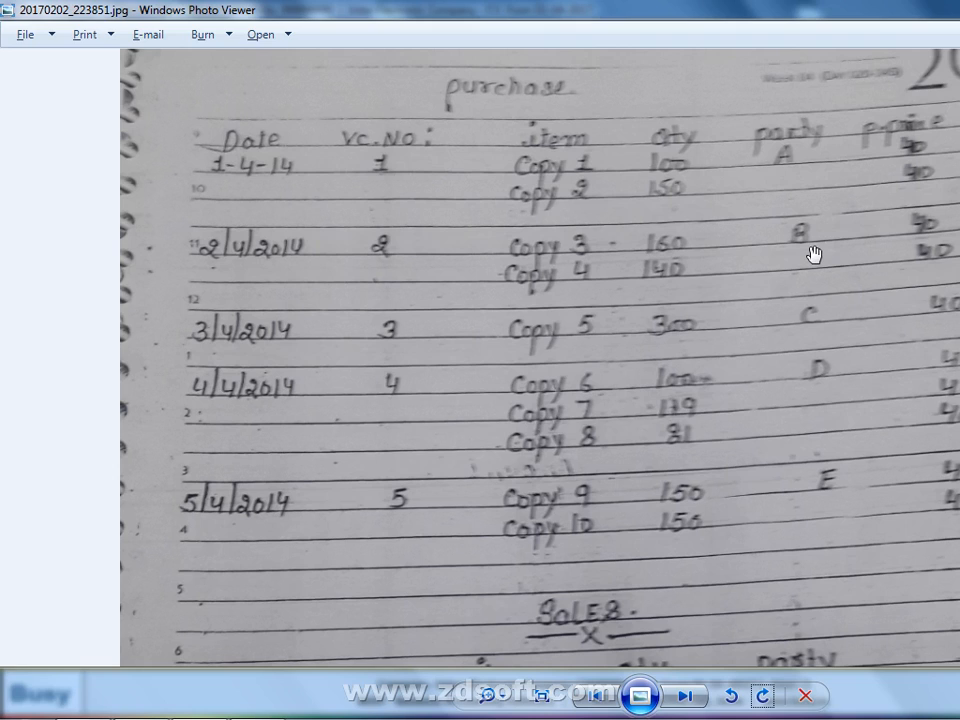
key(alt+Tab)
text(160)
key(Return)
key(Return)
key(Return)
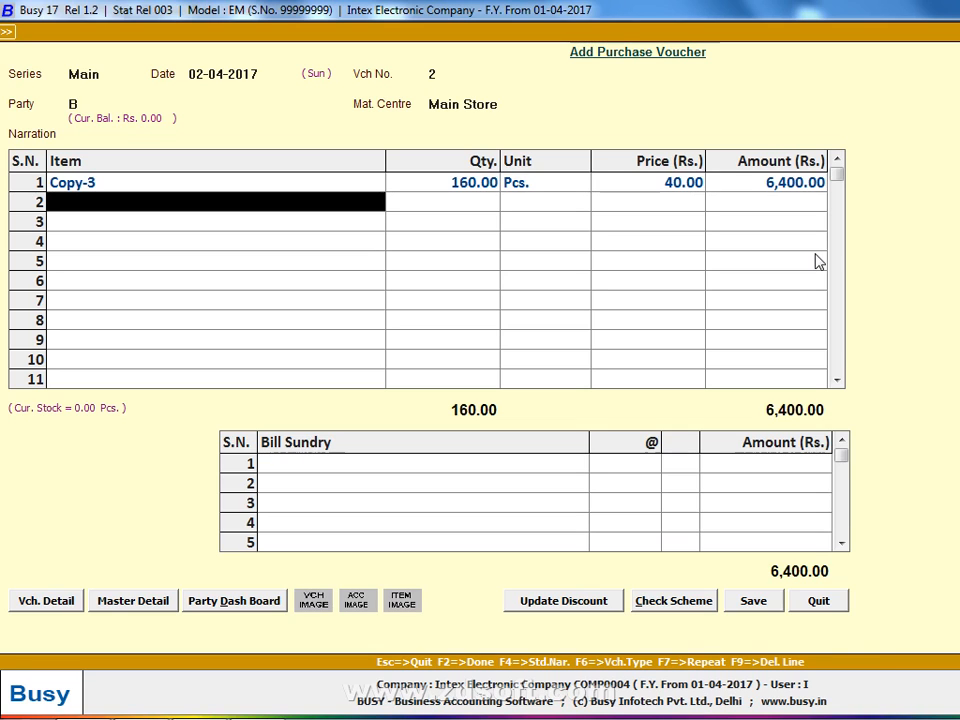
- Create item Copy-4 (General, Pcs., sales price 50, purchase price 40)
text(co)
key(F3)
text(copy-4)
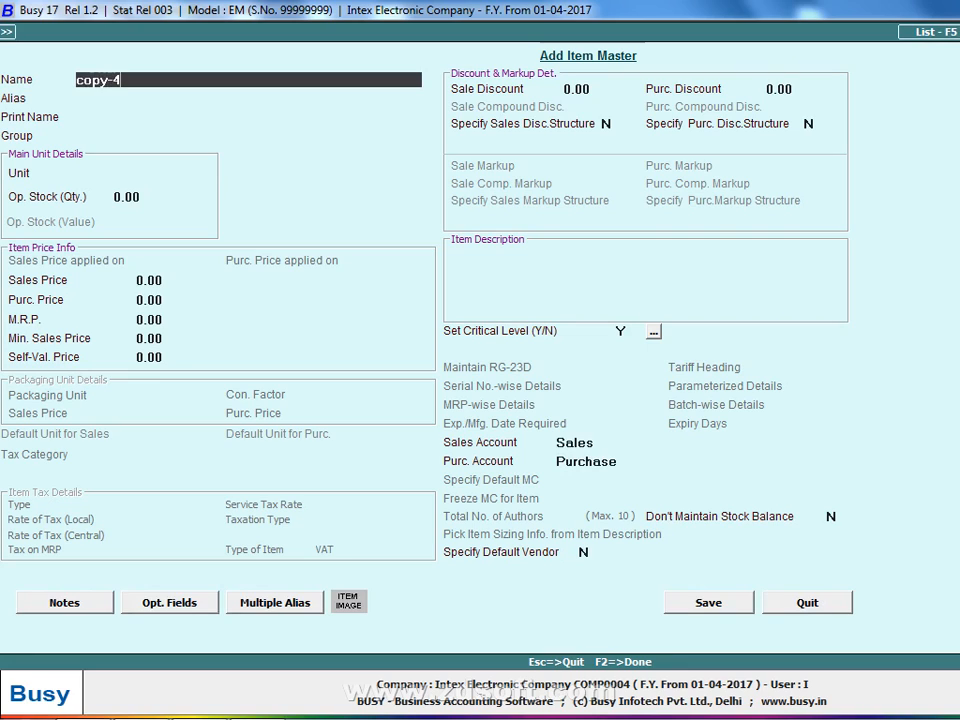
key(Return)
key(Return)
key(Return)
key(Return)
text(56)
key(BackSpace)
text(0)
key(Return)
text(40)
key(F2)
- Save Copy-4 and correct row 2's item to Copy-4
key(Return)
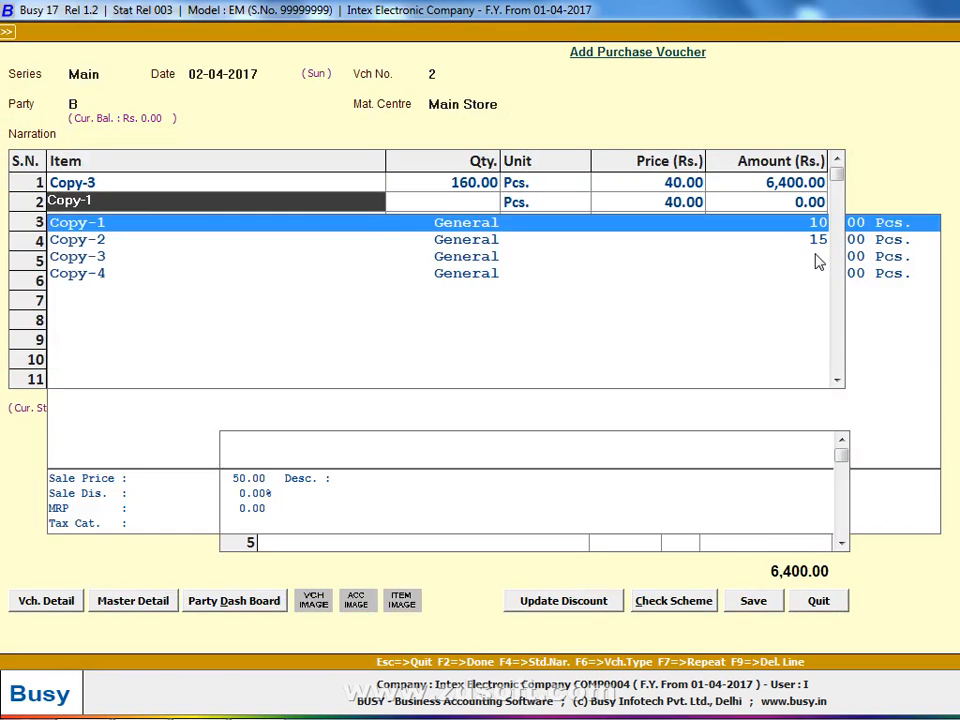
key(alt+Tab)
- Enter quantity 140 of Copy-4 at 40, bringing the total to 12,000.00
key(alt+Tab)
key(Left)
key(BackSpace)
text(4)
key(Return)
key(alt+Tab)
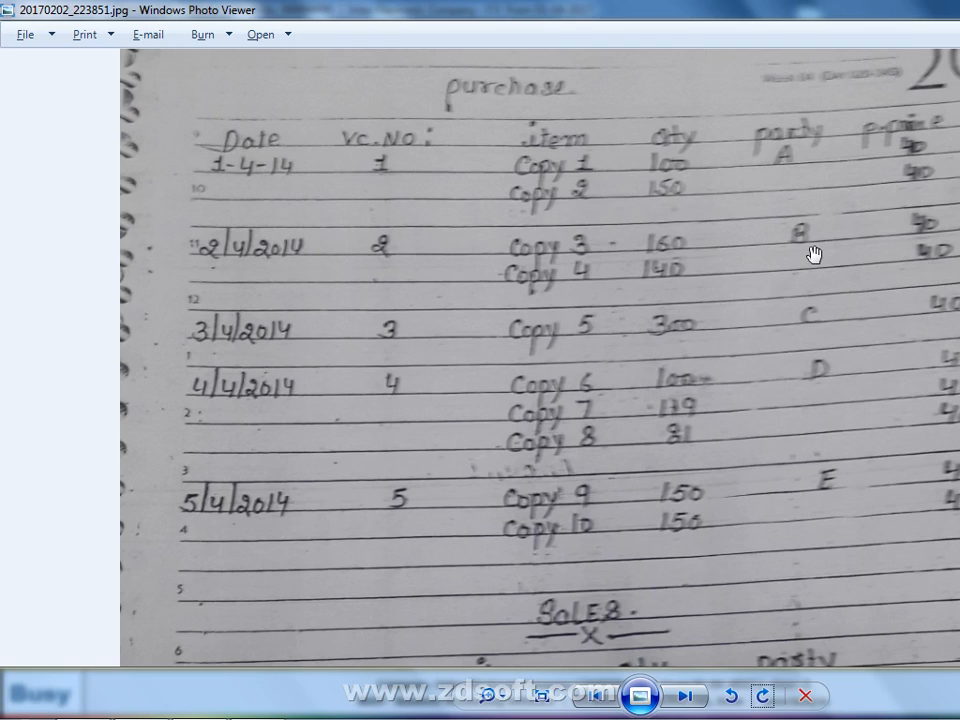
key(alt+Tab)
text(140)
key(Return)
key(Return)
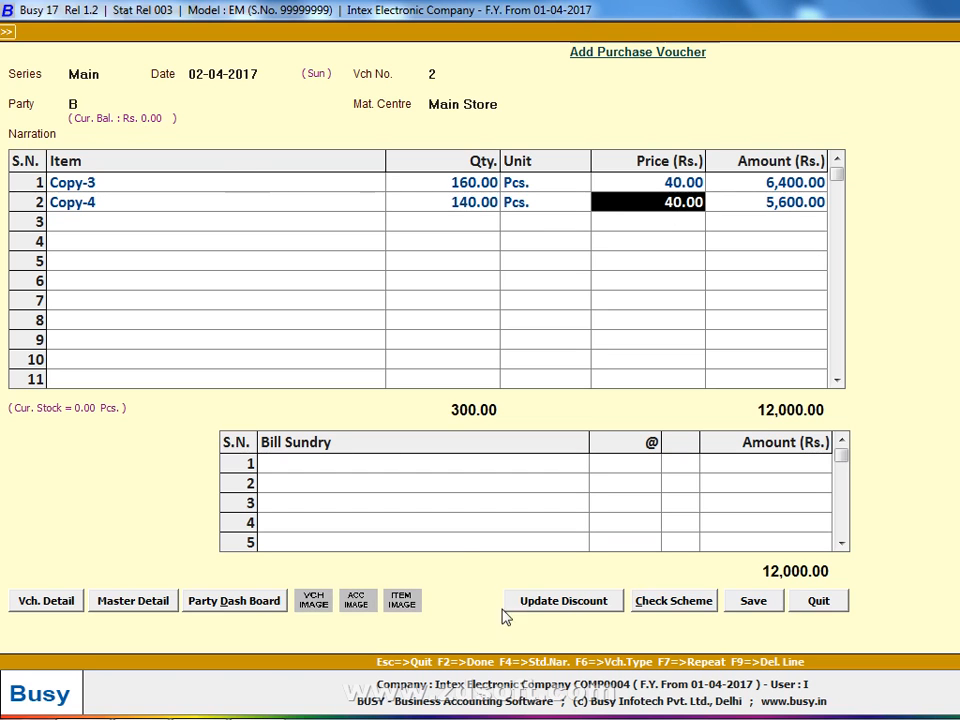
click(783, 607)
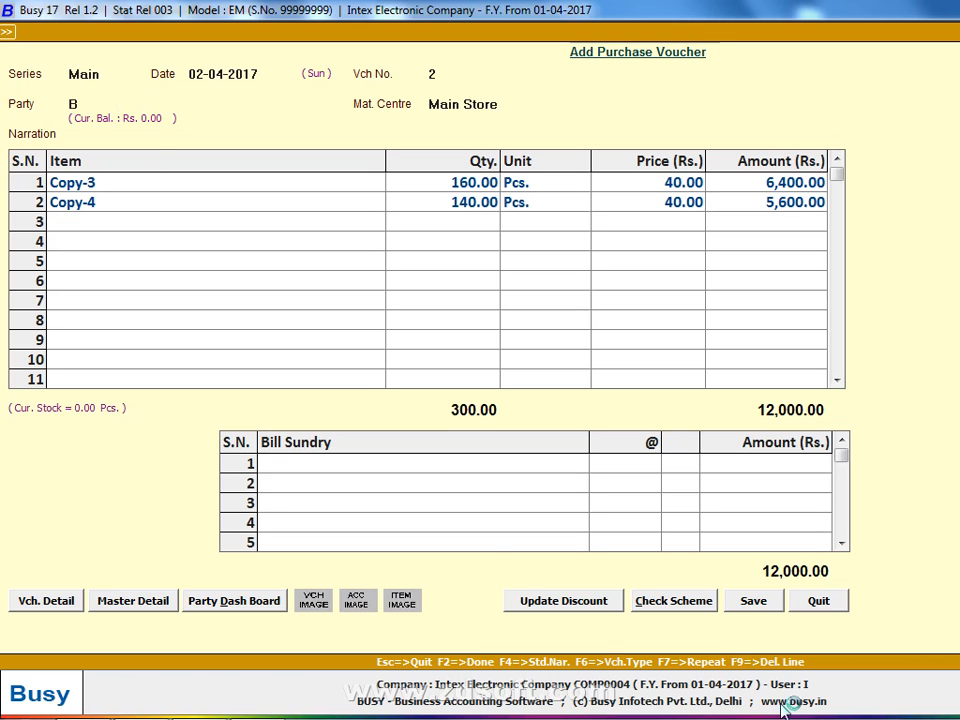
- Save purchase voucher 2 and look at the purchase voucher list
click(747, 603)
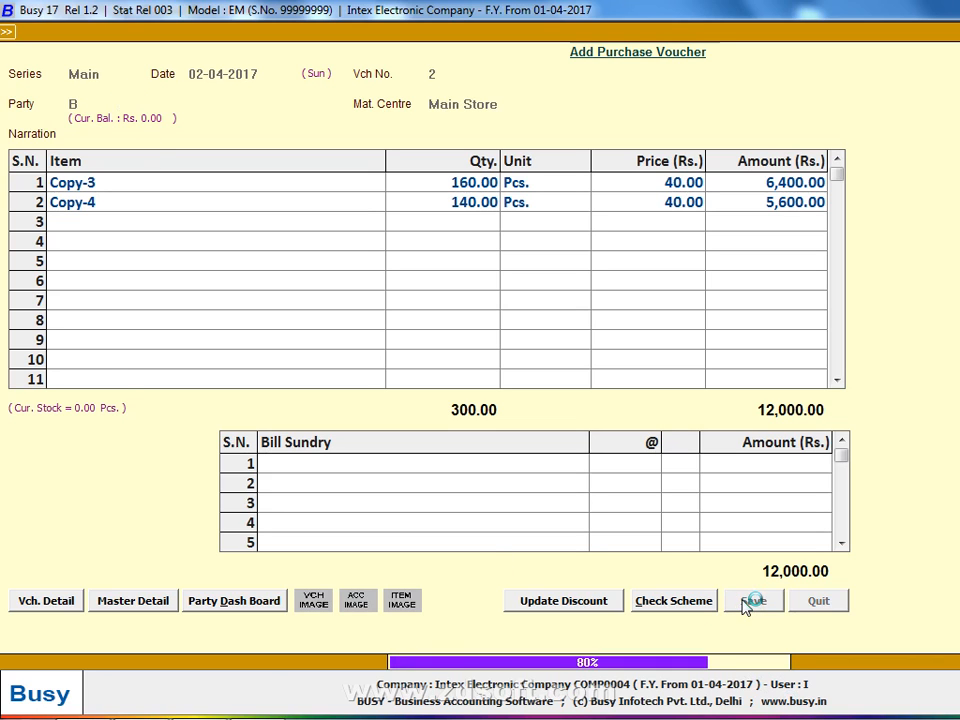
key(Escape)
key(Down)
key(Down)
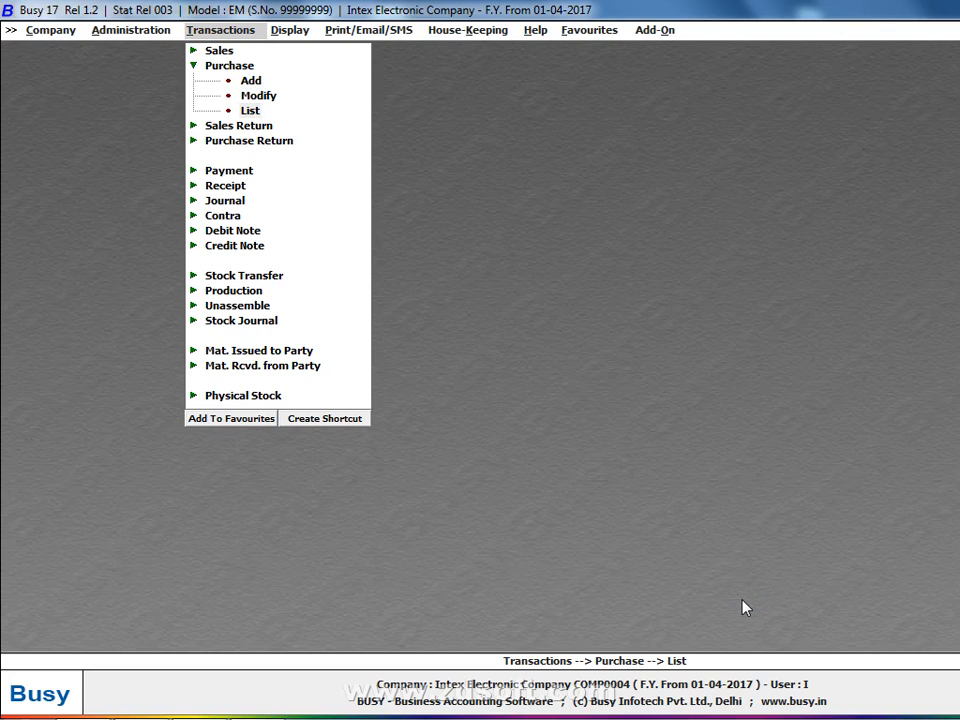
key(Return)
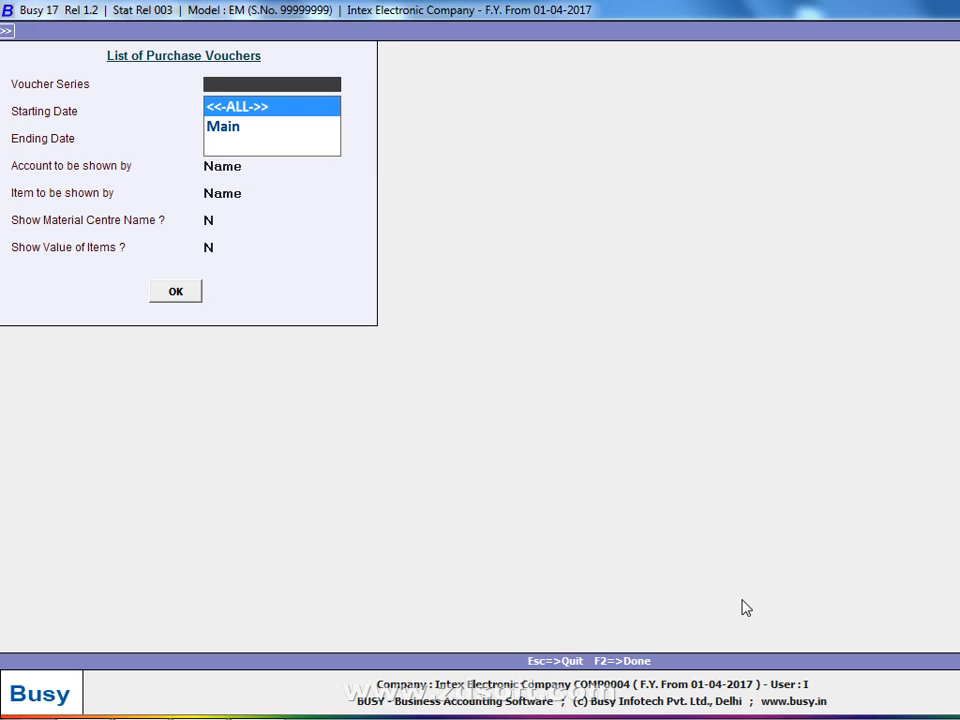
key(Escape)
key(Escape)
key(Escape)
- Start a new purchase voucher and view the notes for voucher 3 (Copy 5, 300, party C)
key(Up)
key(Up)
key(Return)
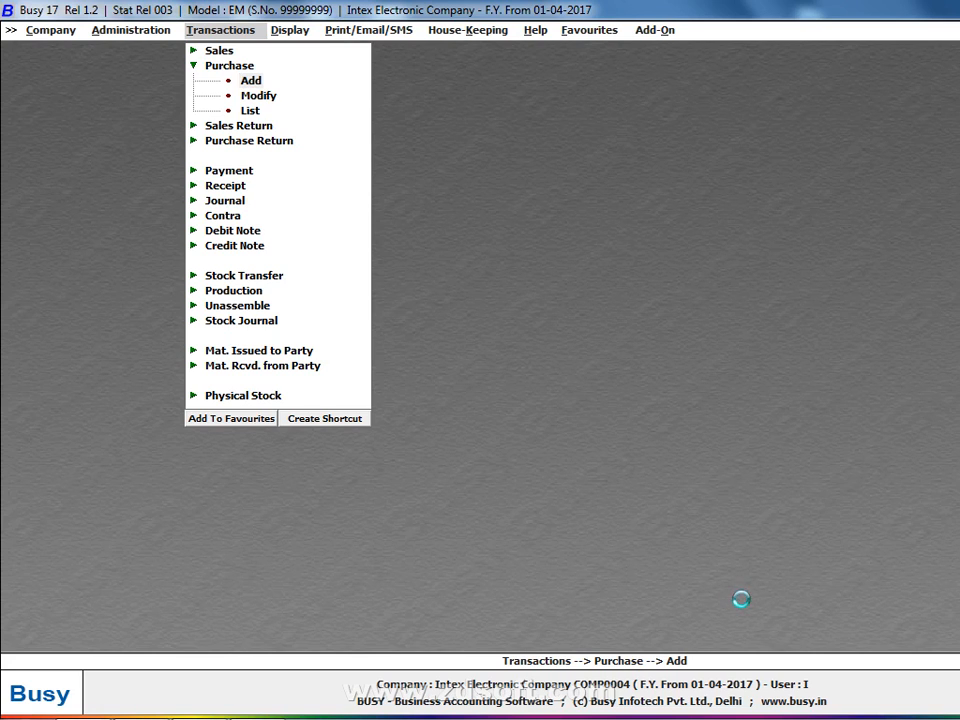
key(alt+Tab)
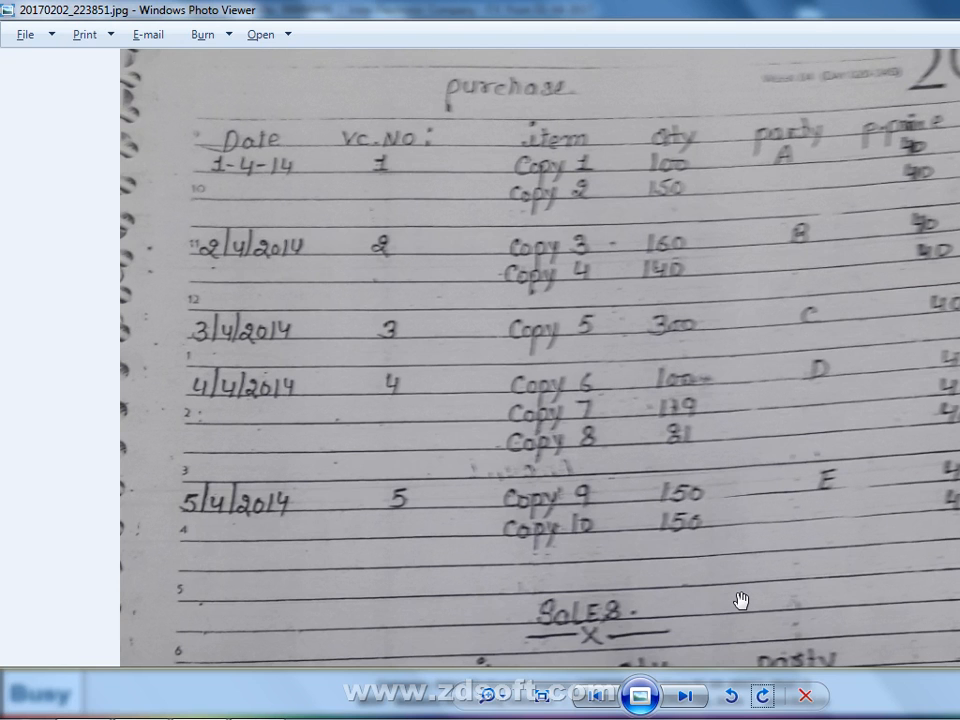
- Set the purchase voucher date to 03-04-2017
key(alt+Tab)
text(3)
key(Return)
key(Return)
key(alt+Tab)
key(alt+Tab)
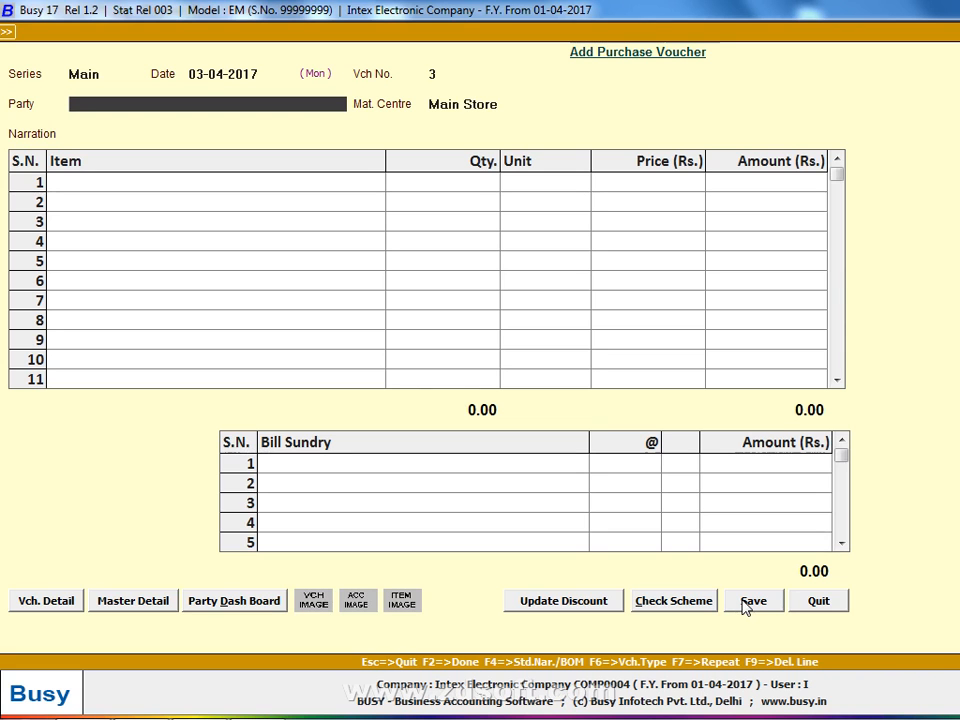
- Create party account C under Sundry Creditors for the voucher
key(F3)
key(Return)
key(Return)
text(C)
key(Return)
key(BackSpace)
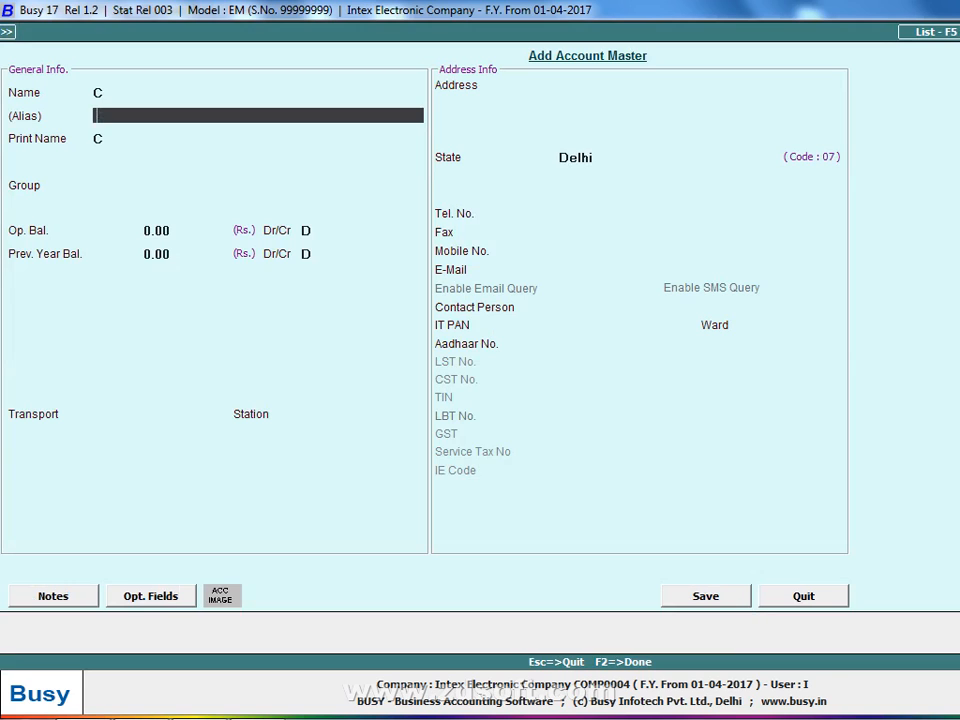
key(Return)
key(Return)
text(sun)
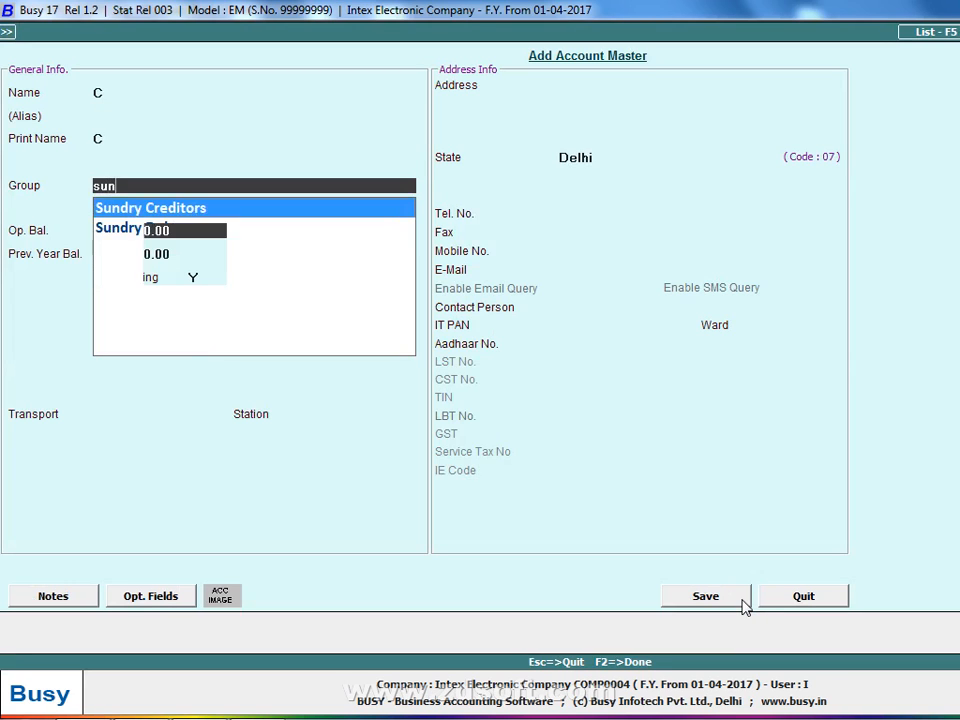
key(Return)
key(Return)
key(Return)
key(Return)
key(Return)
text(N)
key(F2)
key(Return)
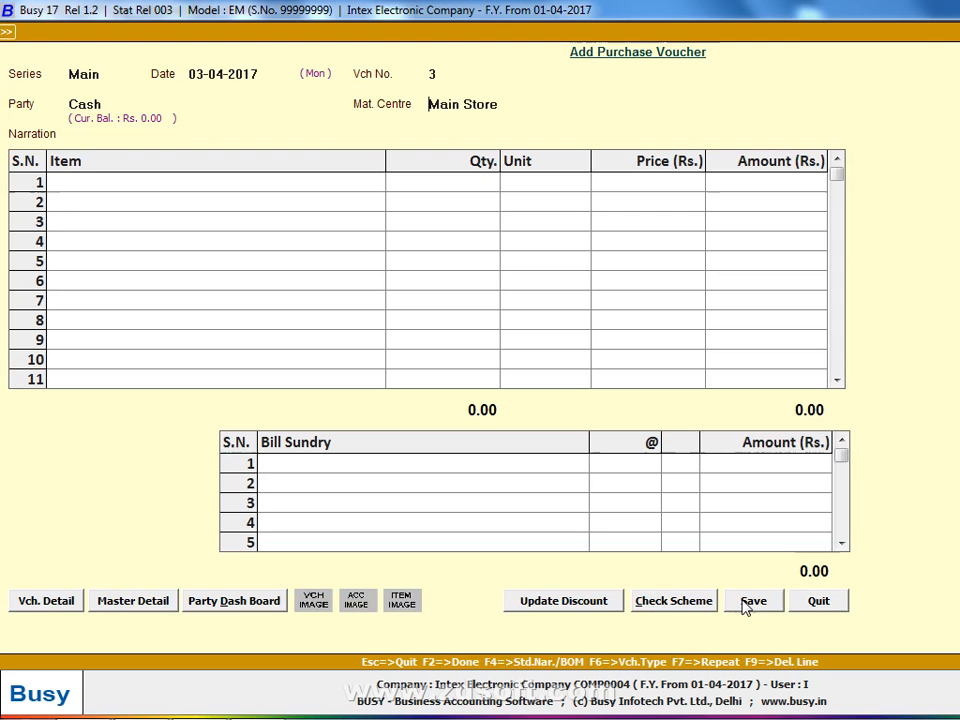
key(Return)
key(Return)
key(Return)
key(Return)
key(Return)
key(Return)
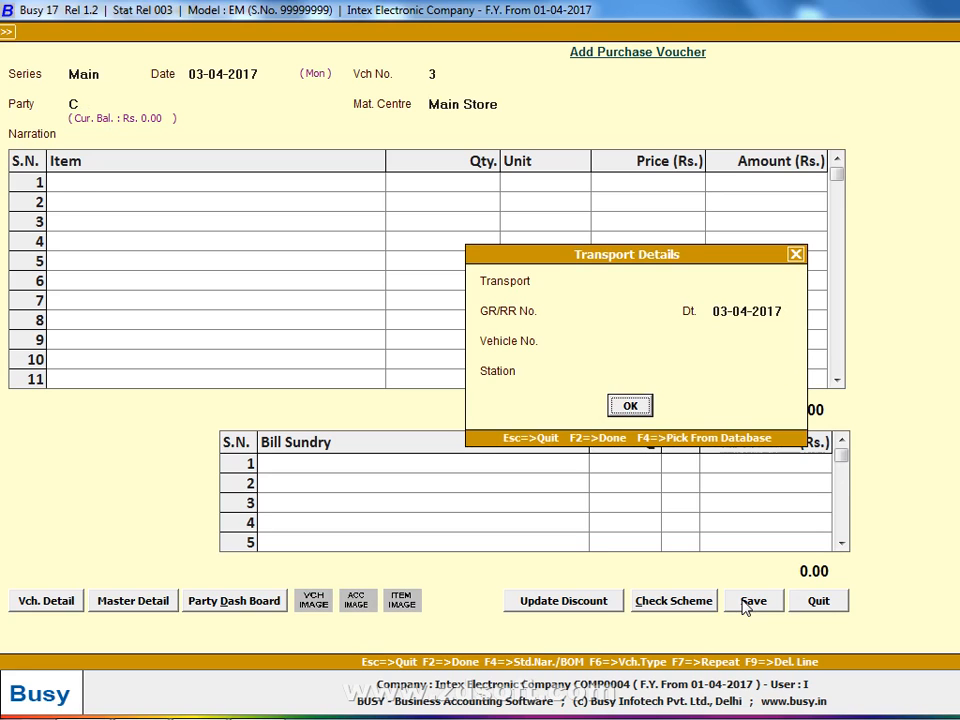
- Create item Copy-5 in group General, unit Pcs., sales price 50, purchase price 40
key(alt+Tab)
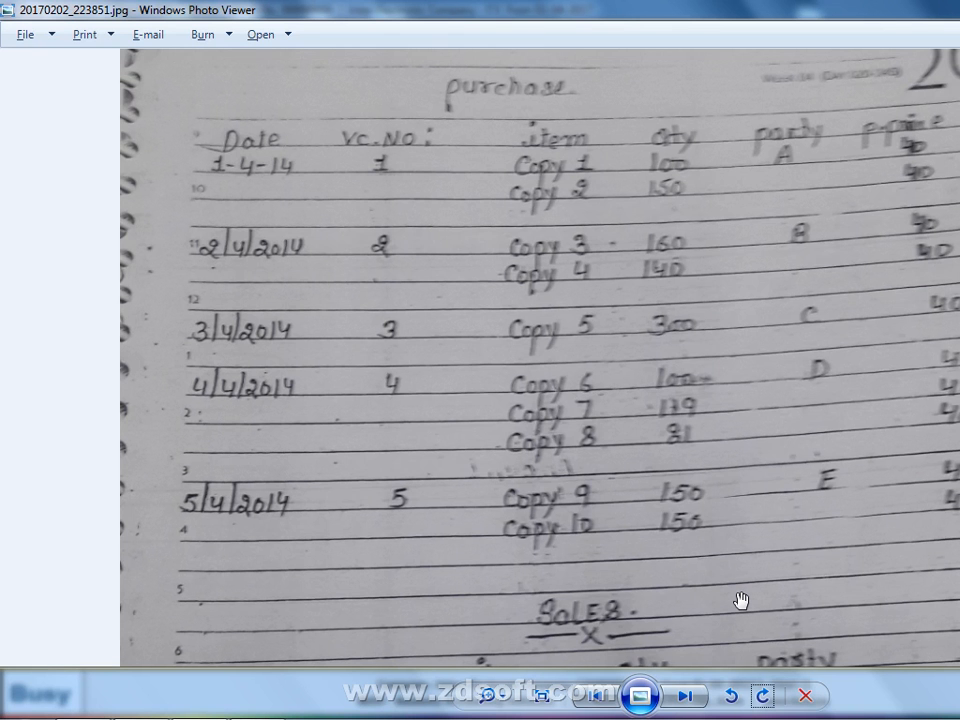
key(alt+Tab)
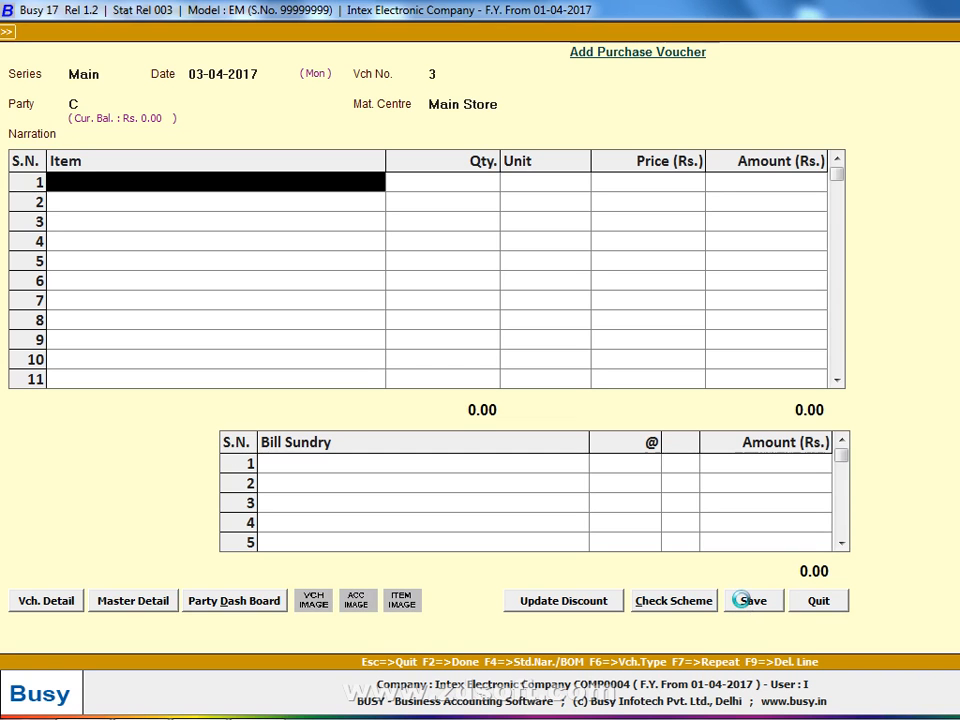
key(alt+c)
text(copy-5)
key(Return)
key(Return)
key(Return)
key(Return)
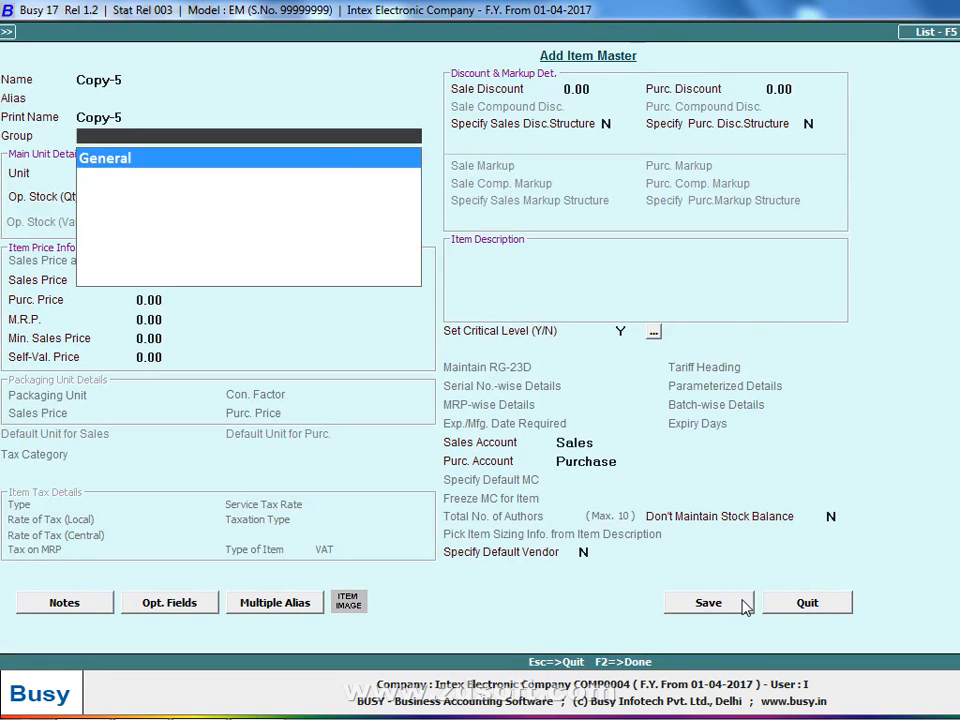
text(p)
key(Return)
key(Return)
text(50)
key(Return)
text(40)
key(Return)
click(746, 602)
- Enter 300 Pcs of Copy-5 at 40 and save the voucher
key(alt+Tab)
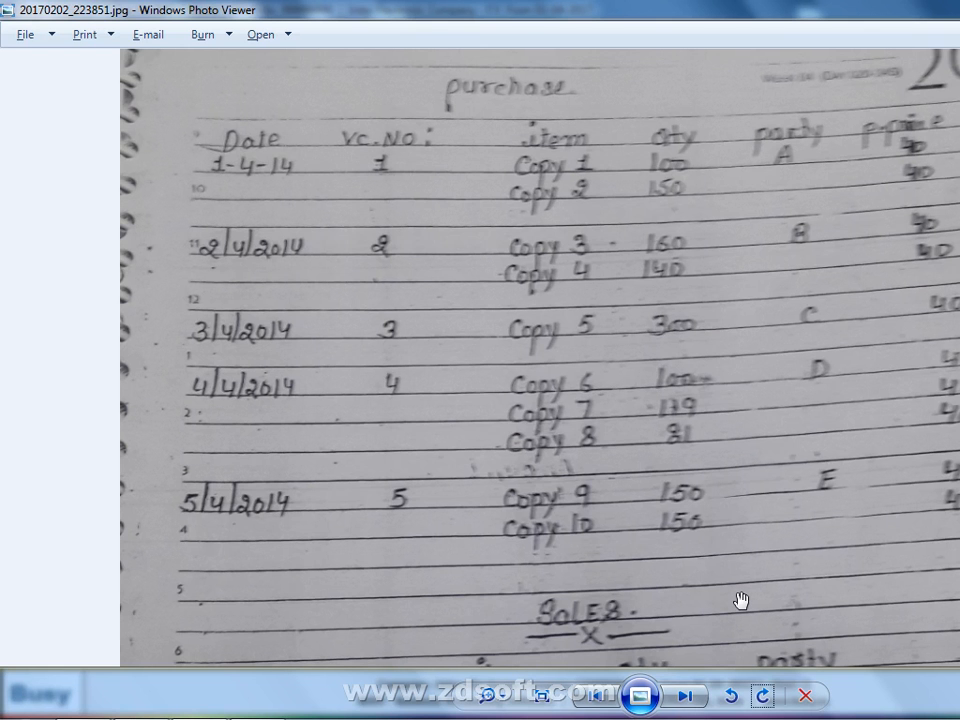
key(alt+Tab)
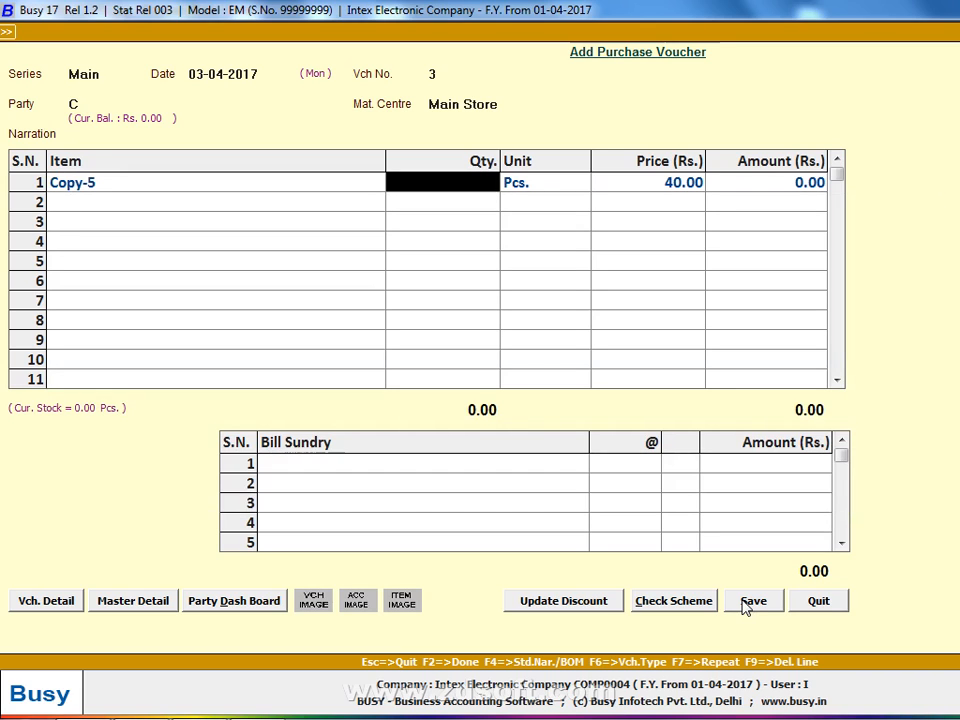
text(300)
key(Return)
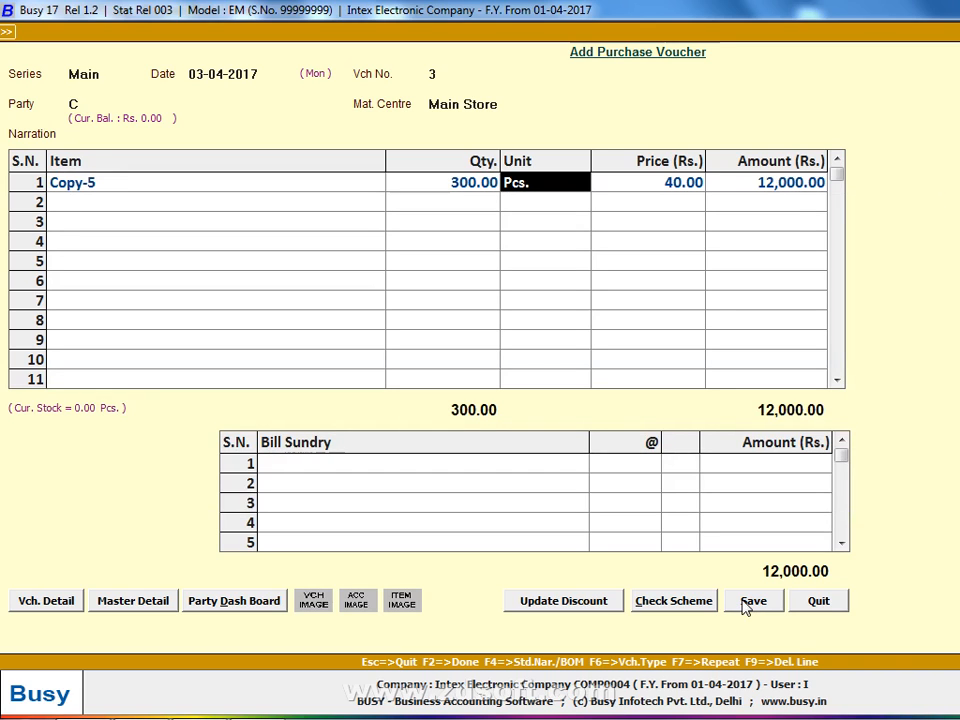
key(Return)
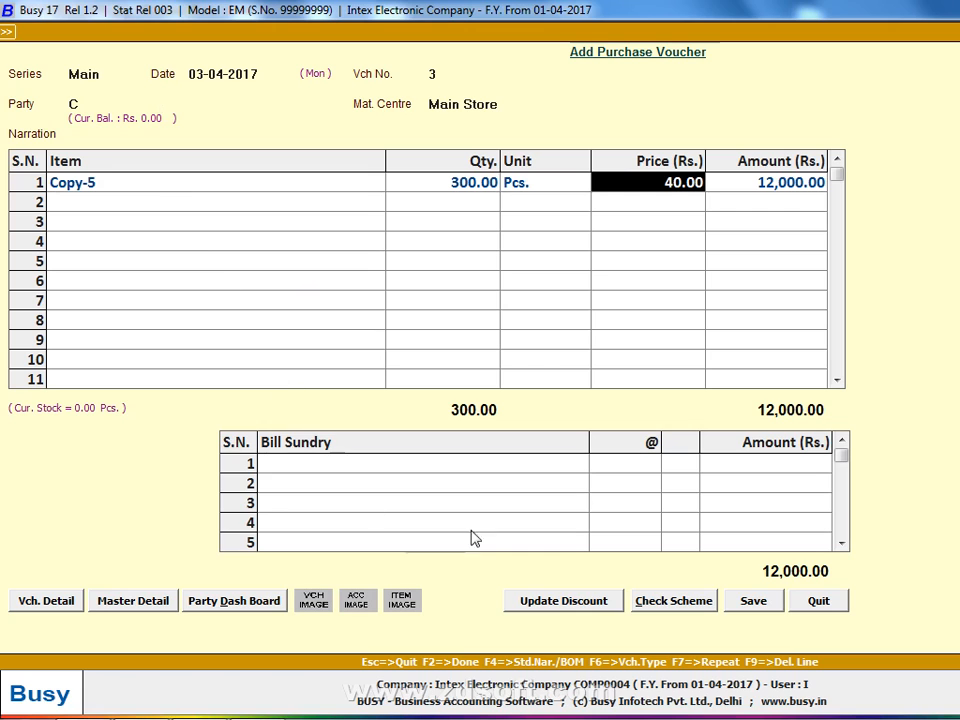
click(756, 600)
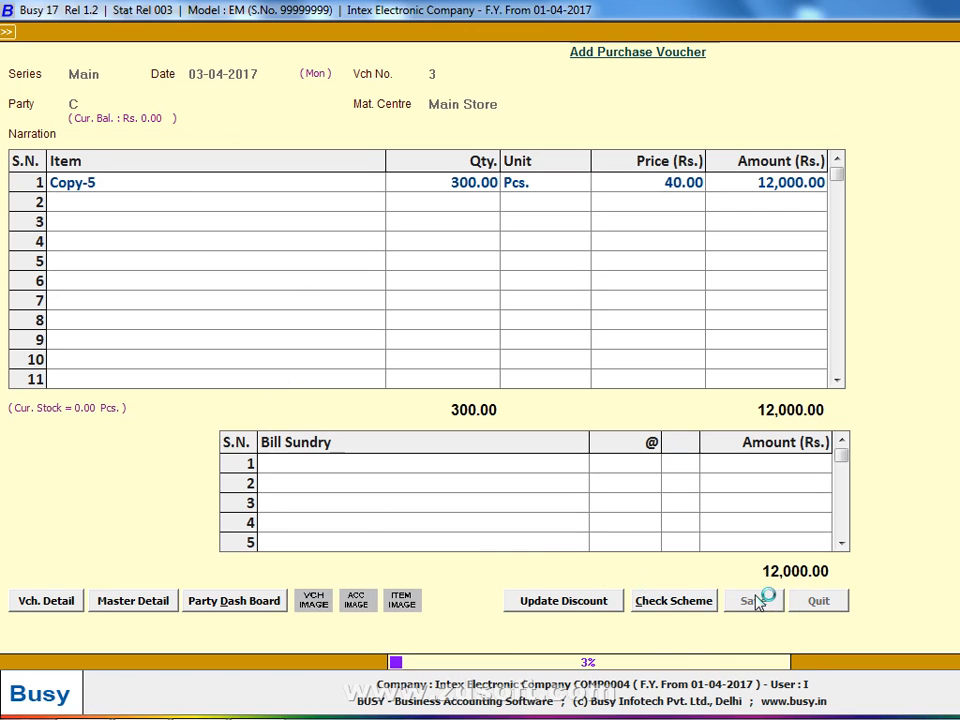
- Set the new voucher date to 04-04-2017 and accept voucher number 4
text(4)
key(alt+Tab)
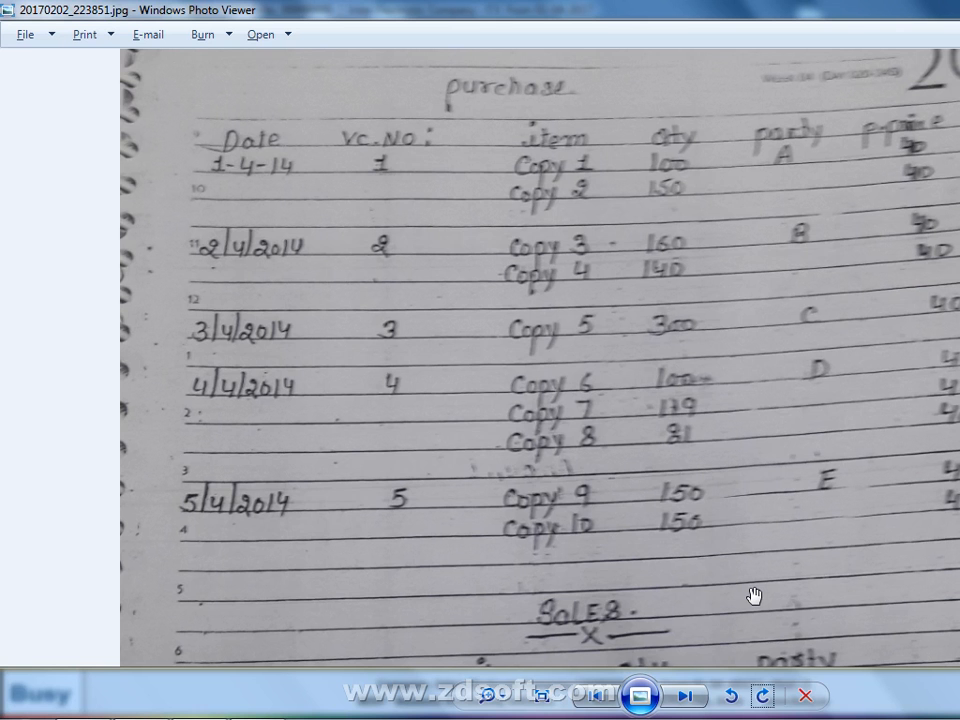
key(alt+Tab)
text(4)
key(Return)
key(alt+Tab)
key(alt+Tab)
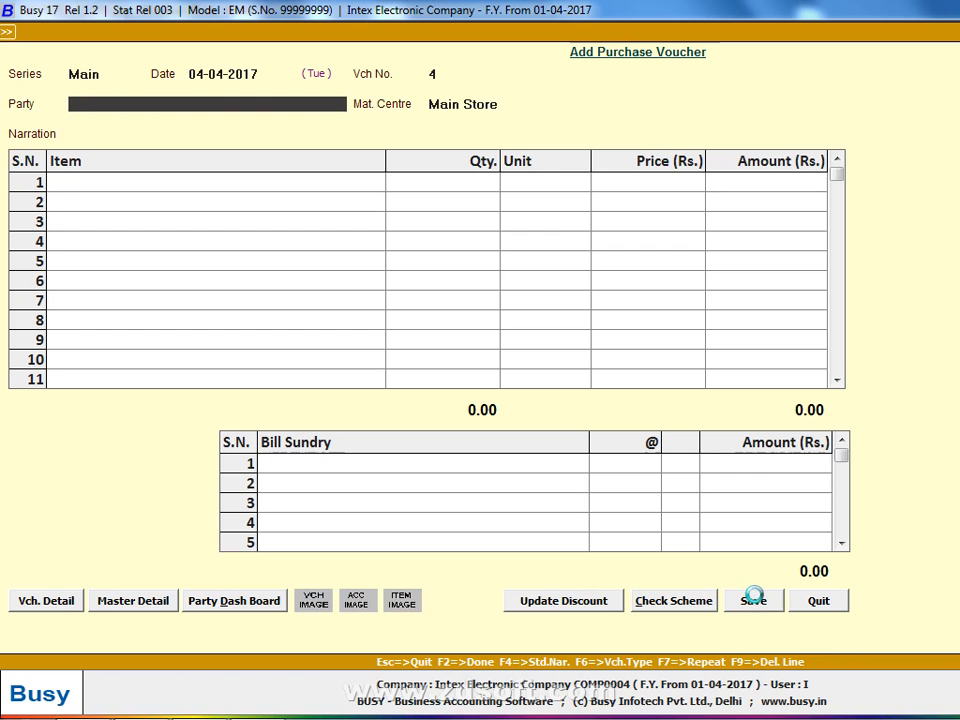
- Create party account D under Sundry Creditors and pass the transport details
key(F3)
text(D)
key(Return)
key(Return)
key(Return)
text(sun)
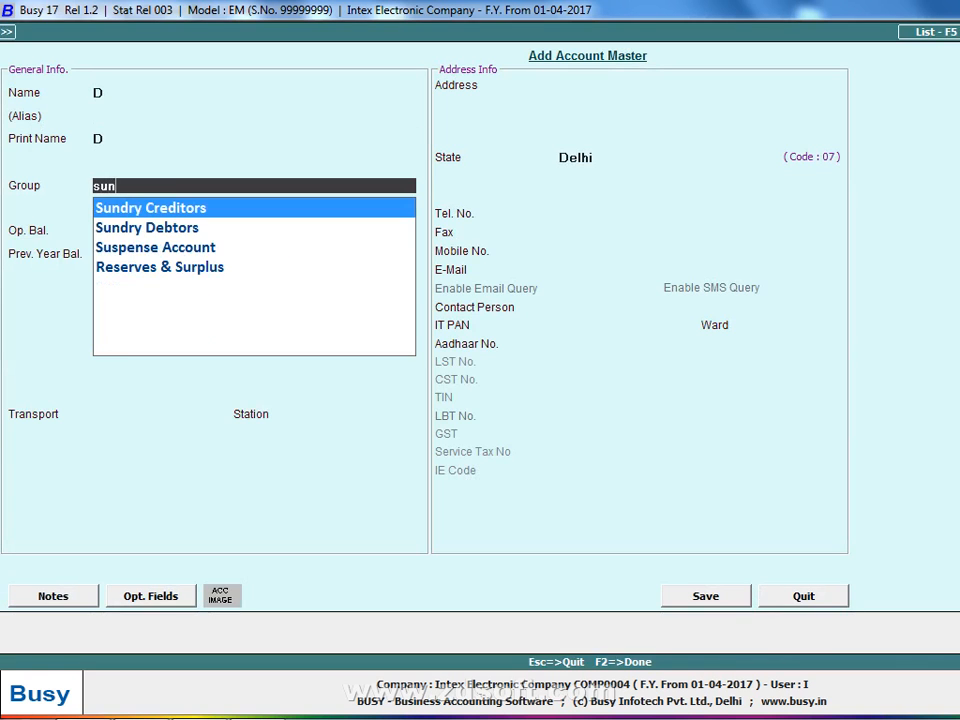
key(Return)
key(Return)
key(Return)
text(N)
key(F2)
key(Return)
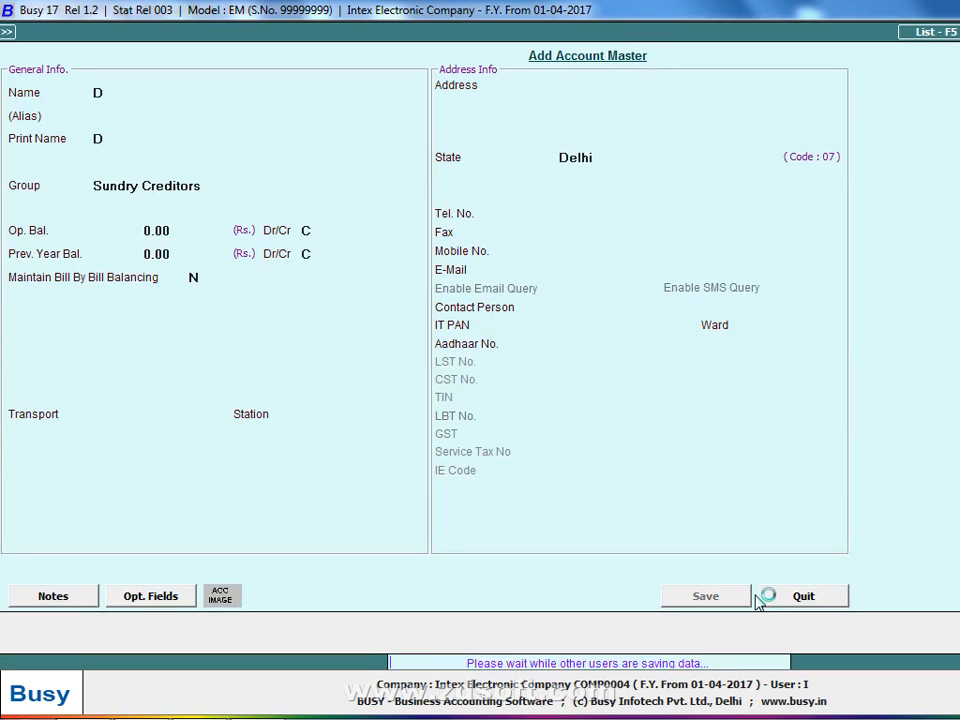
key(Return)
key(Return)
key(Return)
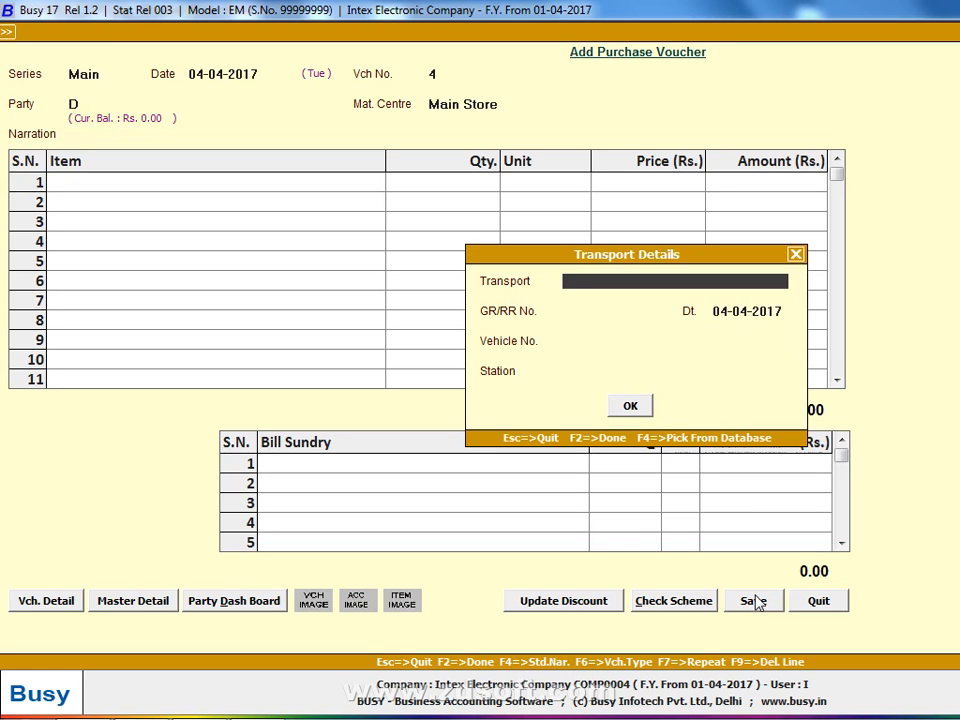
key(Return)
key(Return)
key(Return)
key(Return)
key(Return)
key(alt+Tab)
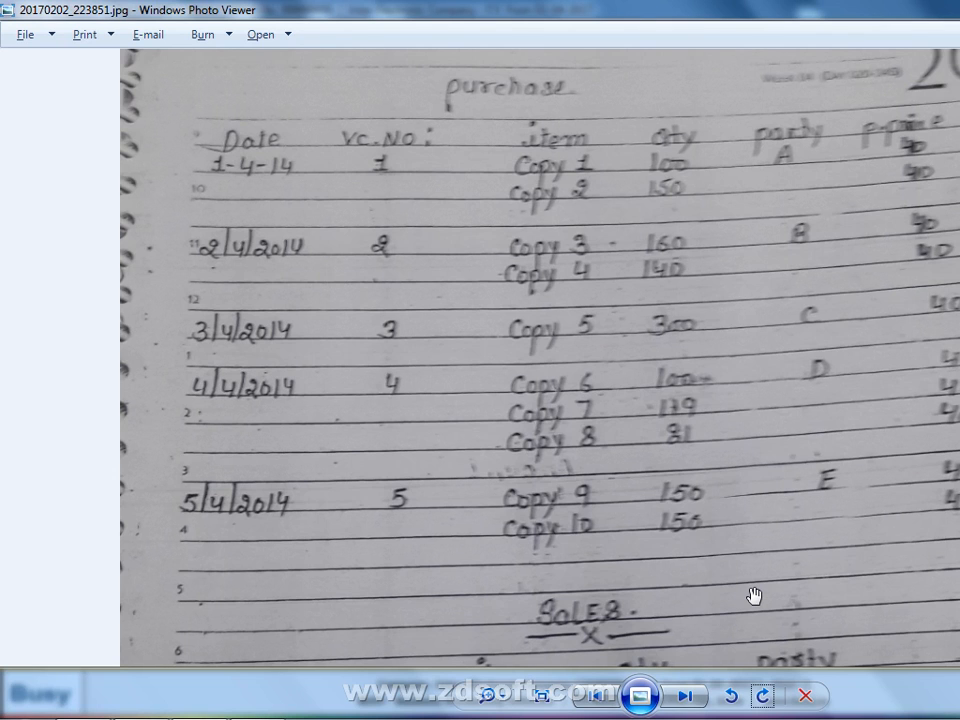
key(alt+Tab)
- Create item Copy-6 in General with unit Pcs., sales price 50, purchase price 40
key(F3)
text(copy)
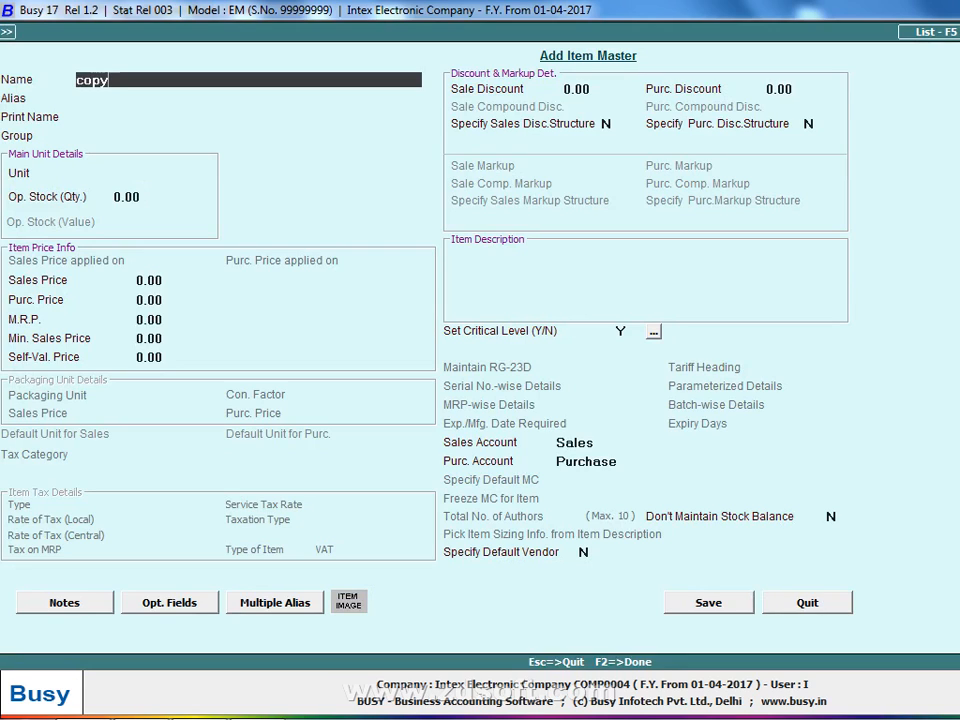
text(-6)
key(Return)
key(Return)
key(Return)
key(Return)
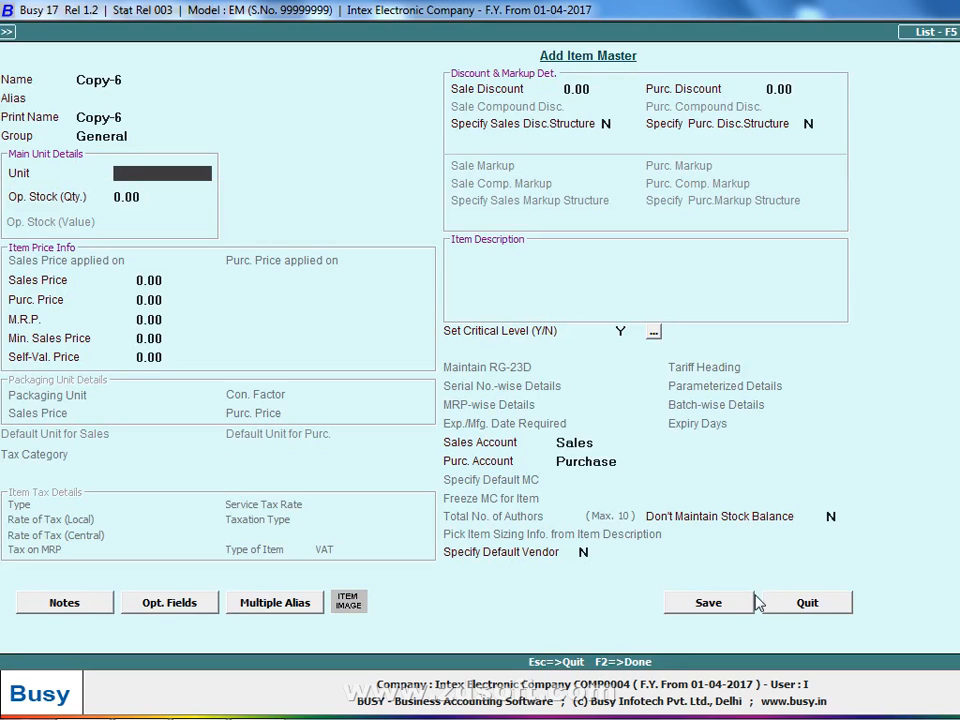
text(Pcs.)
key(Return)
key(Return)
text(50)
key(Return)
text(40)
key(Return)
key(F2)
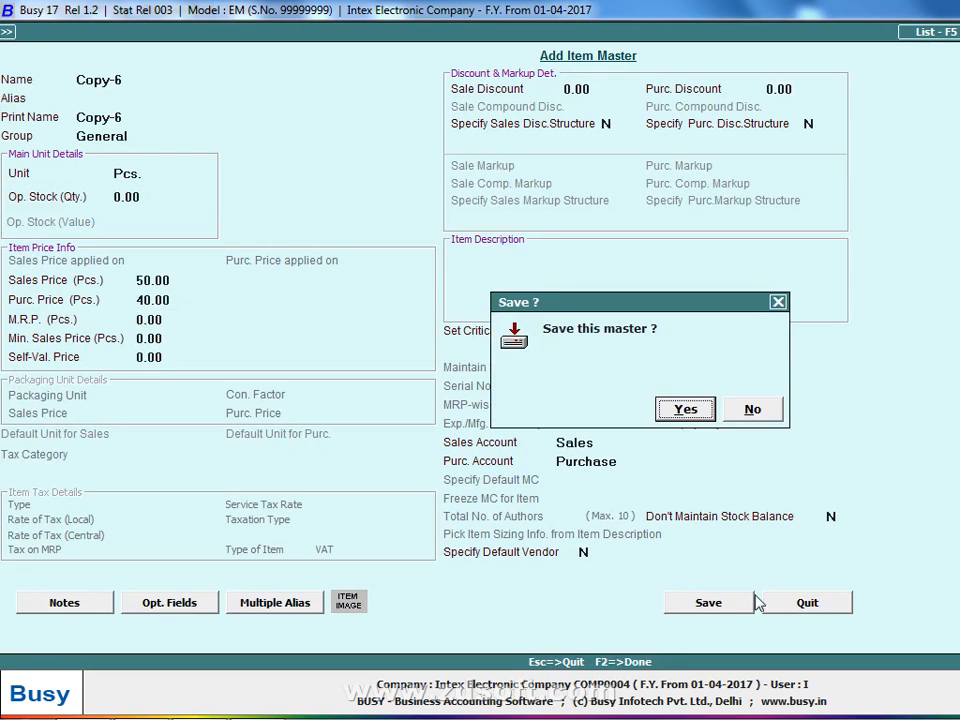
key(Return)
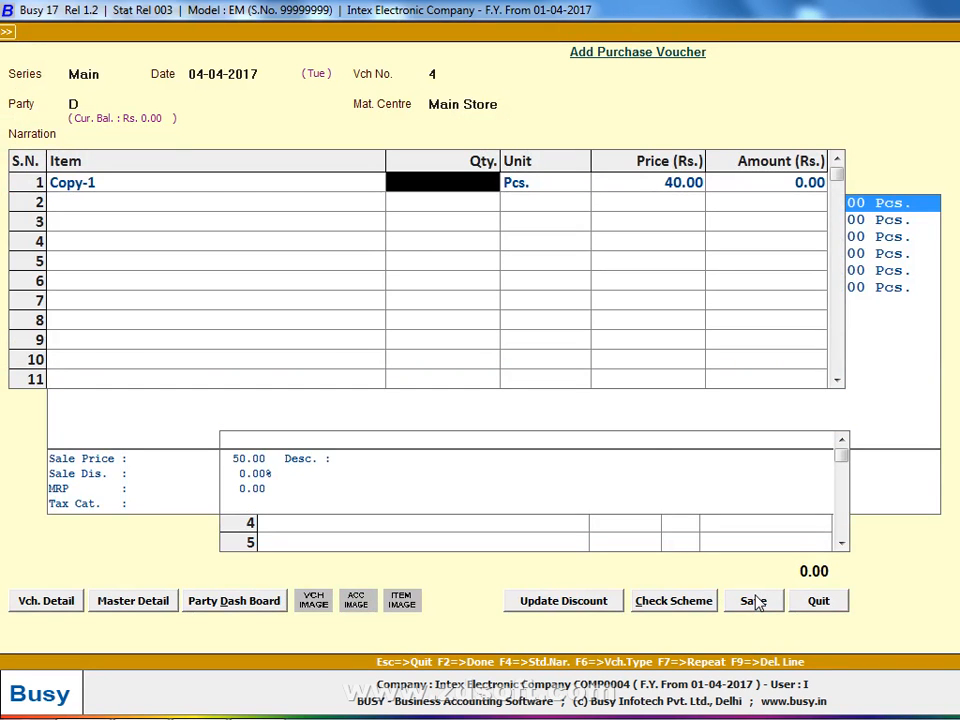
- Enter quantity 100 for Copy-6 on the first line
key(alt+Tab)
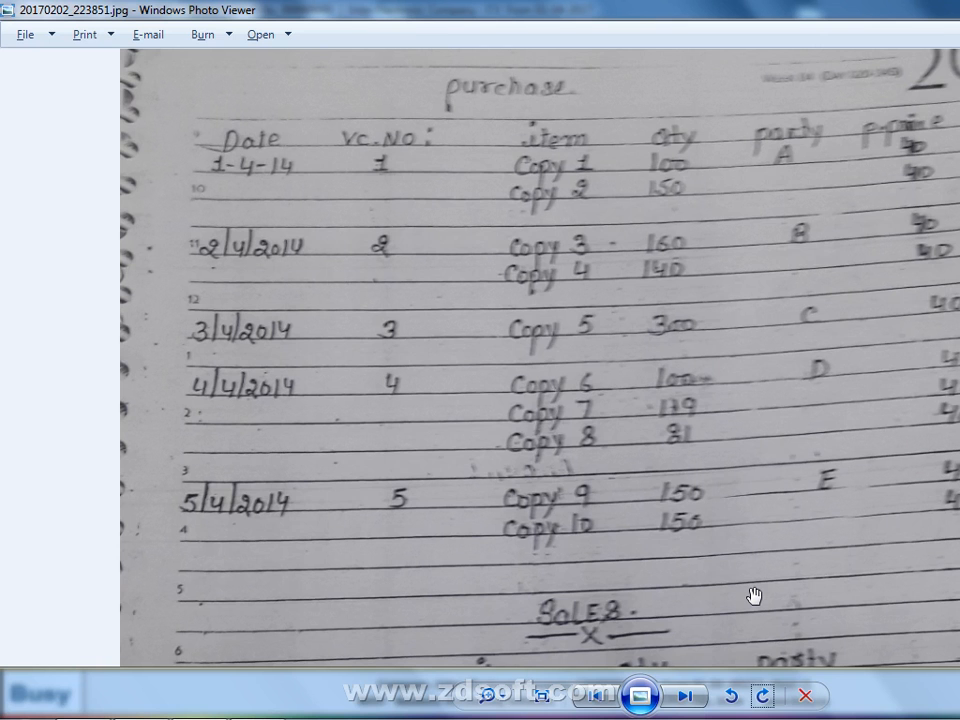
key(alt+Tab)
text(100)
key(Return)
- Create item Copy-7 in General with unit Pcs., sales price 50, purchase price 40
key(alt+Tab)
key(alt+Tab)
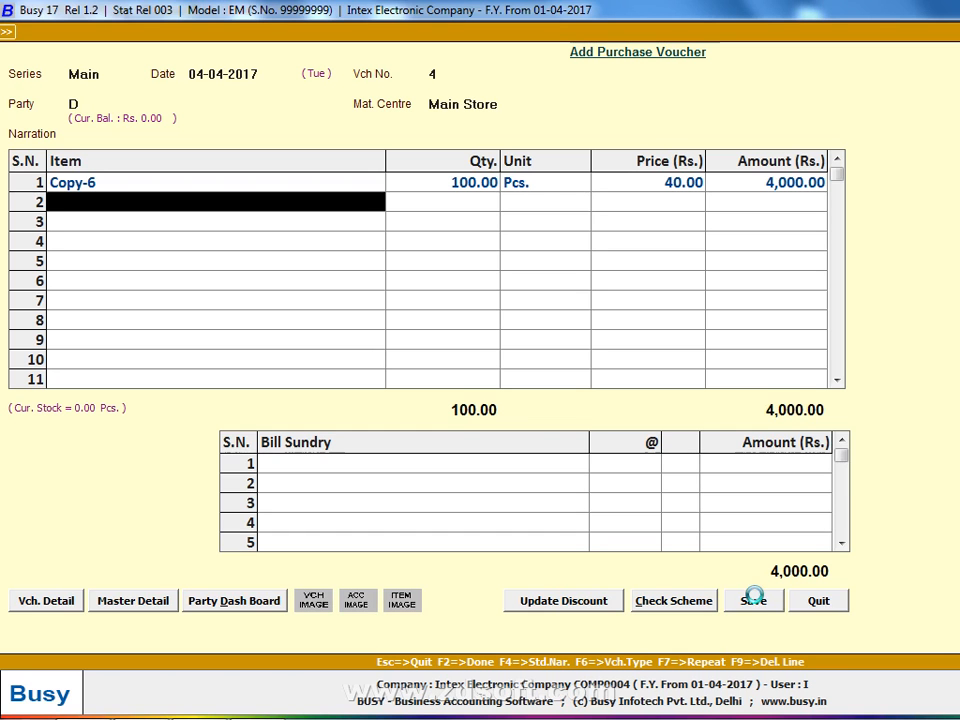
key(F3)
text(copy-7)
key(Return)
key(Return)
key(Return)
key(Return)
text(p)
key(Return)
key(Return)
text(50)
key(Return)
text(40)
key(Return)
key(F2)
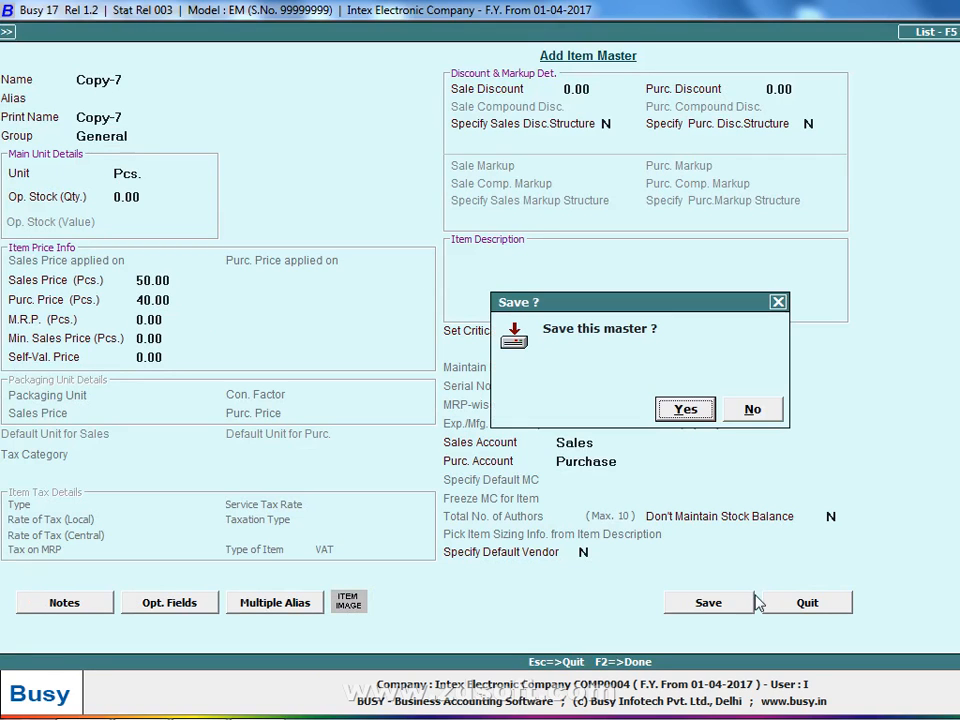
key(Return)
- Enter quantity 119 for Copy-7 on the second line
text(7)
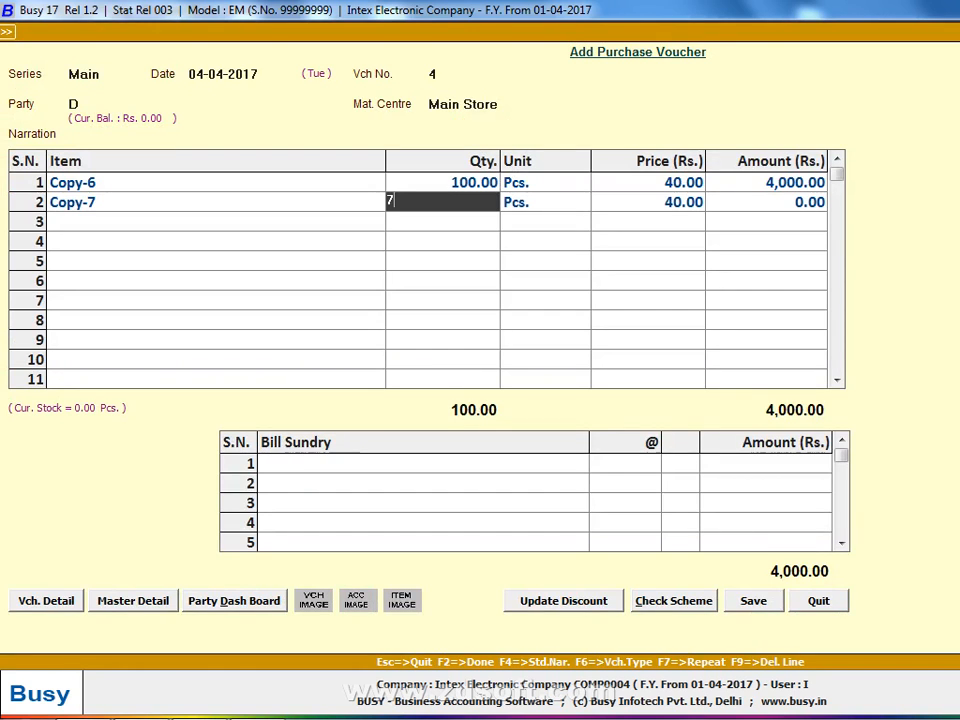
text(19)
key(Return)
key(Return)
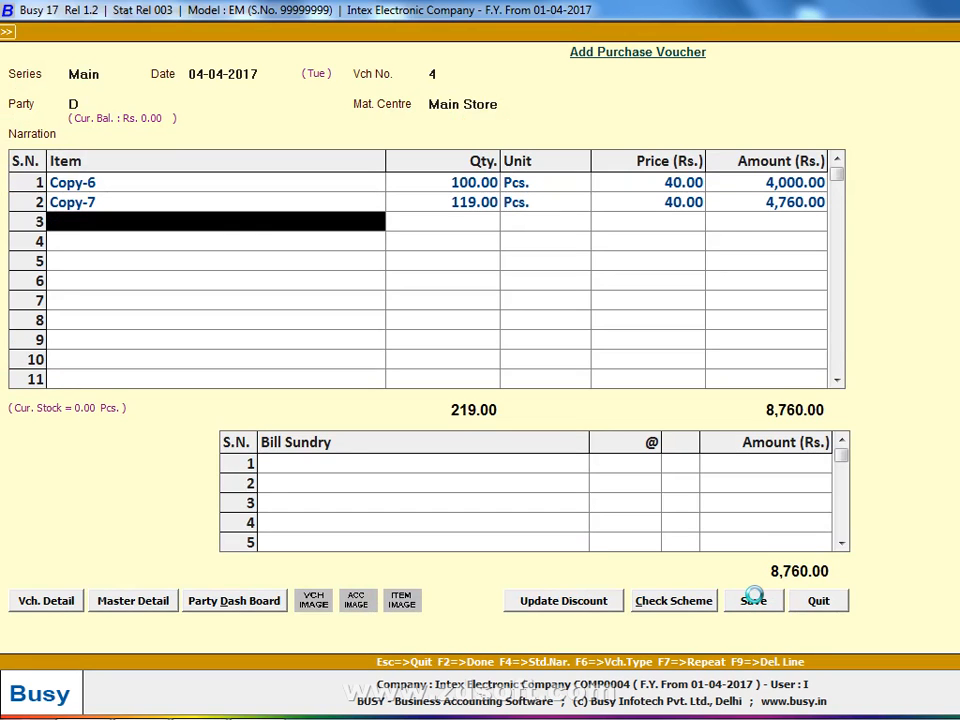
key(alt+c)
- Fill in item Copy-8 with unit Pcs., sales price 50 and purchase price 40
text(copy-8)
key(Return)
key(Return)
key(Return)
key(Return)
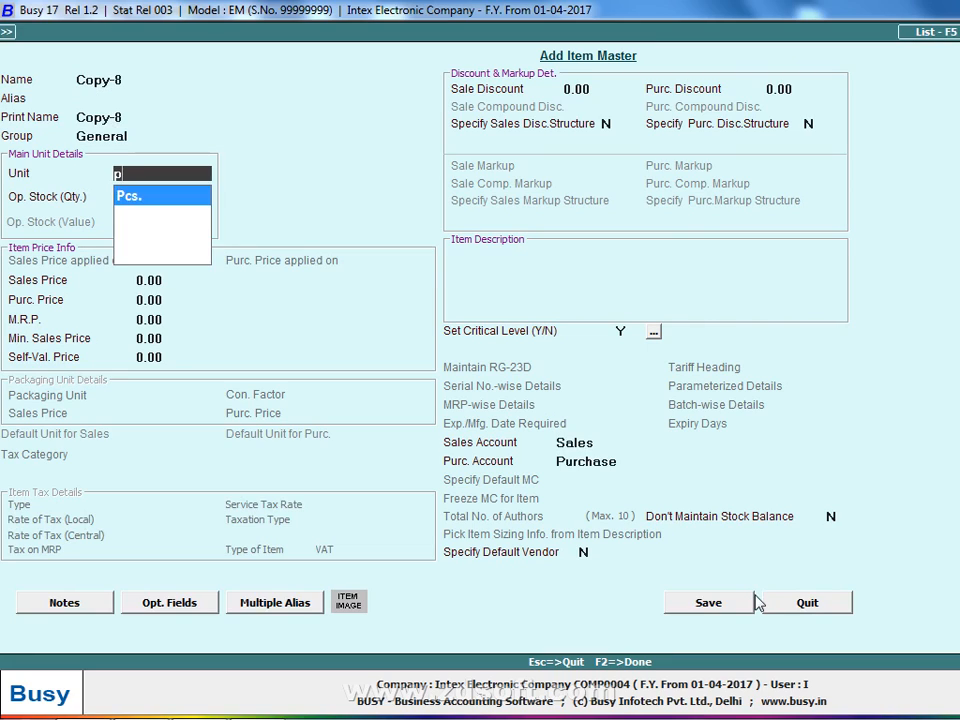
key(Return)
key(Return)
text(6)
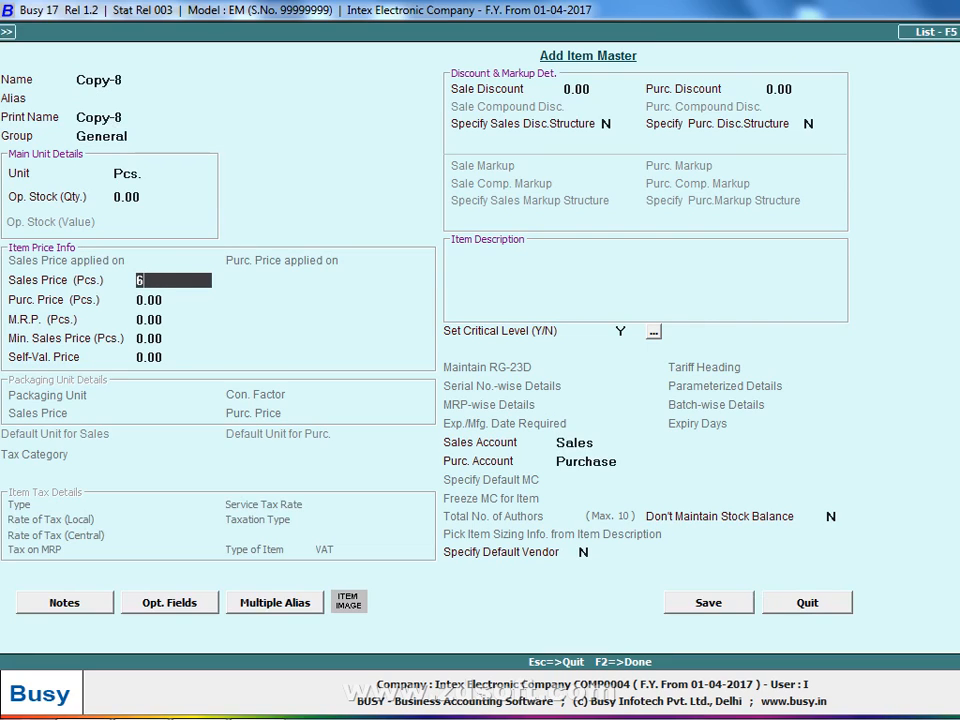
text(5)
key(BackSpace)
text(50)
key(Return)
text(40)
key(Return)
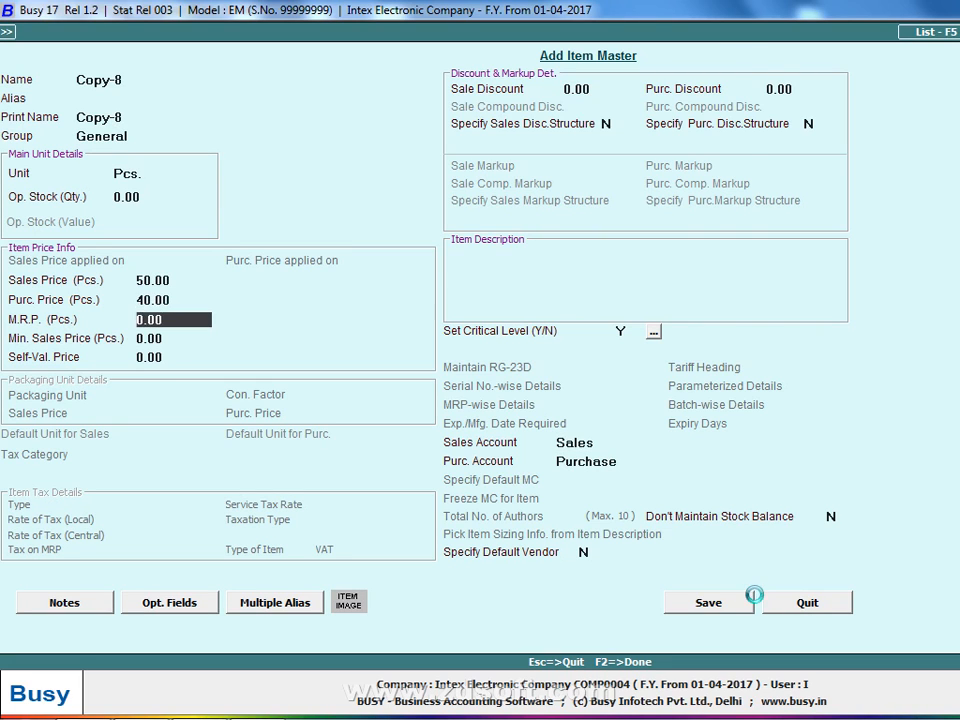
- Close the accidentally opened help window and save the Copy-8 item
key(F1)
key(super)
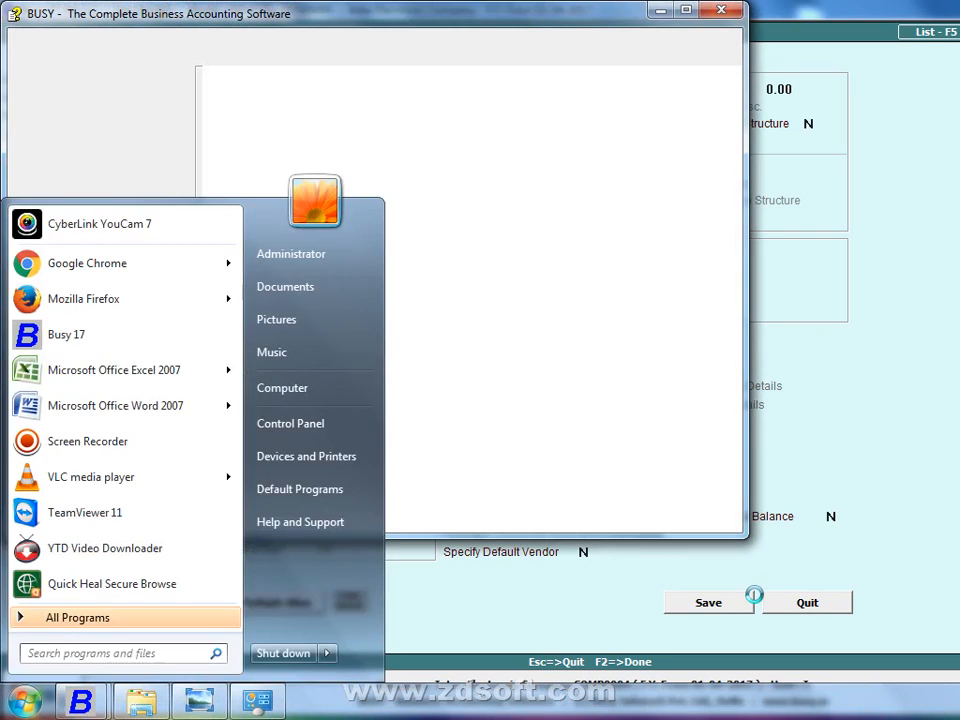
key(super)
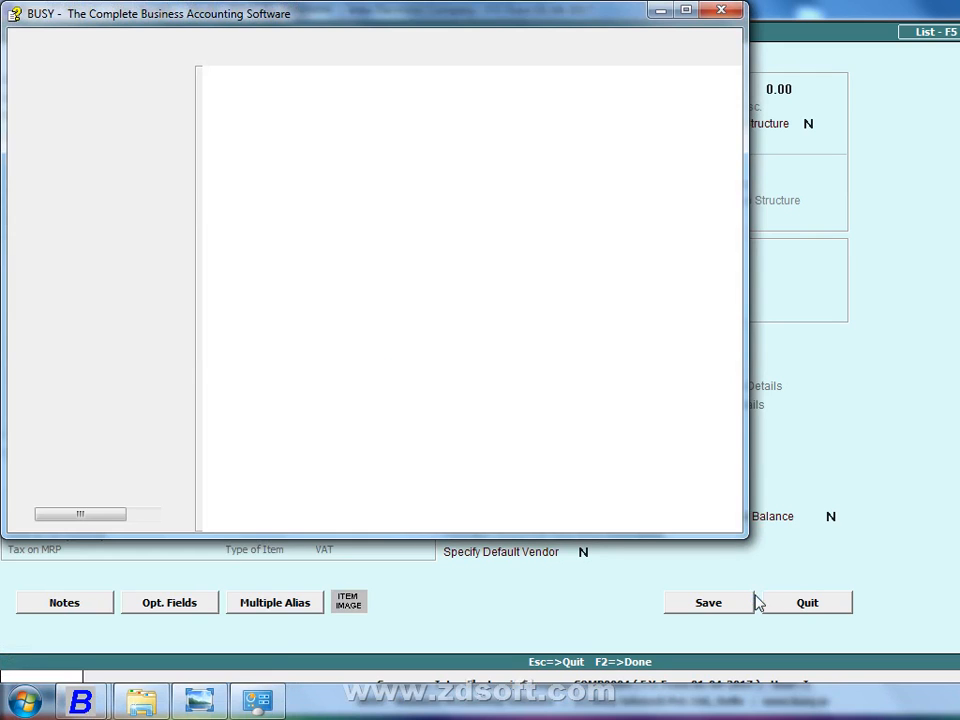
key(alt+F4)
key(Escape)
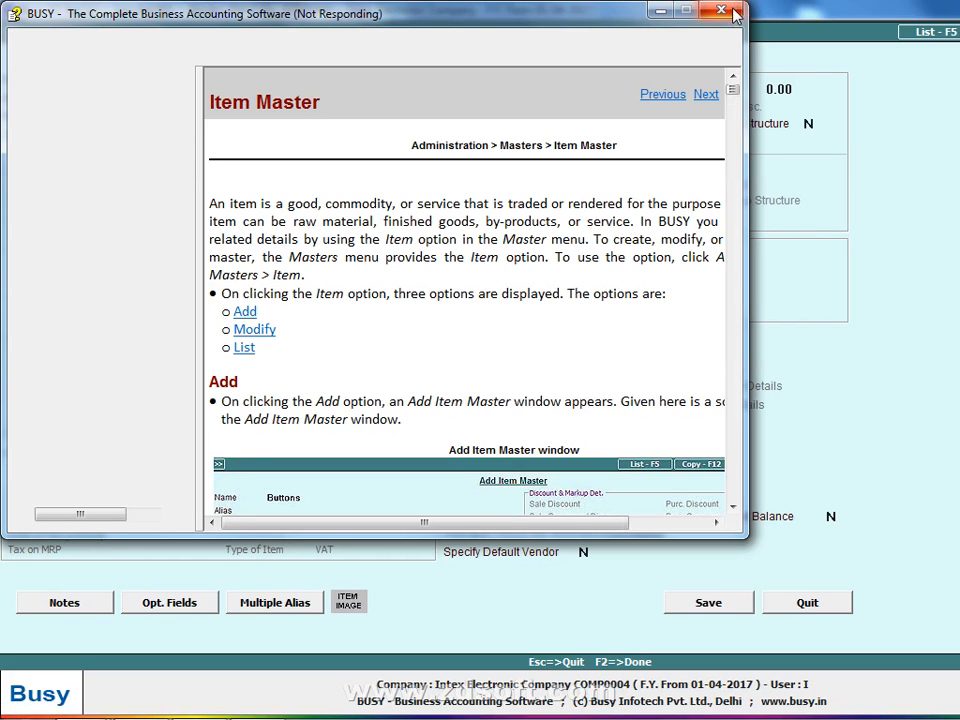
click(732, 13)
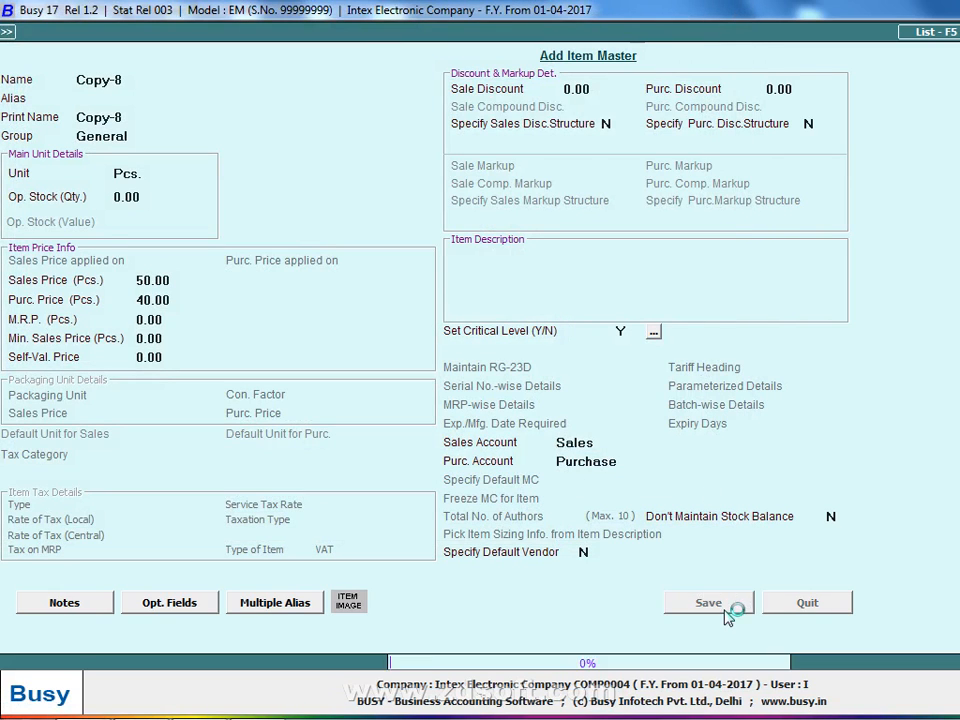
click(730, 607)
- Put Copy-8 on row 3 with quantity 81 at 40
key(Return)
text(81)
key(Return)
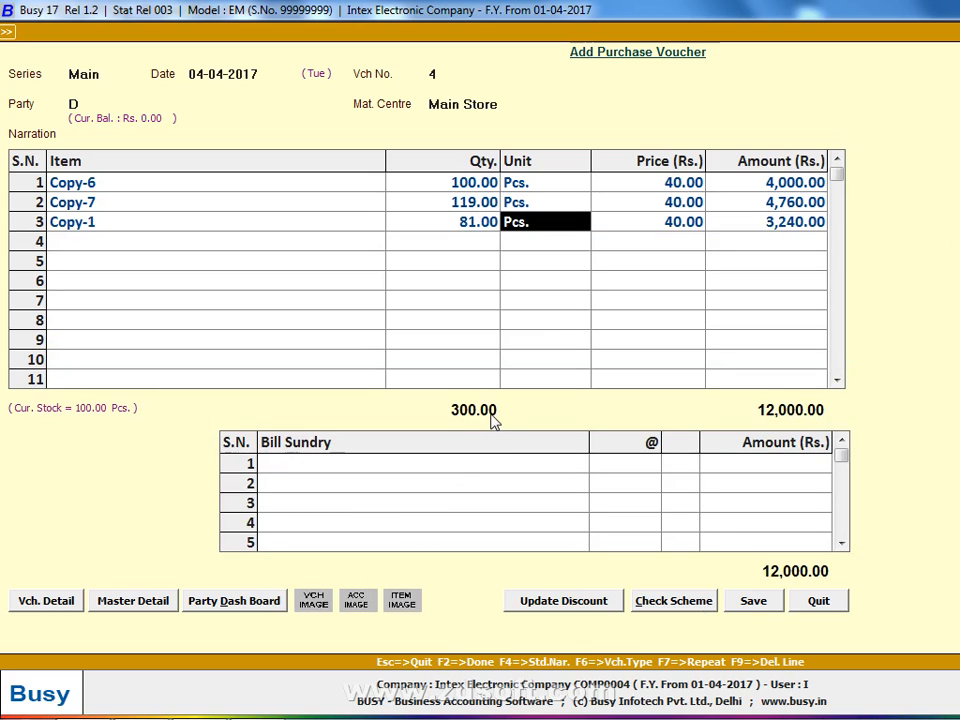
click(290, 230)
text(8)
key(Return)
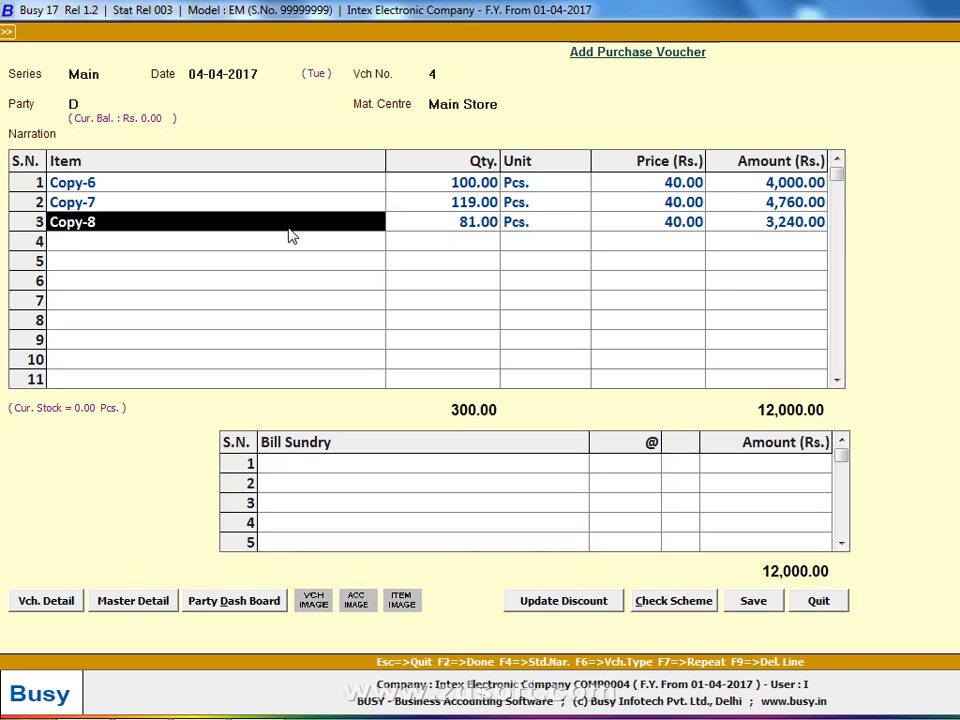
text(8)
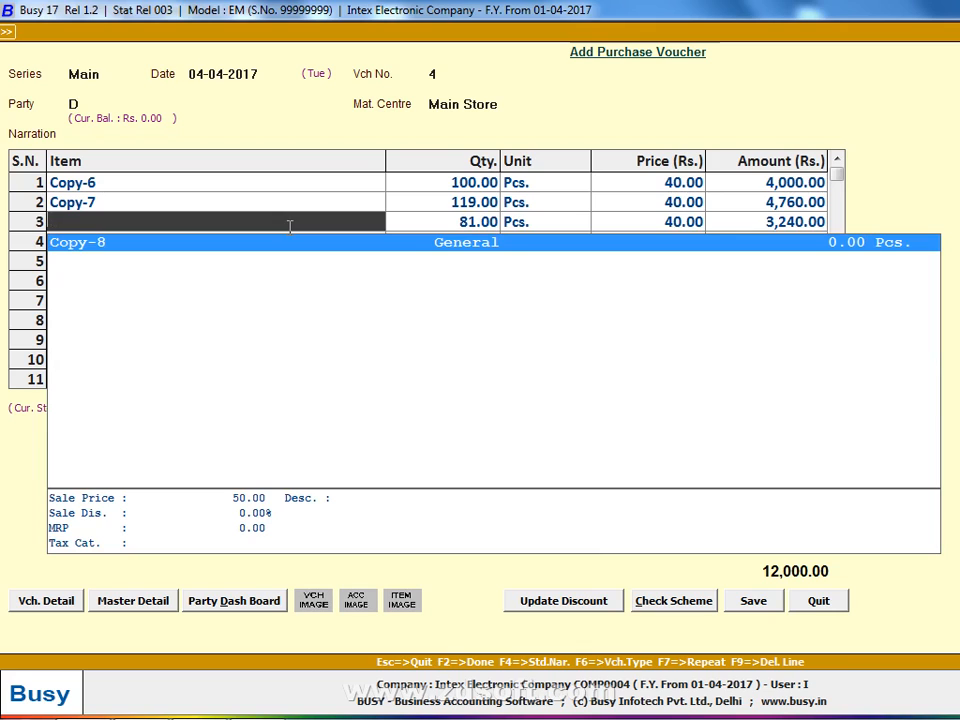
key(Return)
key(Left)
key(space)
key(Return)
key(Left)
key(Return)
- Save purchase voucher 4 and enter day 5 as the next voucher's date
key(Tab)
key(Return)
key(Return)
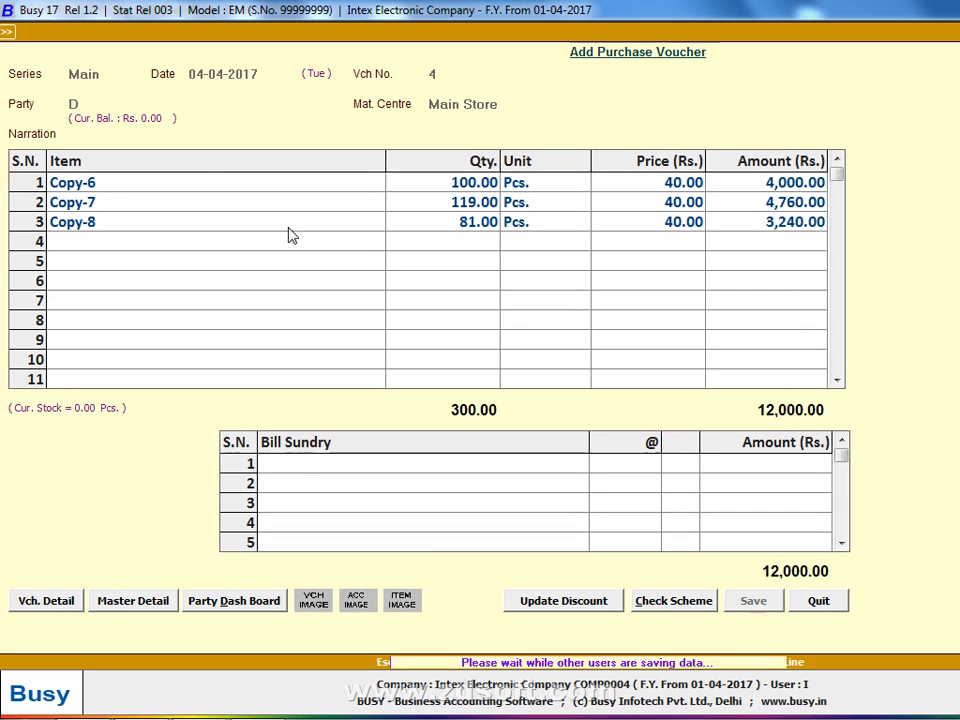
text(5)
- Confirm date 05-04-2017 and create party account E under Sundry Creditors
key(Return)
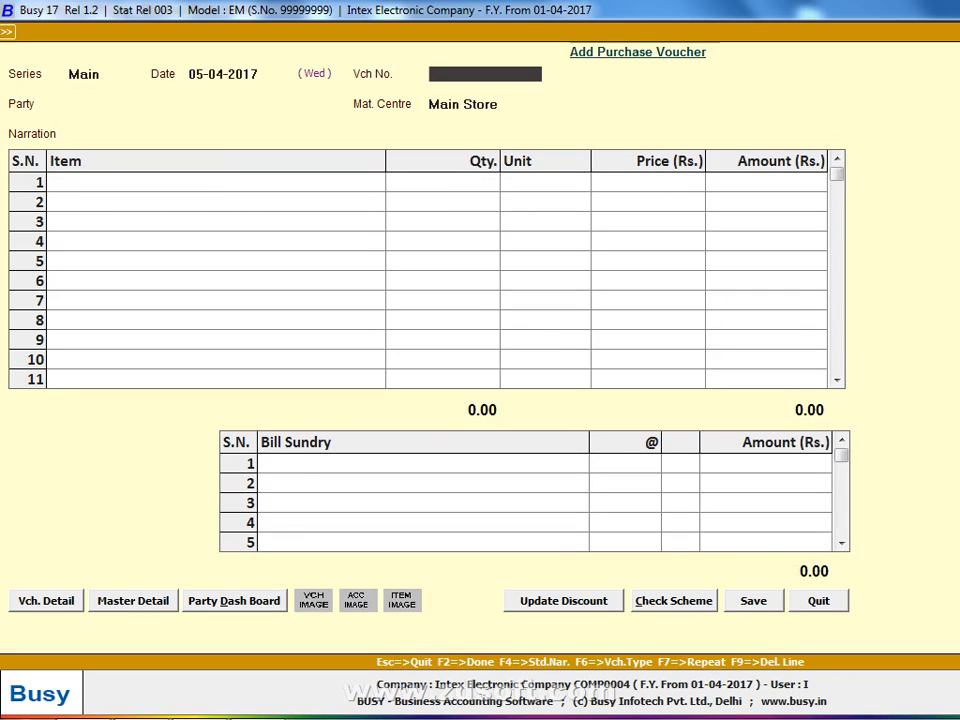
key(Return)
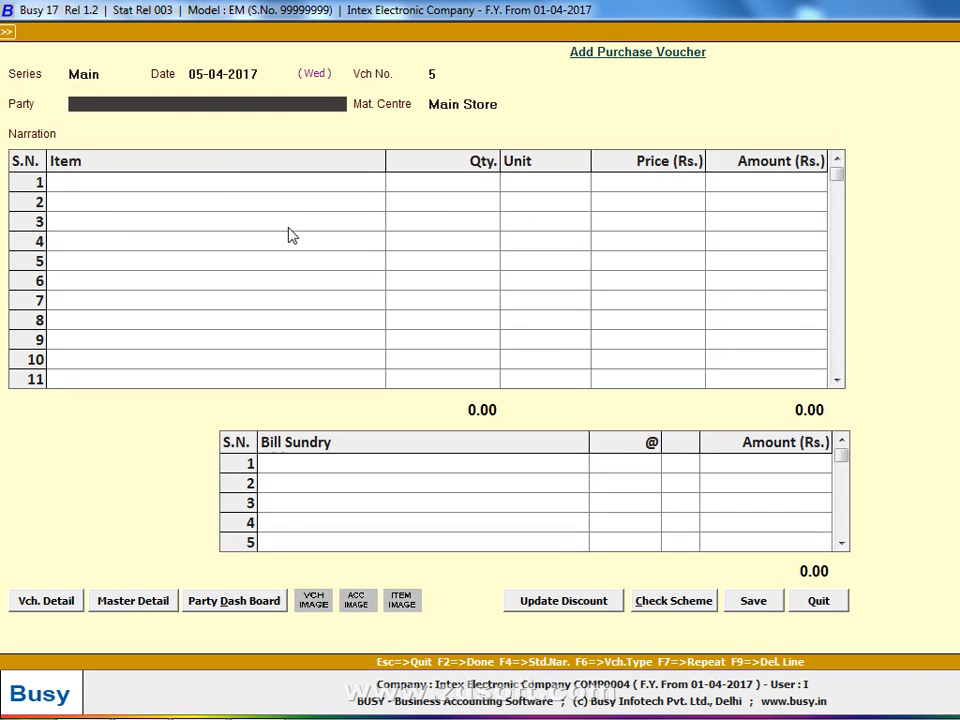
key(F3)
text(e)
key(Return)
key(Return)
key(Return)
text(sn)
key(Return)
key(Return)
key(Return)
key(Return)
key(Return)
text(n)
key(F2)
key(Return)
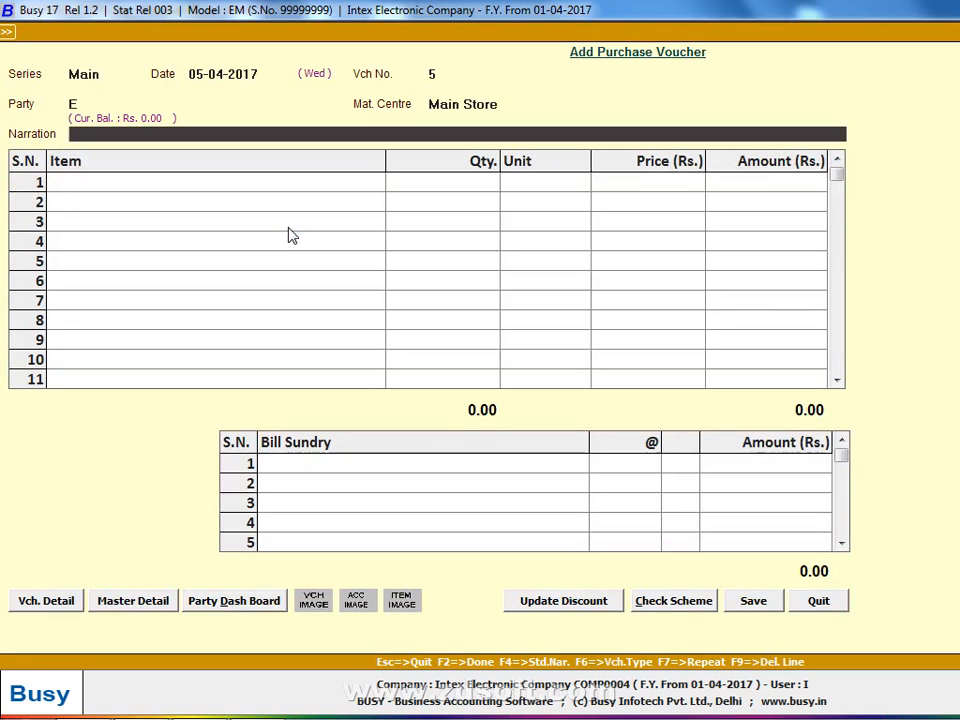
key(Return)
key(Return)
key(Return)
- Create item Copy-9 in General with unit Pcs., sales price 50, purchase price 40
key(Return)
key(Return)
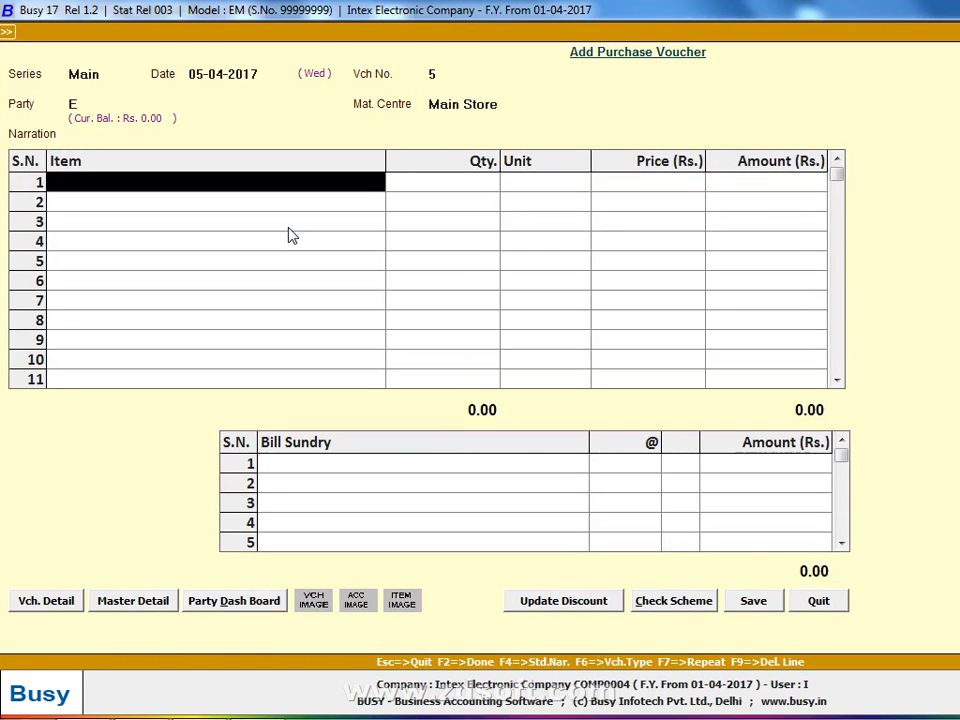
key(F3)
text(copy-9)
key(Return)
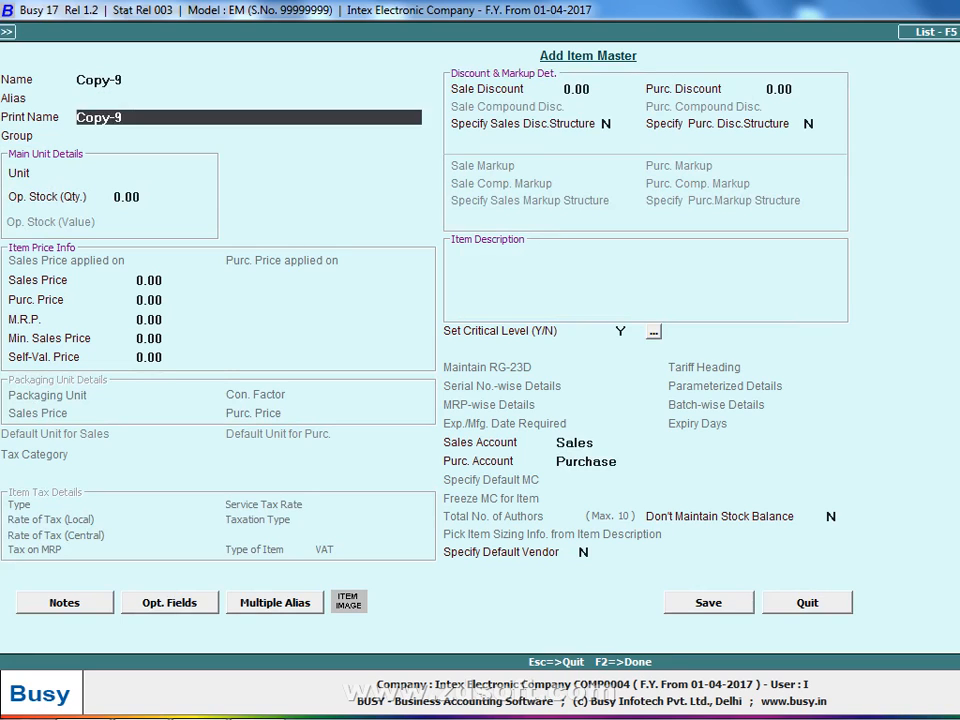
key(Return)
key(Return)
key(Return)
text(50)
key(Return)
text(40)
key(Return)
key(F2)
key(Return)
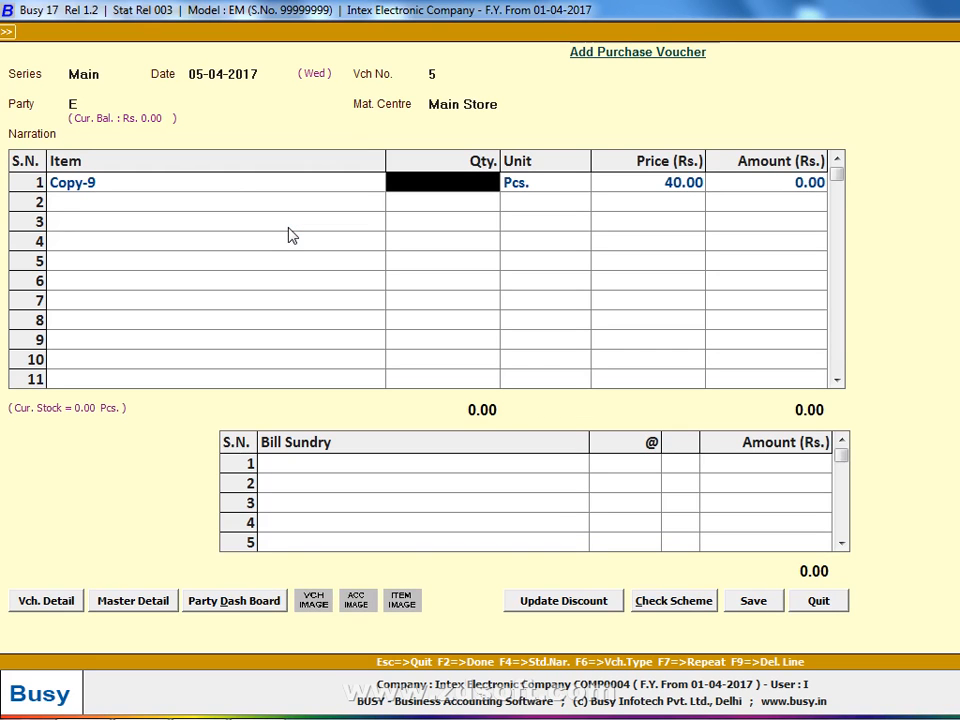
- Re-save Copy-9, confirm it as line 1's item and move to its quantity
key(Left)
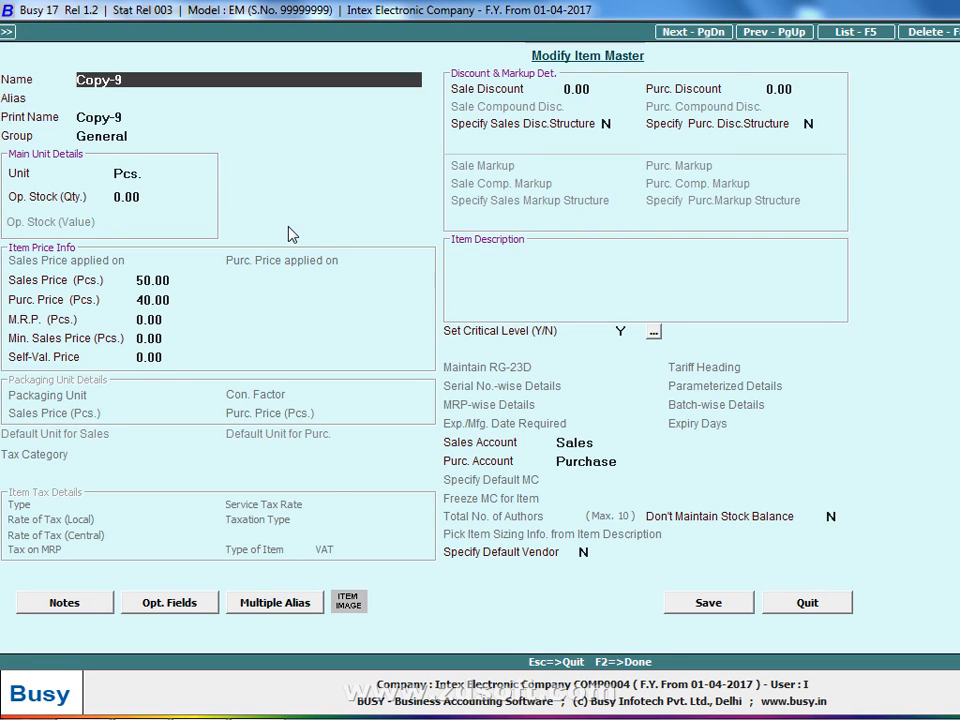
click(706, 603)
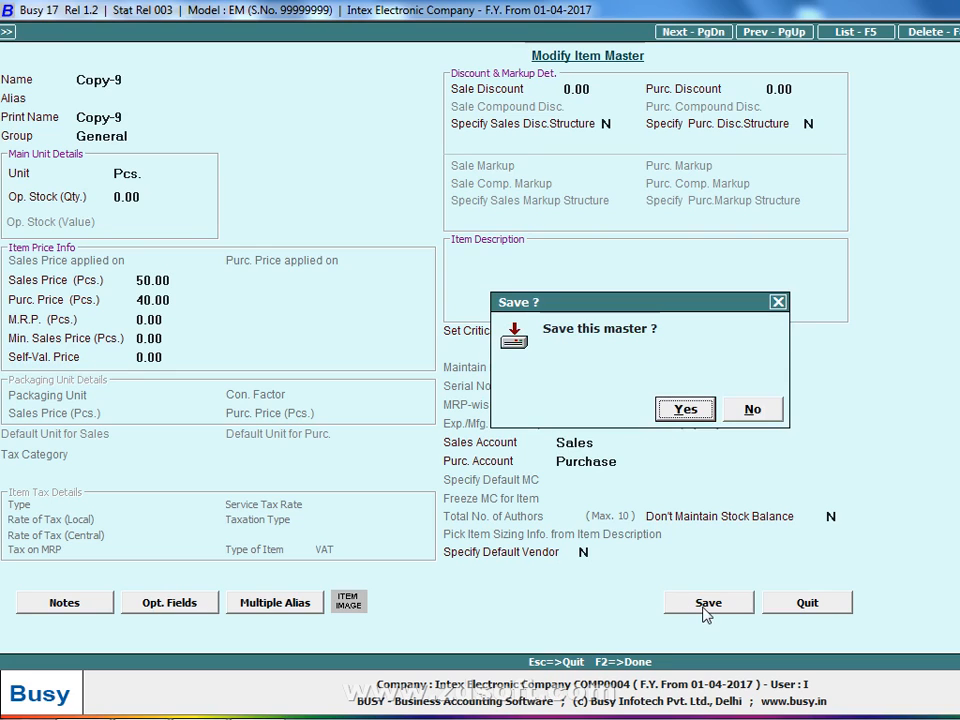
click(683, 409)
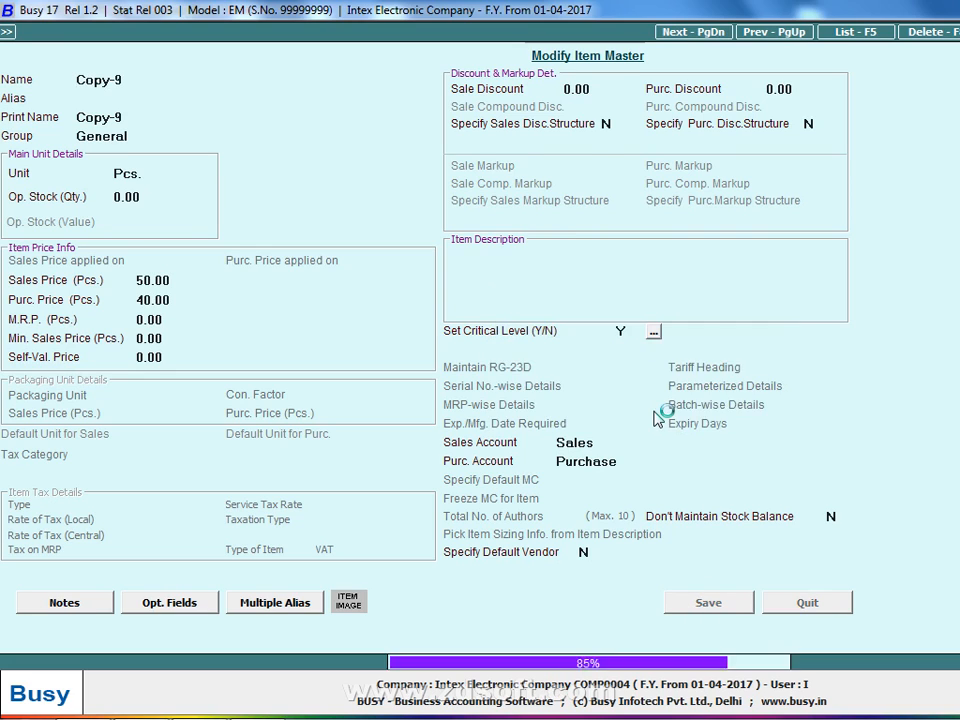
key(Return)
- Enter 150 for Copy-9 and create new item Copy-10 in Pcs. with prices 50 and 40
text(15)
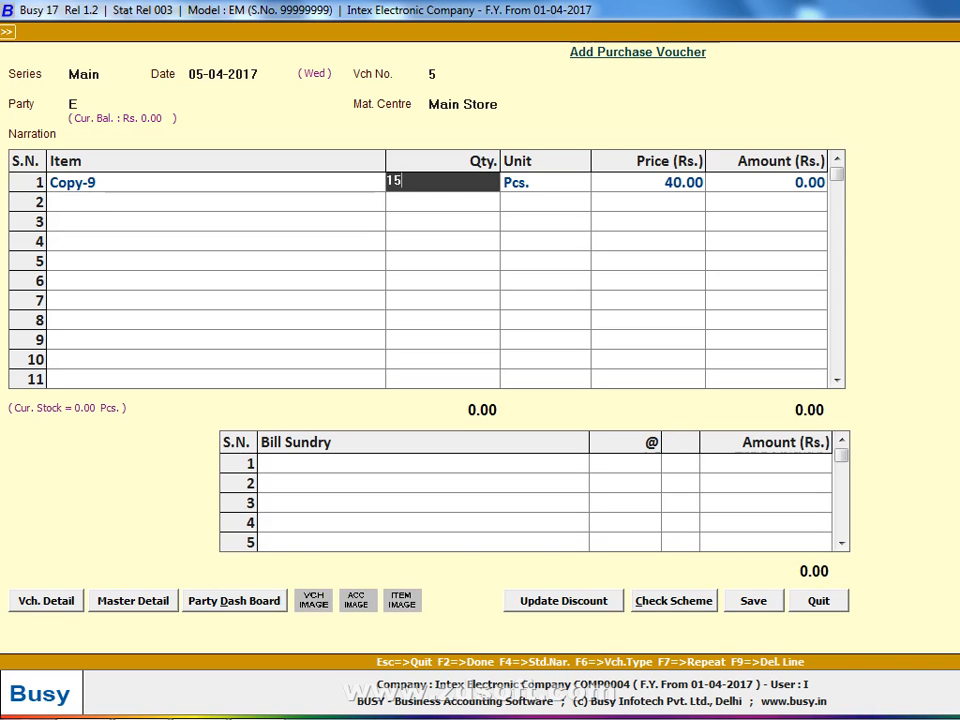
text(0)
key(Return)
key(Return)
key(Return)
key(Return)
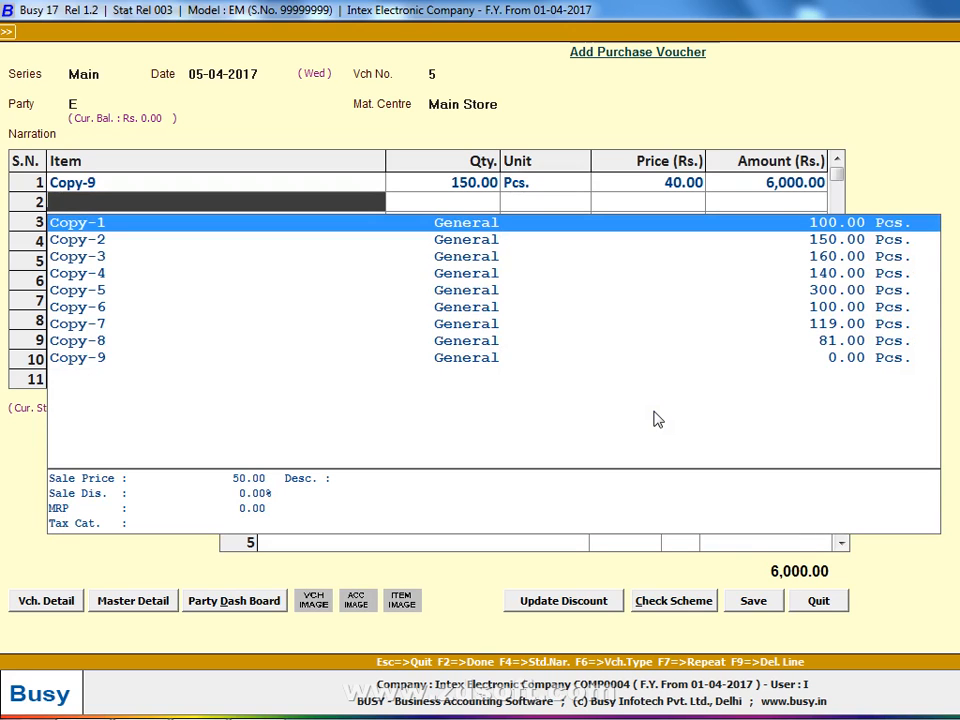
key(F3)
text(copy)
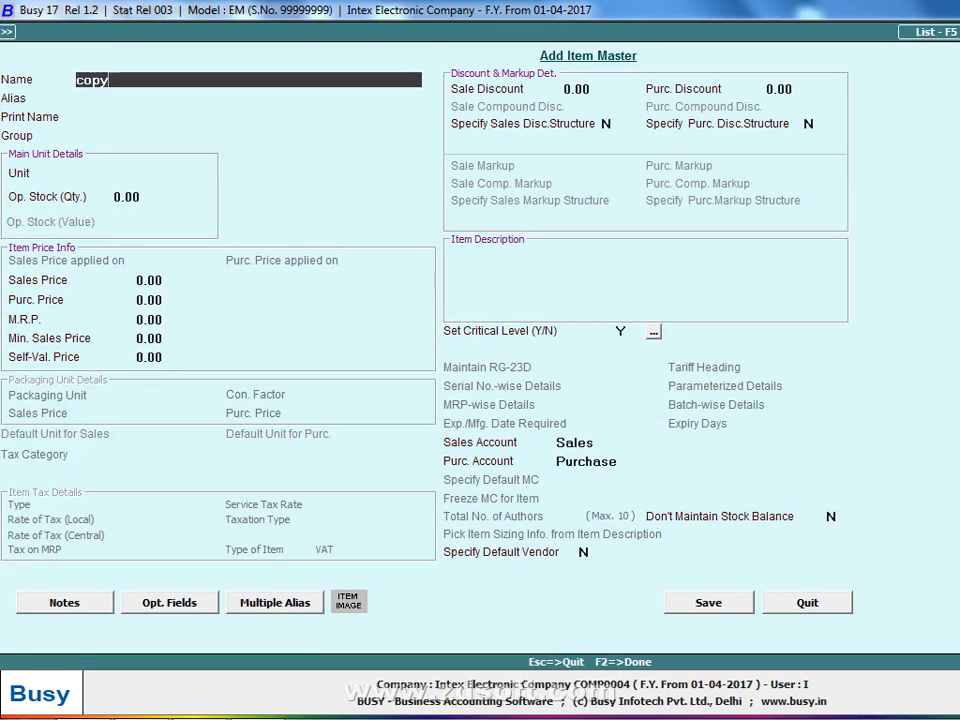
text(-10)
key(Return)
key(Return)
key(Return)
key(Return)
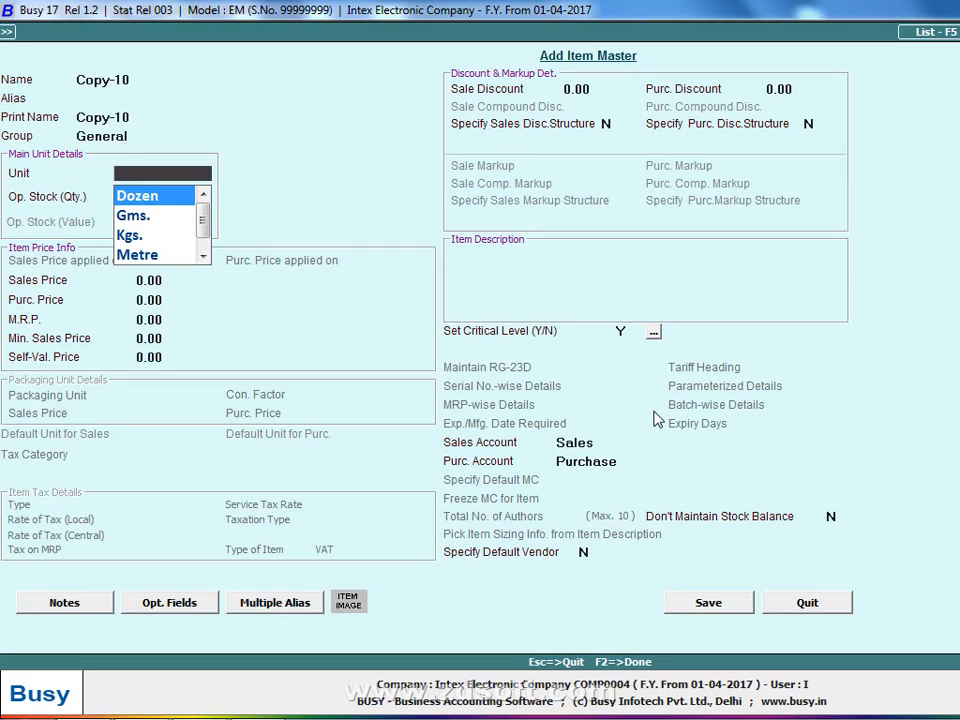
text(p)
key(Return)
key(Return)
text(50)
- Enter 150 Copy-10 and save purchase voucher 5 totalling 12,000.00
key(Return)
text(40)
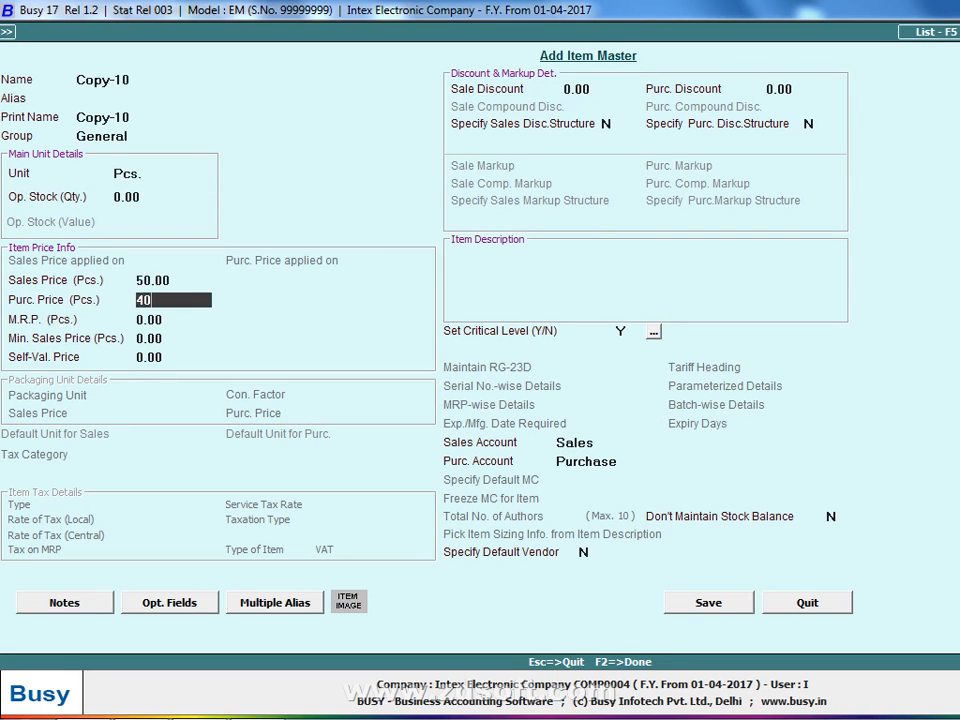
key(F2)
key(Return)
text(150)
key(Return)
key(Return)
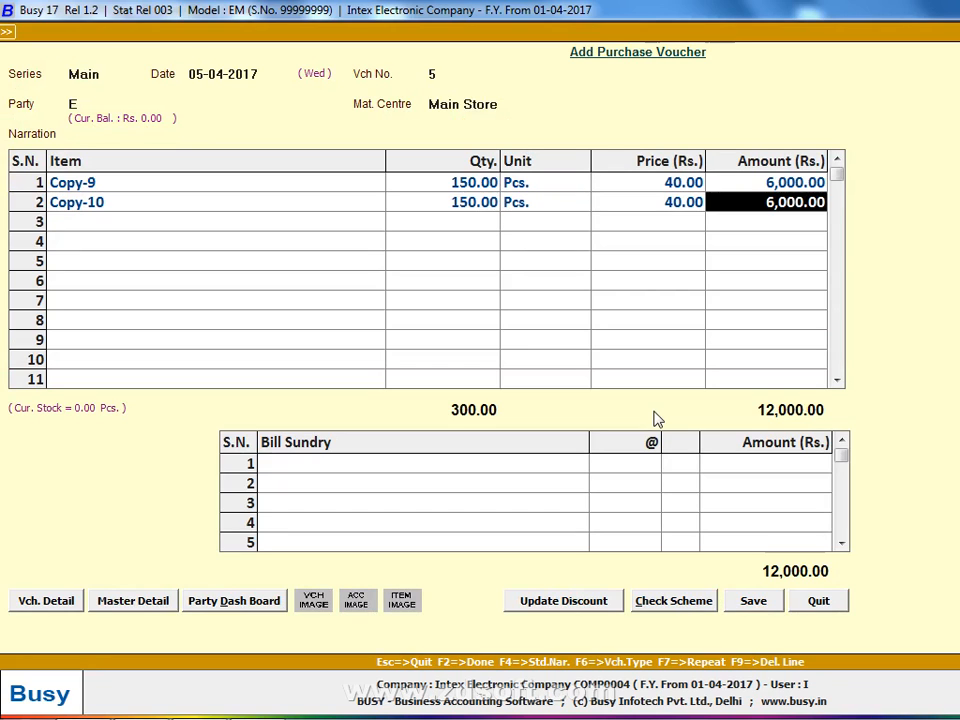
key(Return)
key(Return)
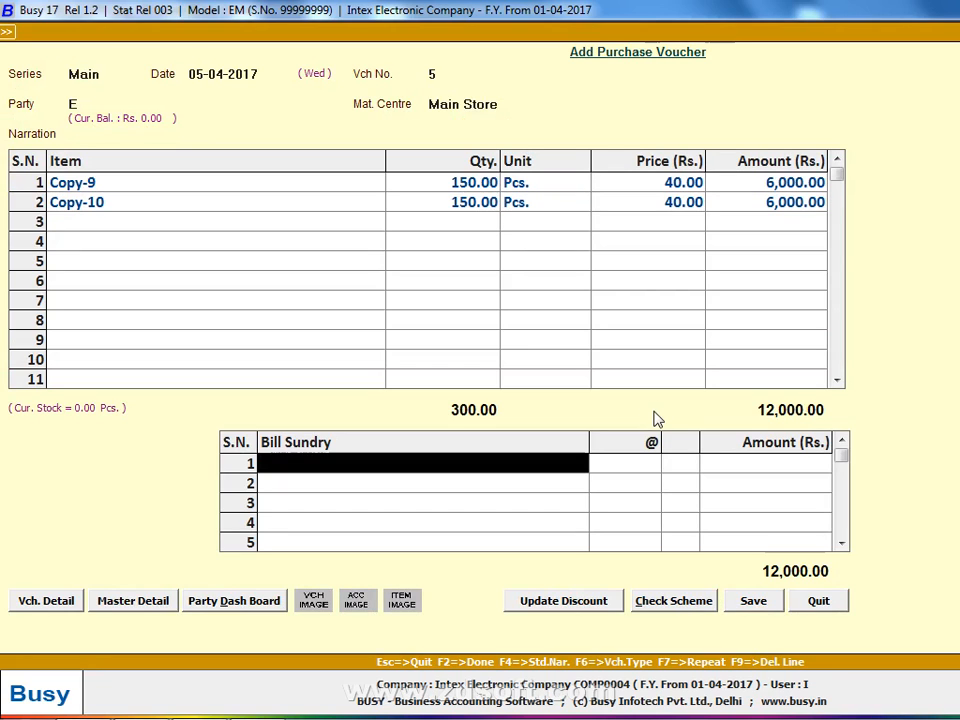
key(Return)
key(Return)
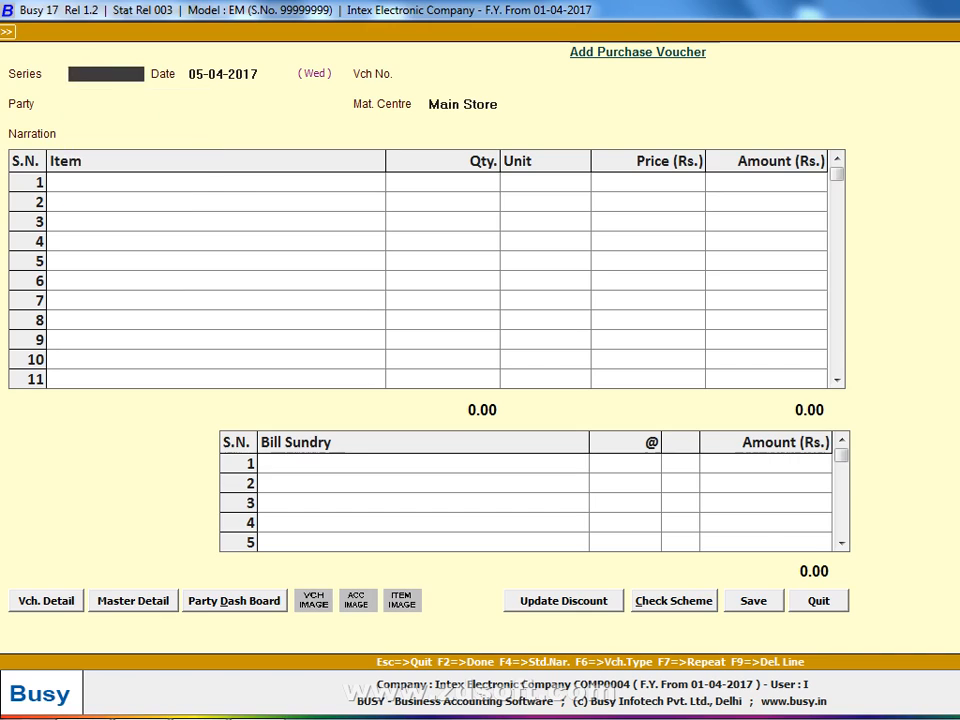
key(Escape)
- Open the purchase voucher list on screen for all series, with dates from 1-4
key(Down)
key(Down)
key(Return)
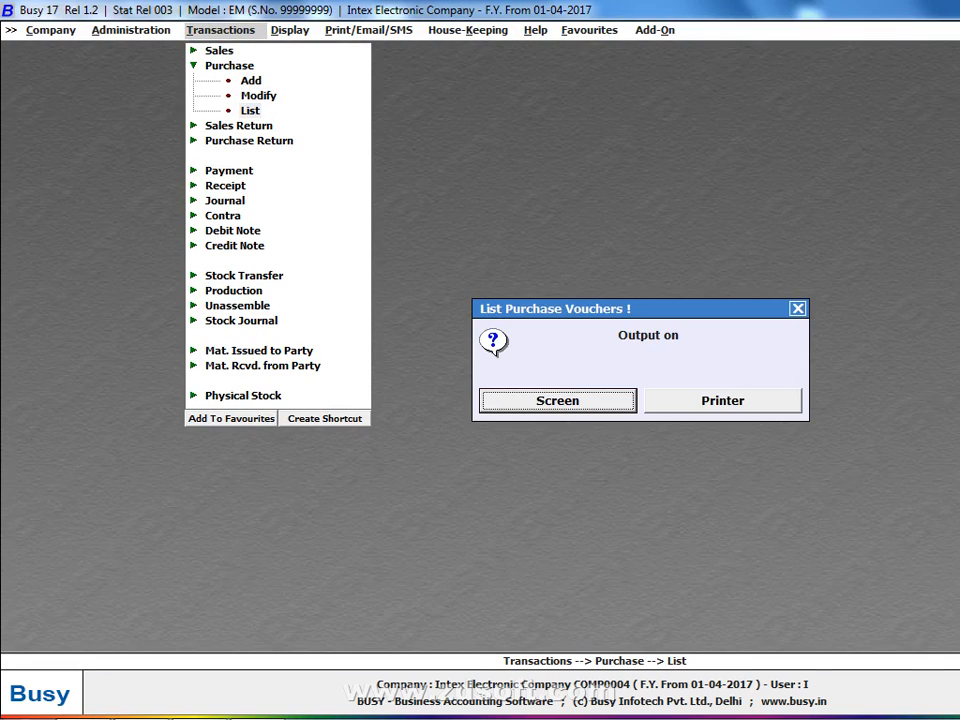
key(Return)
key(Return)
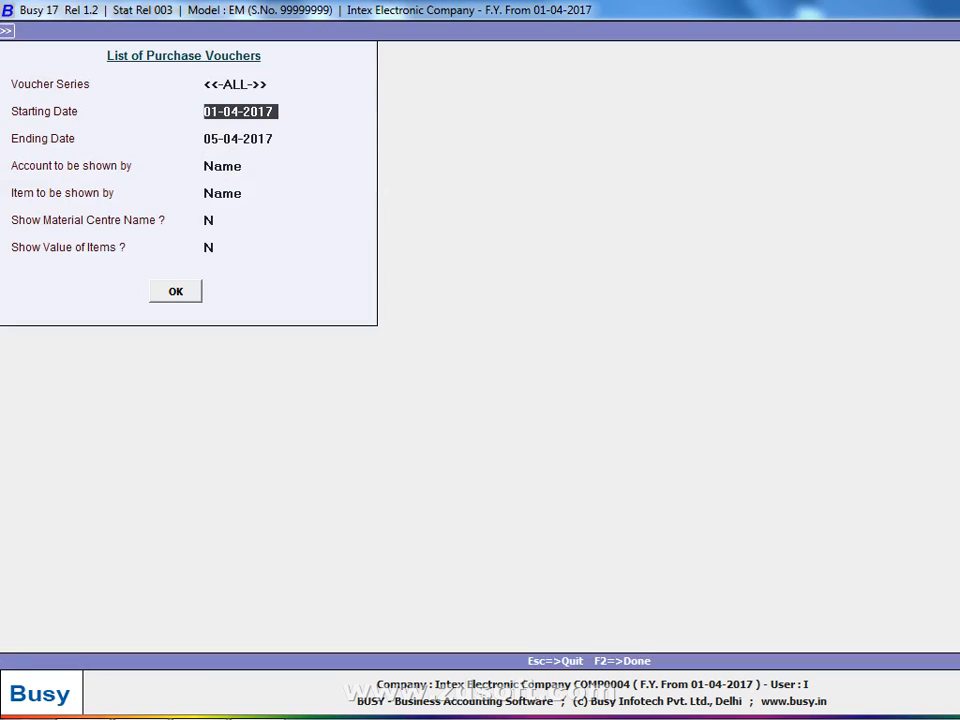
key(Return)
text(1-4)
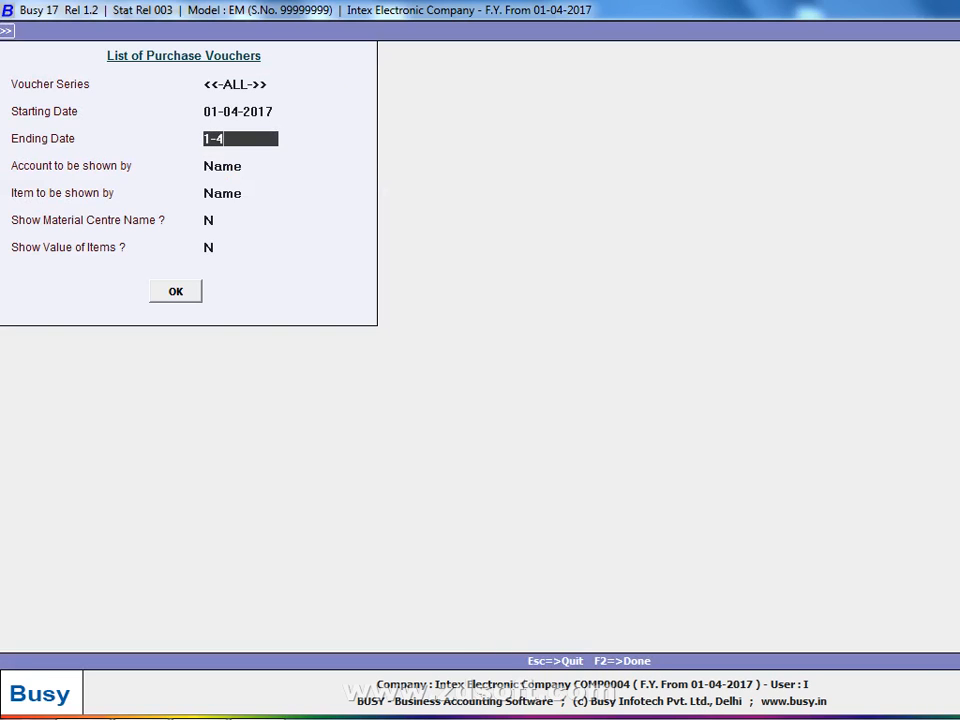
key(Return)
key(Return)
key(Return)
key(Return)
text(Y)
key(Return)
key(Return)
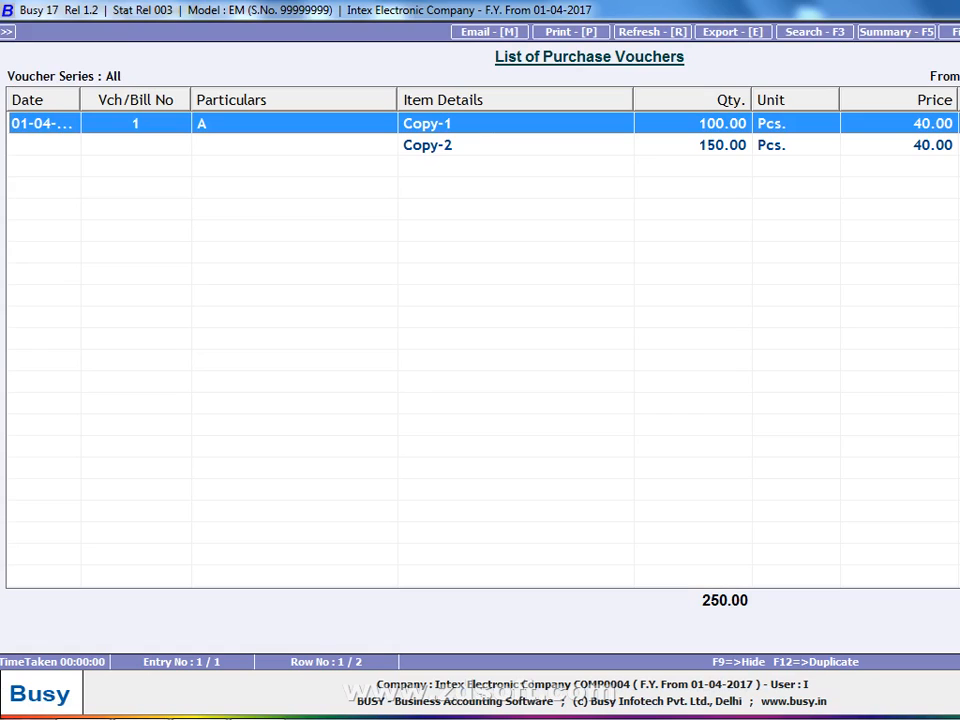
- Set account display to N, keep items by name, and view the register down to Copy-5
key(Escape)
key(Return)
key(Return)
key(Return)
key(Return)
key(Return)
key(Return)
text(N)
key(Return)
key(Escape)
key(Up)
key(Up)
key(Return)
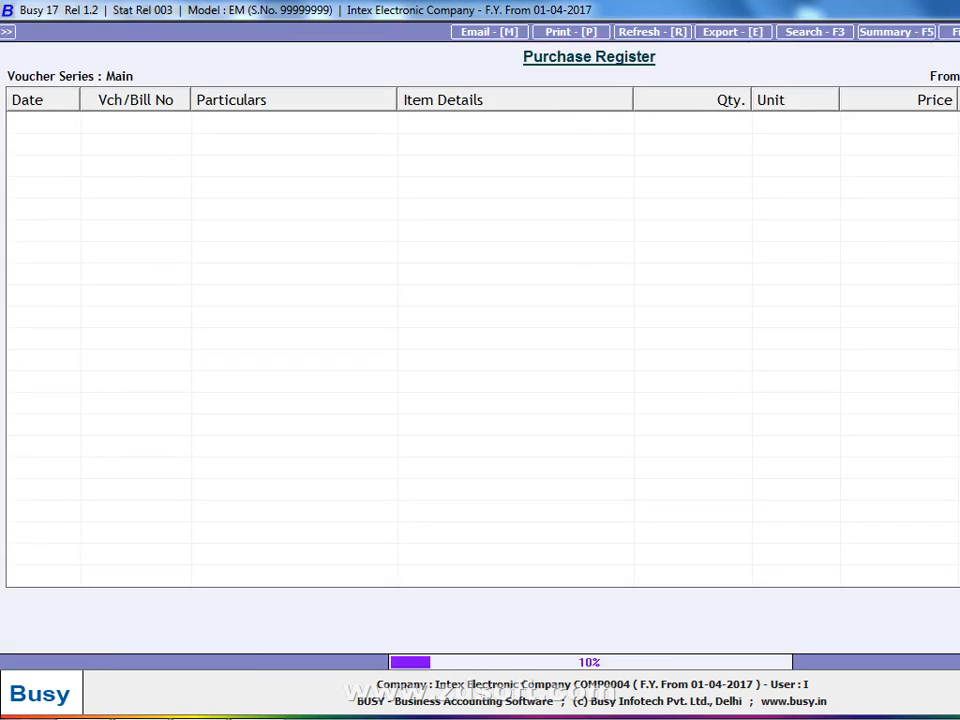
key(Down)
key(Down)
key(Down)
key(Down)
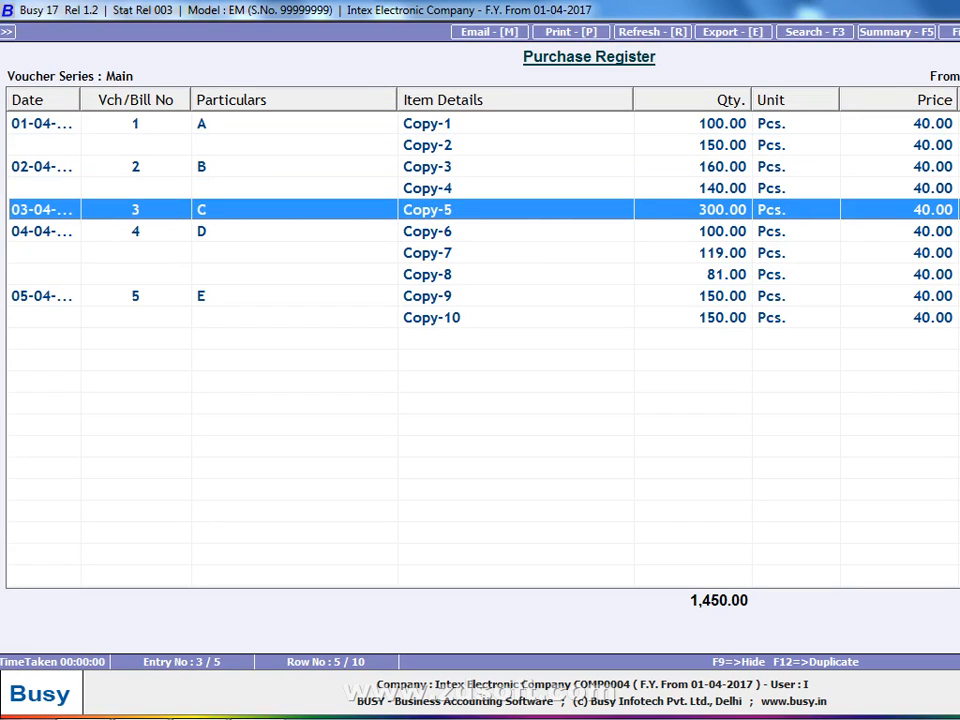
- Open the Copy-5 purchase voucher and view party C's account details
key(Return)
key(Return)
key(Return)
key(Return)
key(Return)
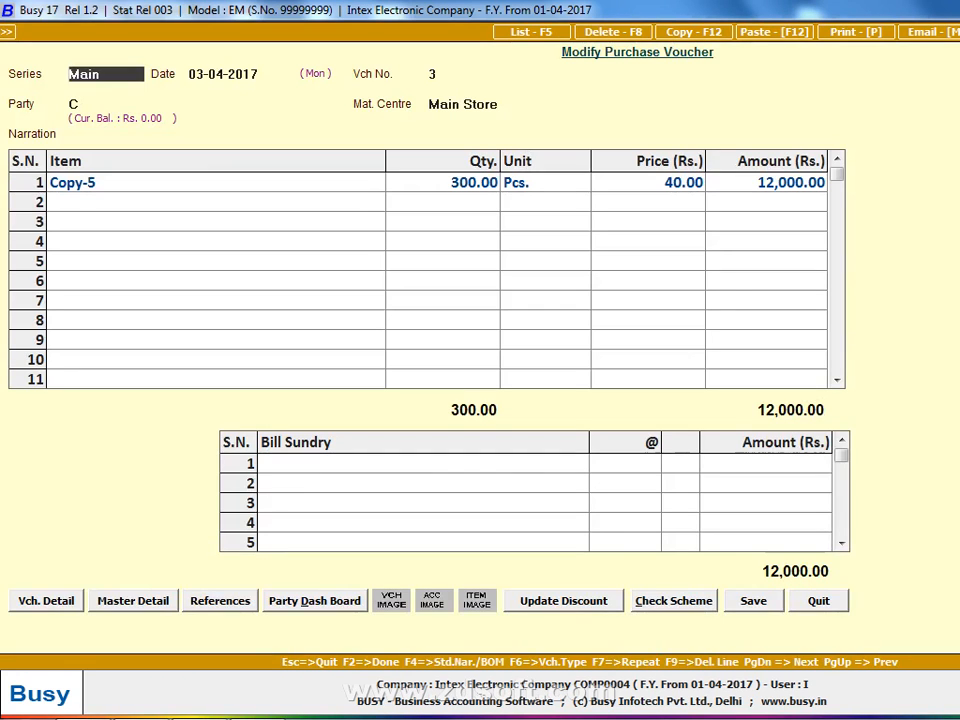
key(Return)
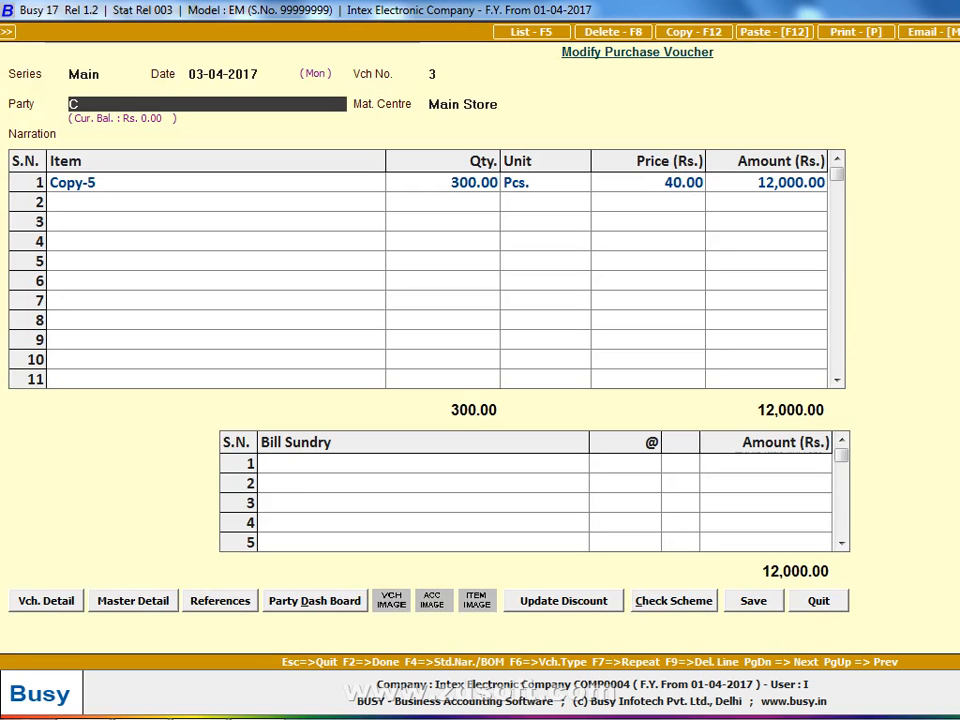
key(alt+m)
key(Escape)
key(Return)
key(Return)
- Pass the empty transport details, quit voucher 3 and the register, and show the Sales options
text(alt)
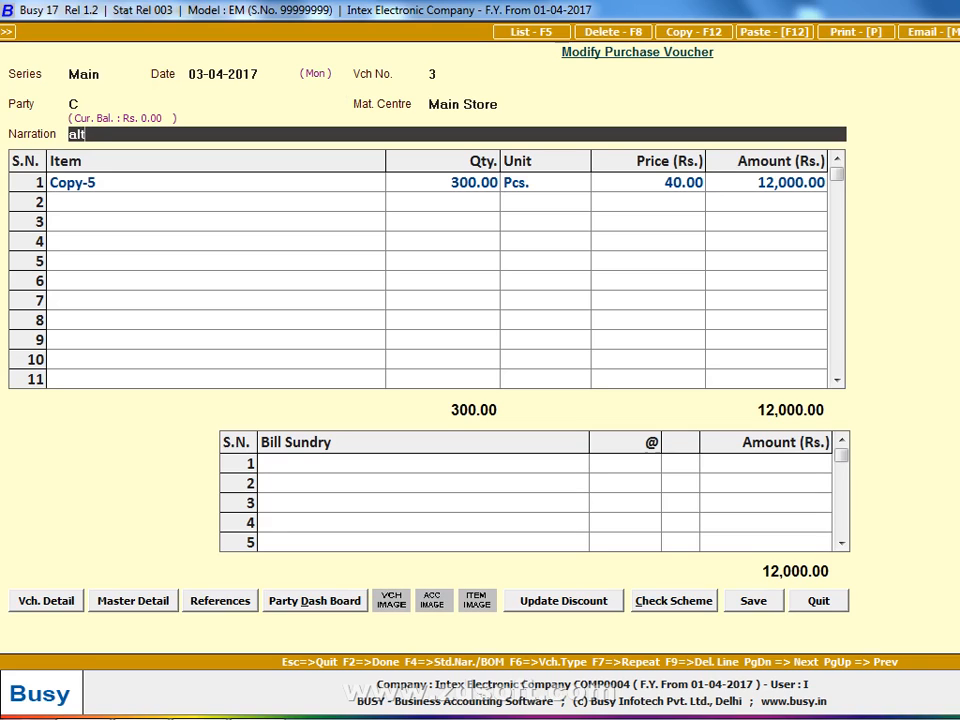
text(+m)
key(Return)
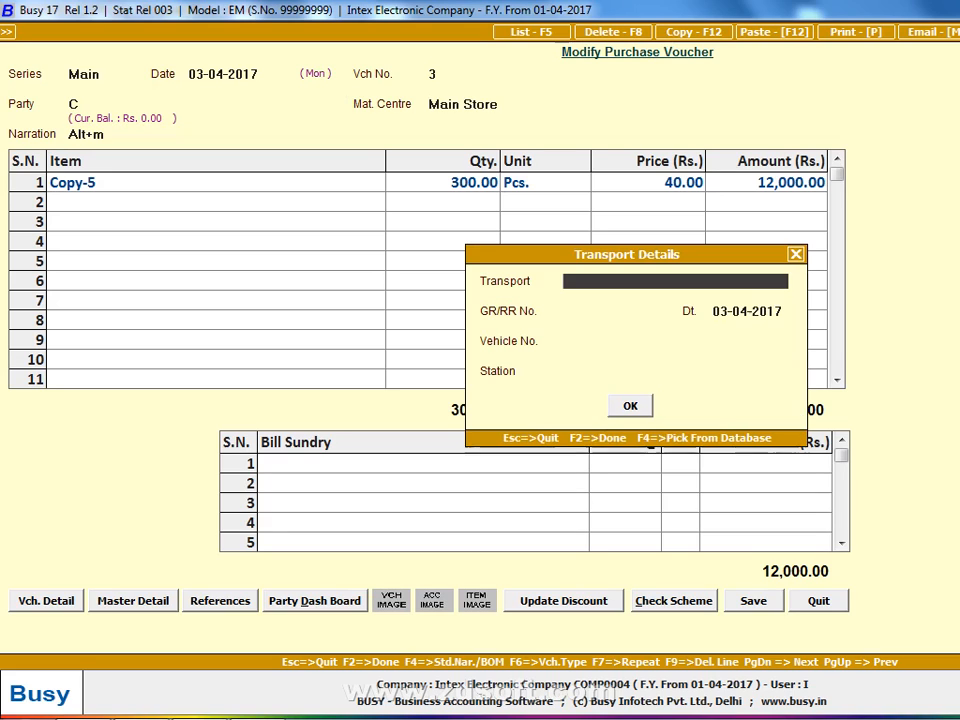
key(Return)
key(Return)
key(Return)
key(Return)
key(Return)
key(Escape)
key(Return)
key(Escape)
key(Escape)
key(Return)
key(Escape)
key(Up)
key(Return)
key(Return)
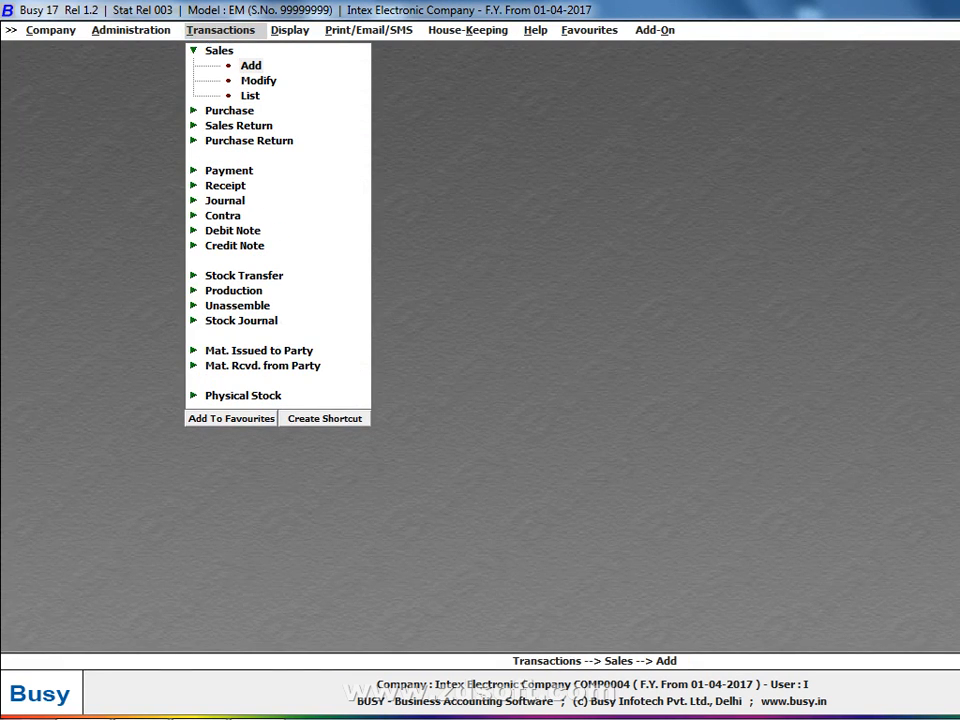
- Start a Main-series sales voucher, check the handwritten sales notes, and date it 10-04-2017
key(Return)
key(alt+Tab)
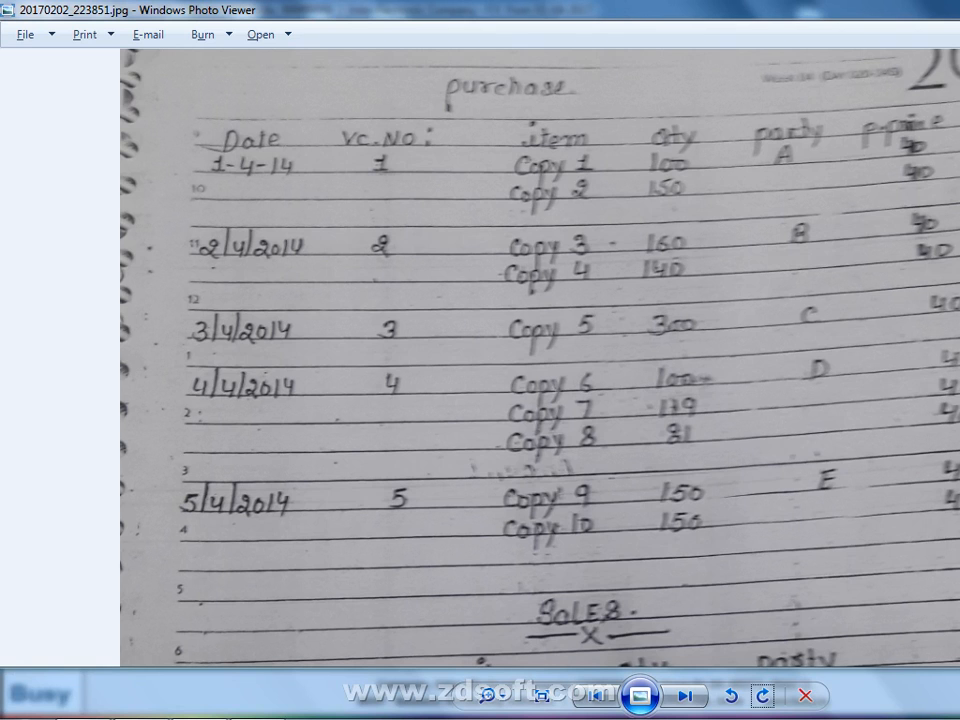
drag(956, 617, 958, 37)
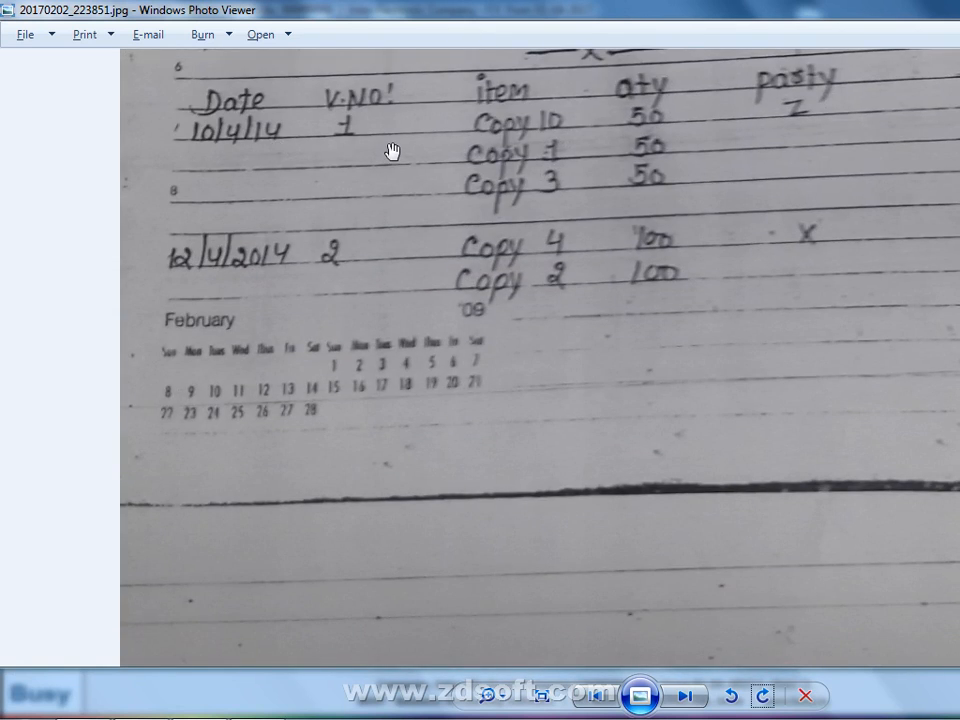
key(alt+Tab)
text(10)
key(Return)
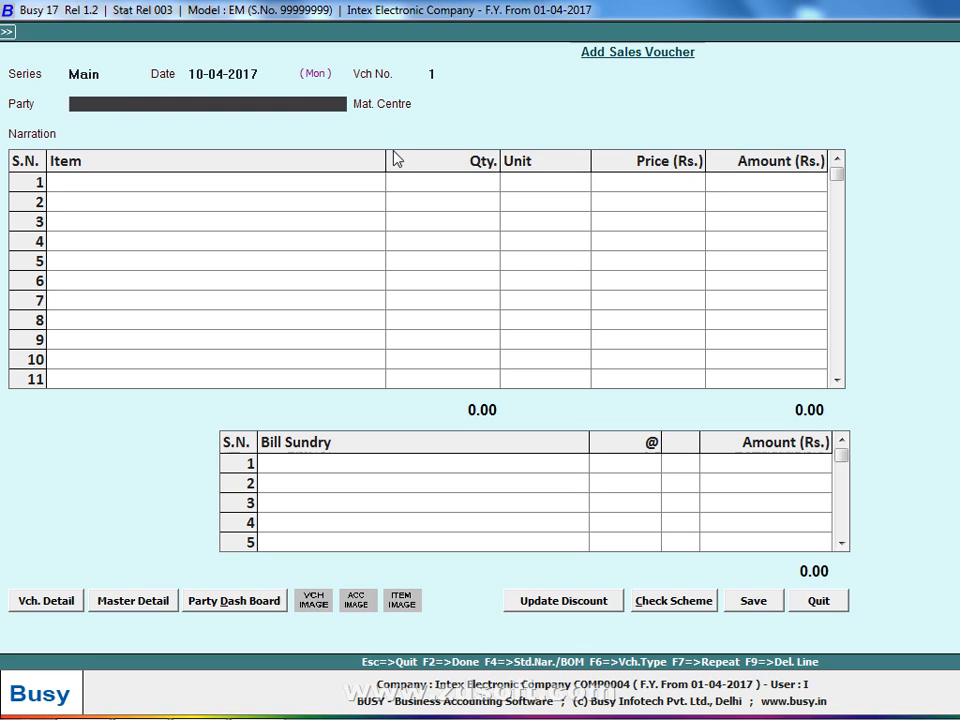
- Create new party account Z under Sundry Debtors
key(space)
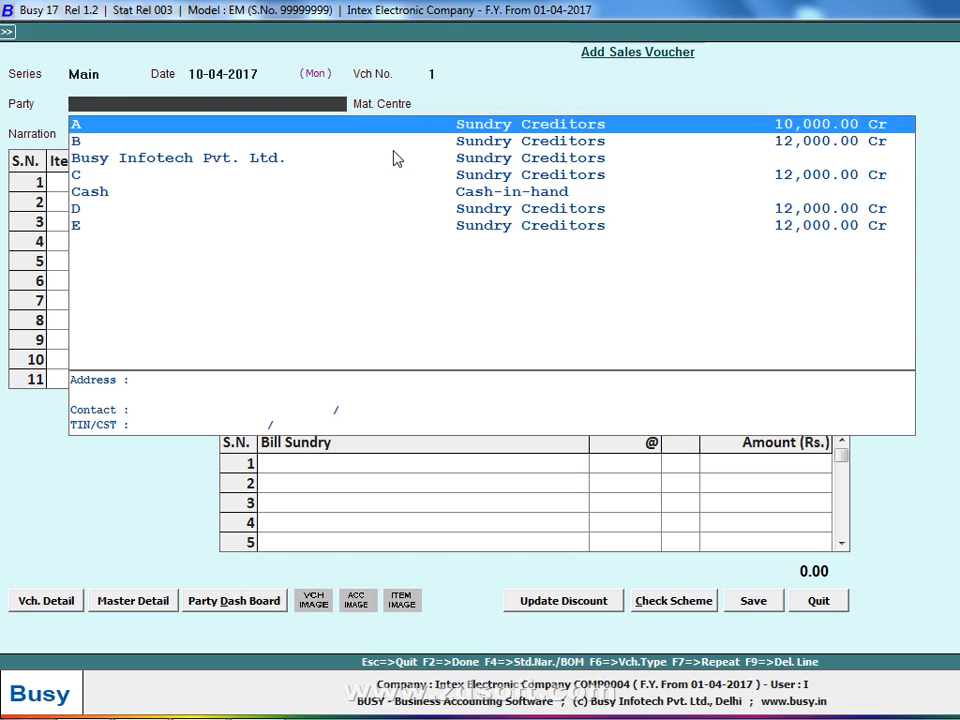
key(F3)
text(Z)
key(Return)
key(Return)
text(s)
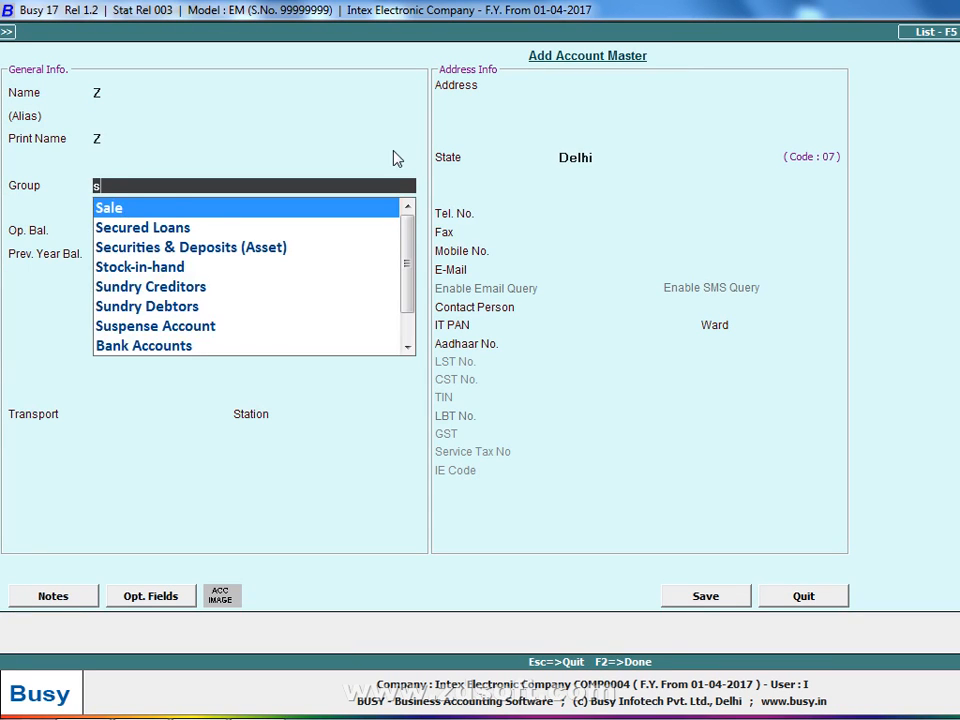
text(un)
key(Down)
key(Return)
key(Return)
key(Return)
key(Return)
key(Return)
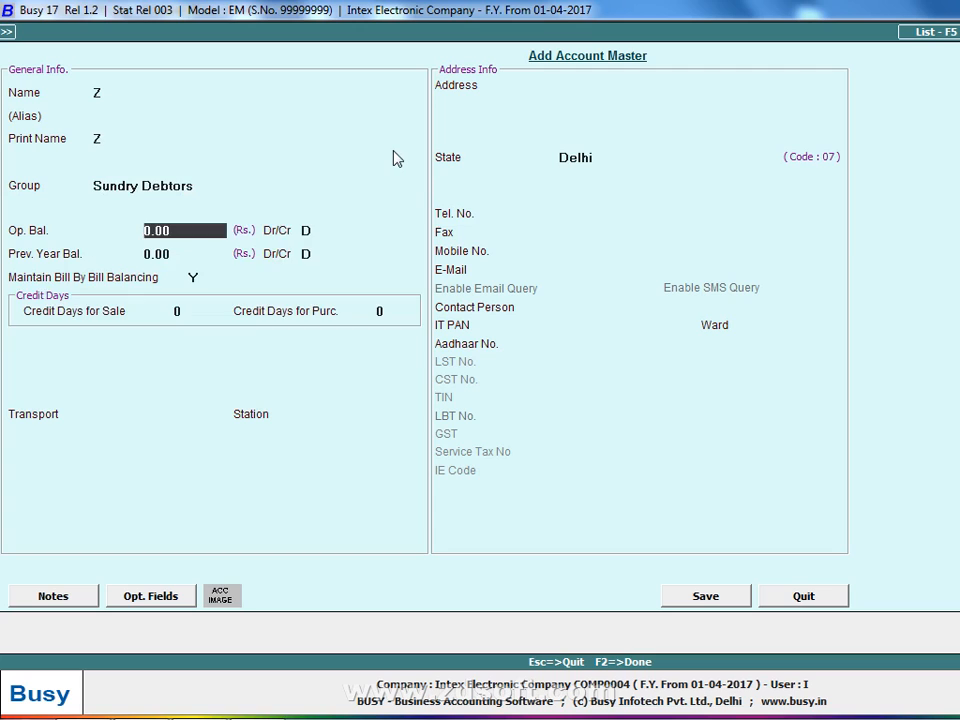
text(N)
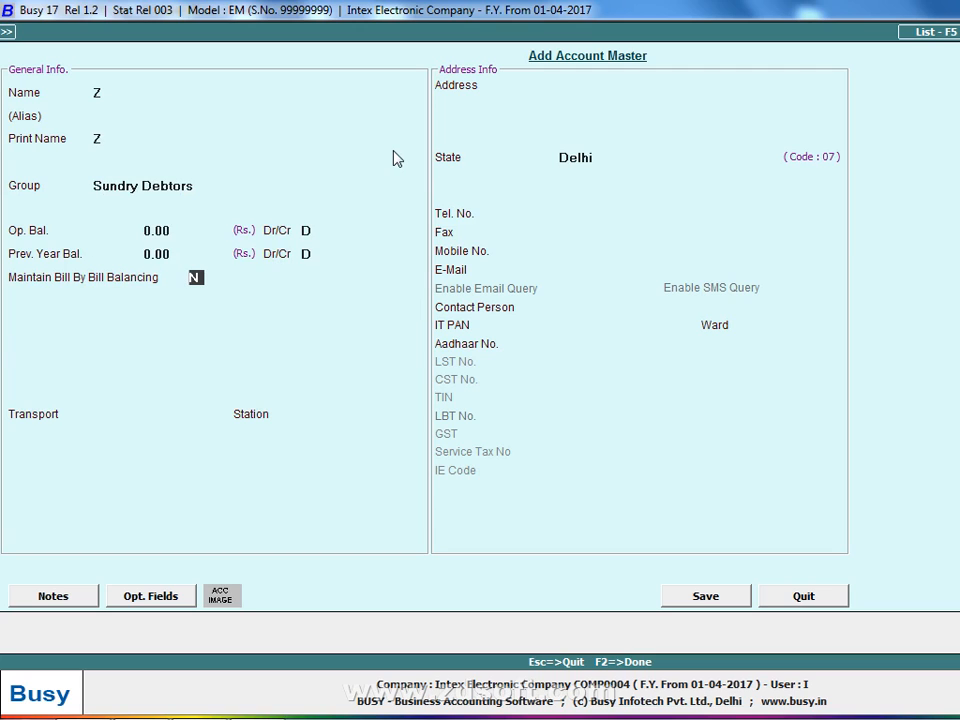
key(Return)
key(Return)
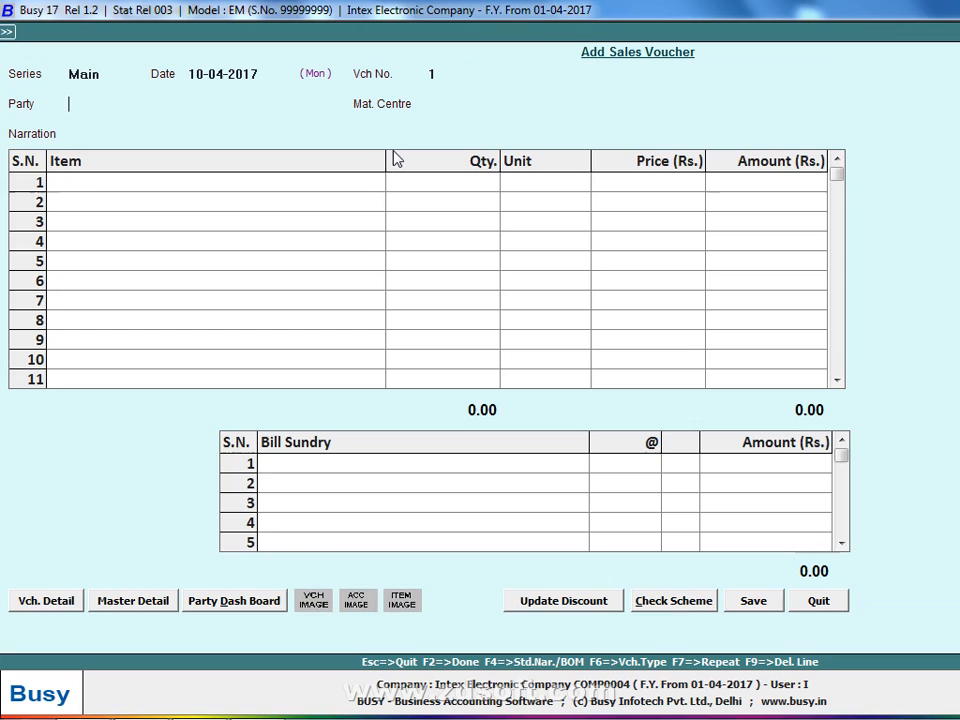
key(Return)
key(Return)
key(Return)
key(Return)
key(Return)
key(Return)
- Add Copy-10, Copy-1 and Copy-3 at quantity 50 each and save the 7,500.00 voucher
key(alt+Tab)
key(alt+Tab)
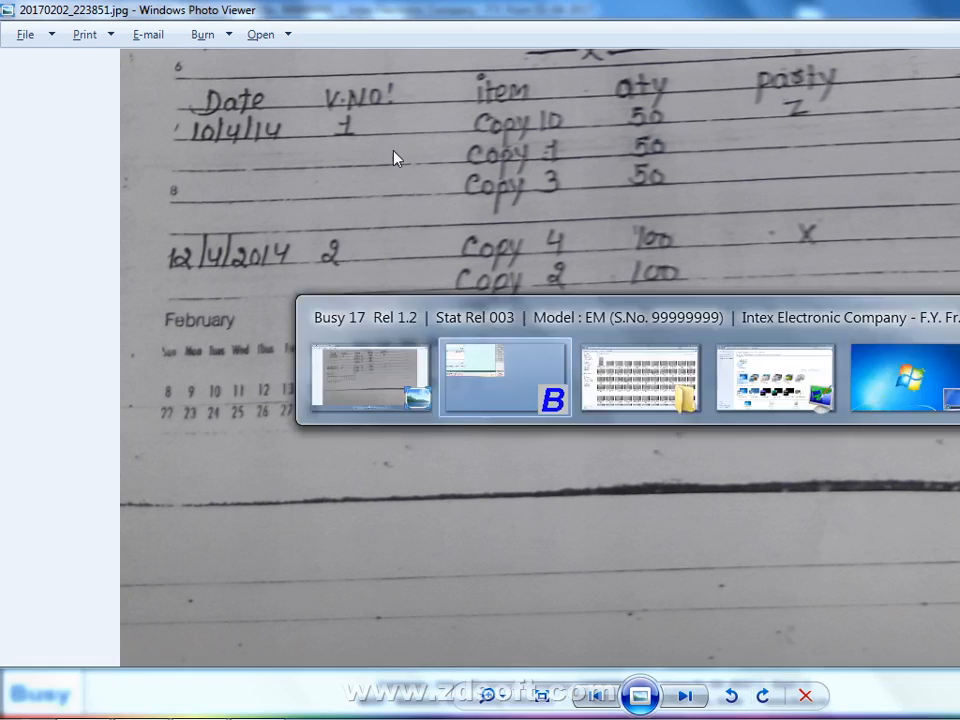
key(Return)
text(50)
key(Return)
key(Return)
key(Return)
key(Return)
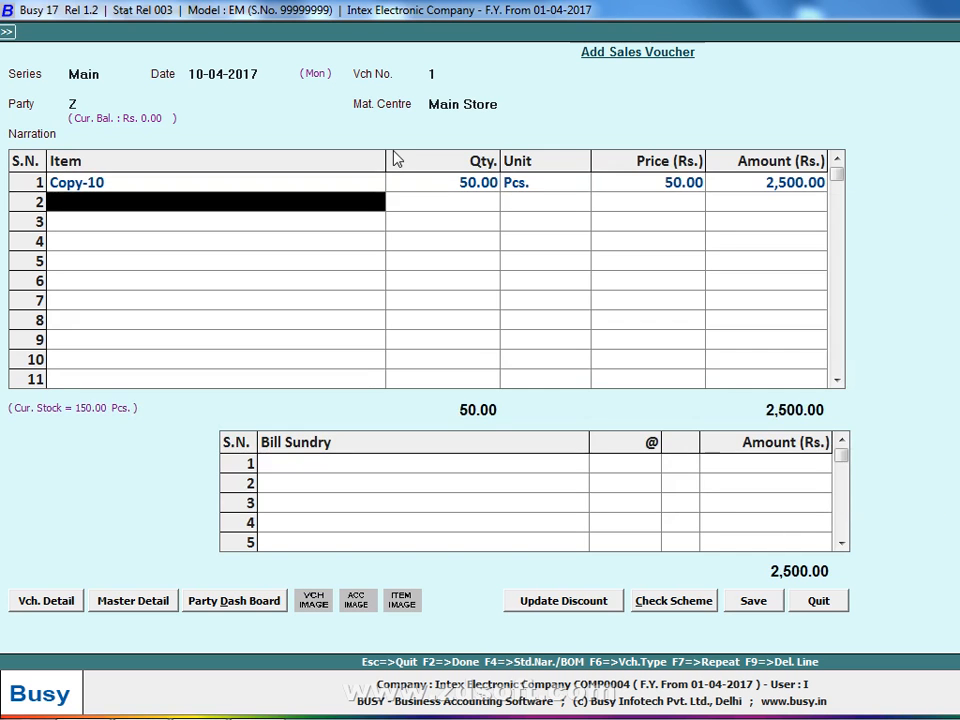
key(alt+Tab)
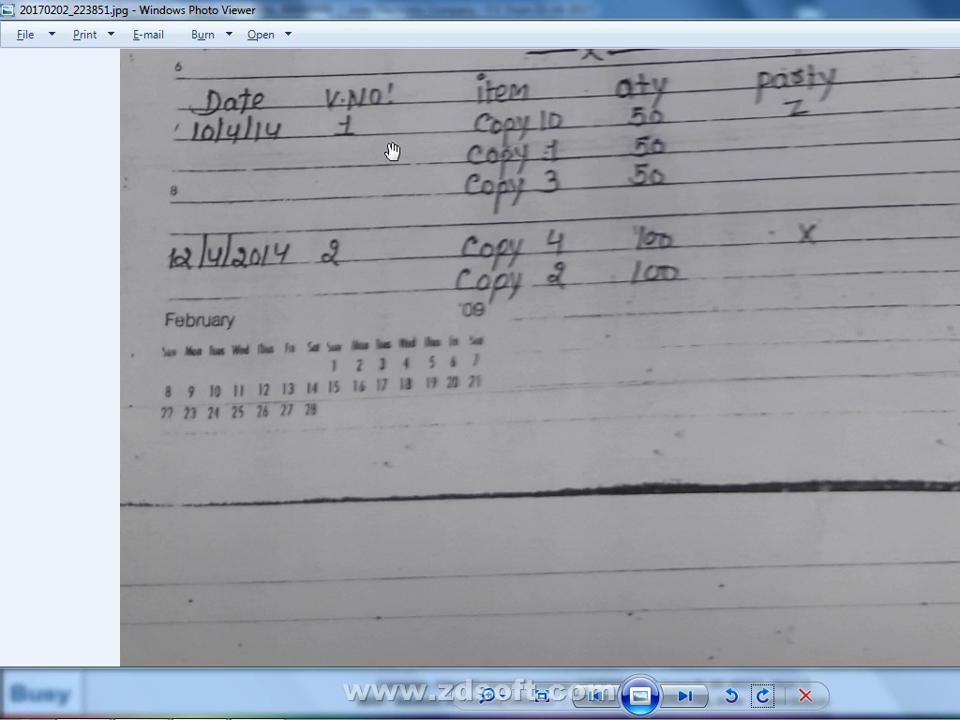
key(alt+Tab)
text(1)
key(Return)
key(alt+Tab)
key(alt+Tab)
text(50)
key(Return)
key(Return)
key(Return)
key(Return)
text(3)
key(Return)
text(50)
key(Return)
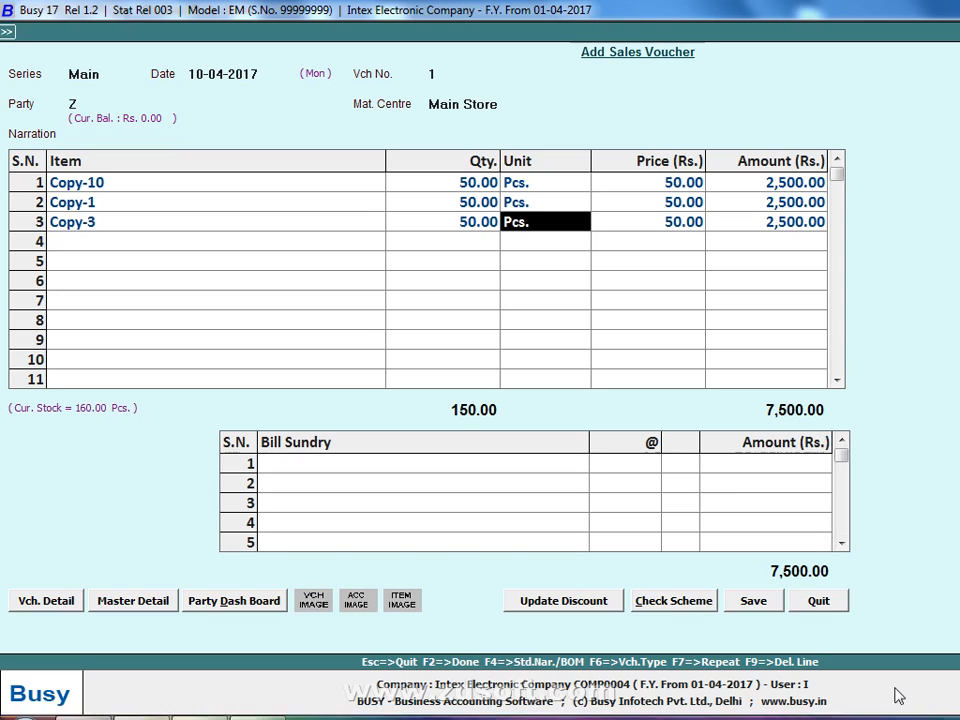
click(772, 606)
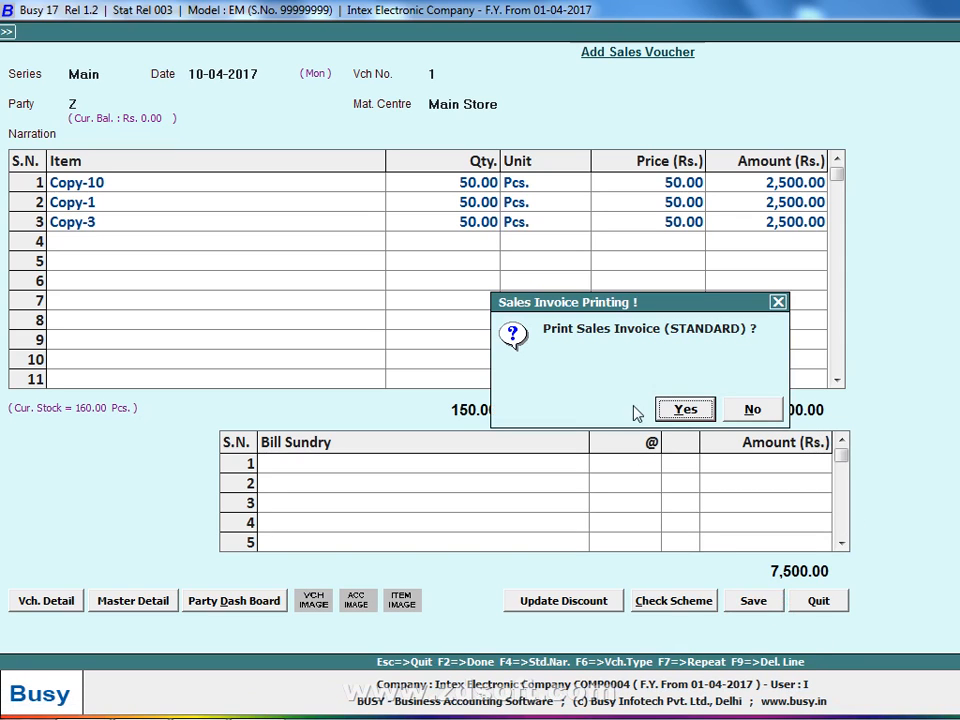
- Preview sales invoice 1 in STANDARD format, saving its configuration, and check the 7,500.00 total
click(671, 411)
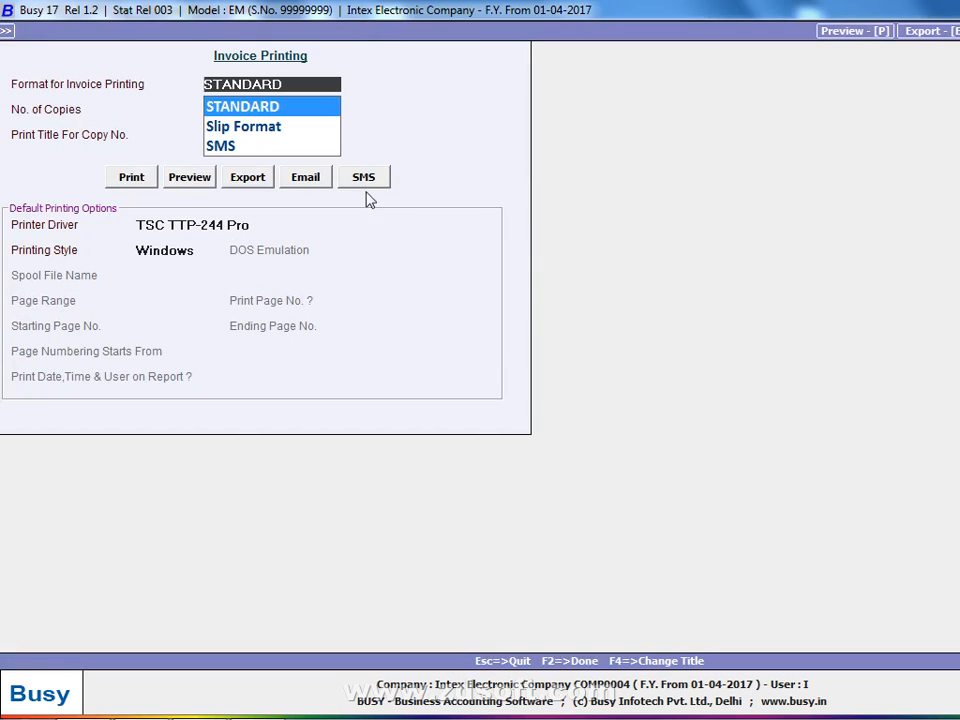
click(209, 180)
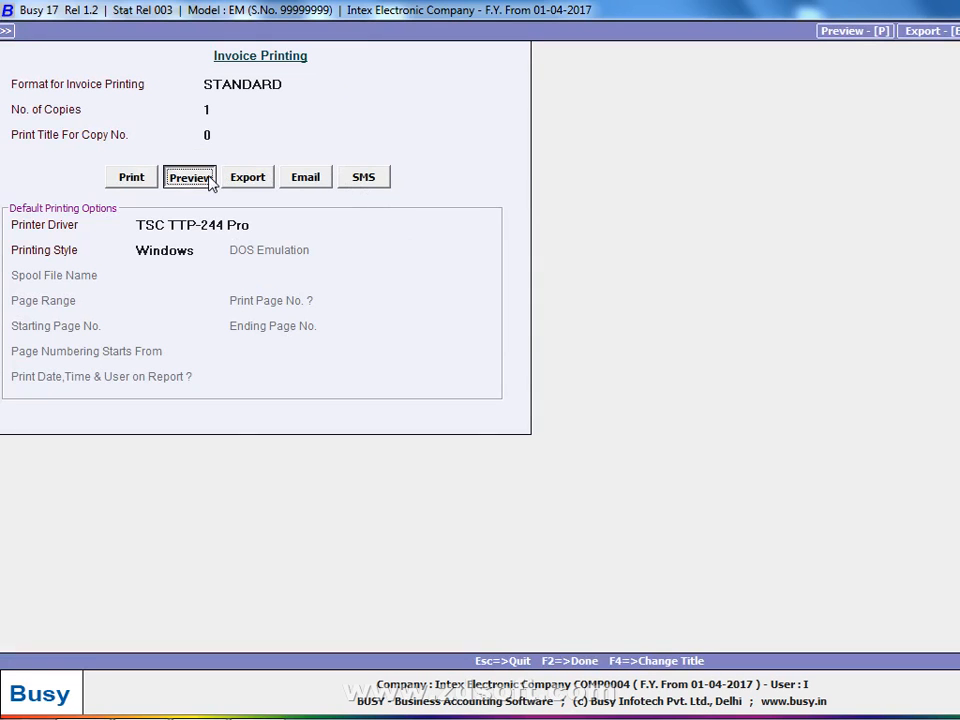
key(Return)
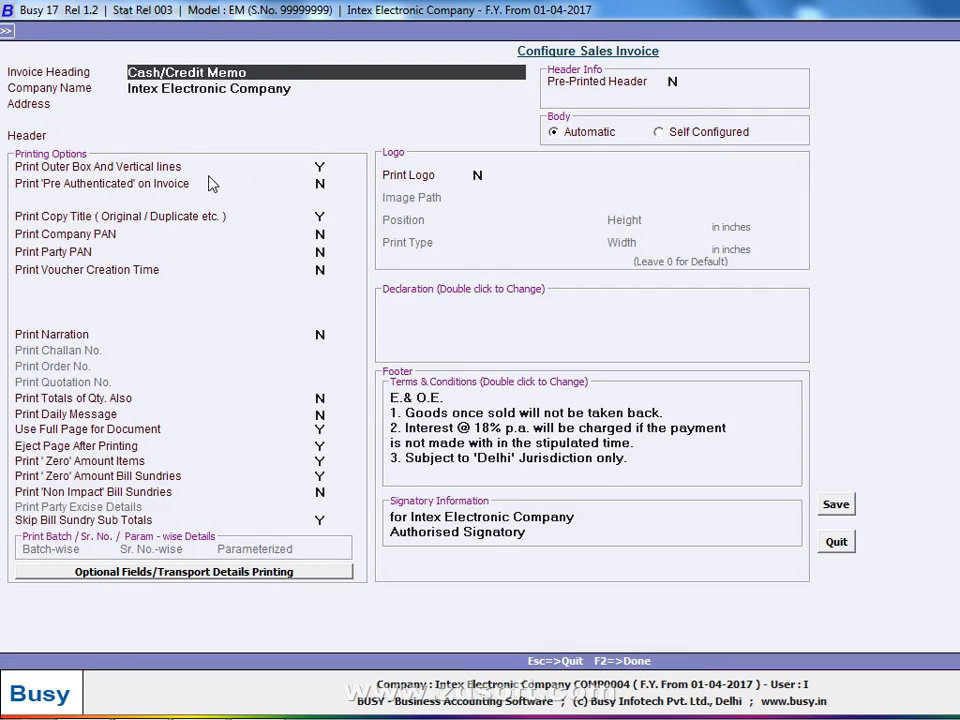
key(F2)
key(Return)
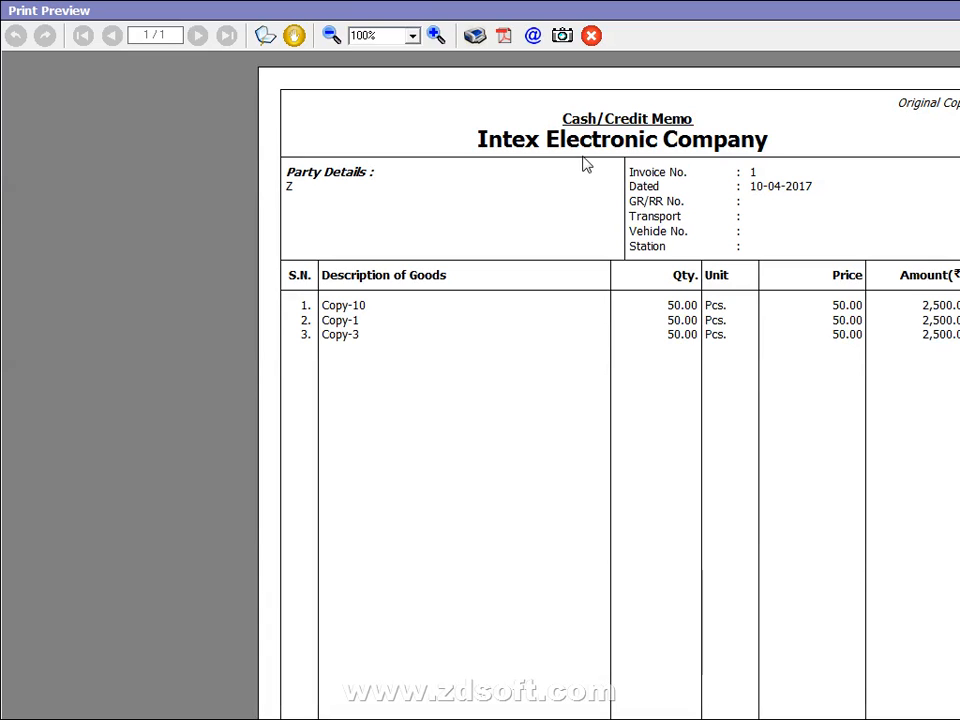
scroll(898, 700, down, 5)
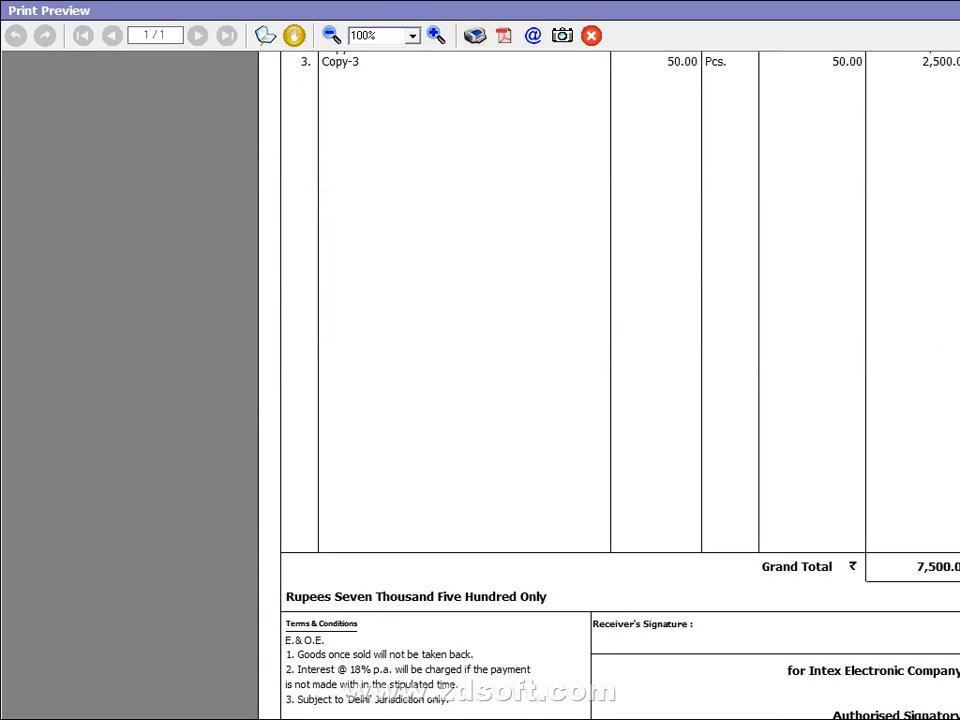
key(Escape)
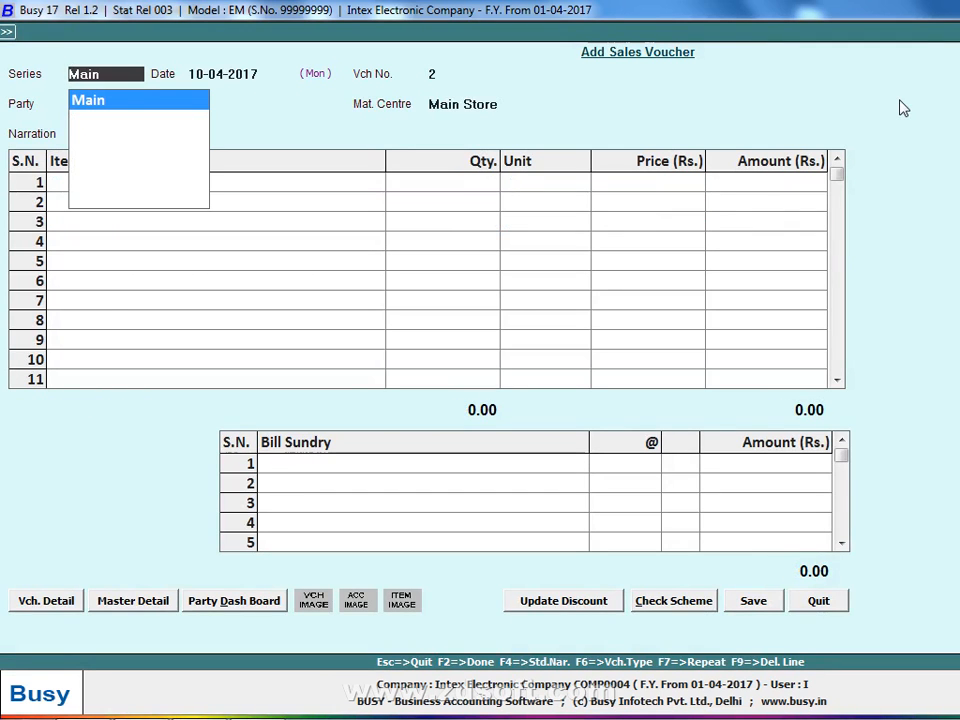
- Start sales voucher 2 in the Main series dated 11-04-2017
key(Return)
text(11)
key(Return)
key(alt+Tab)
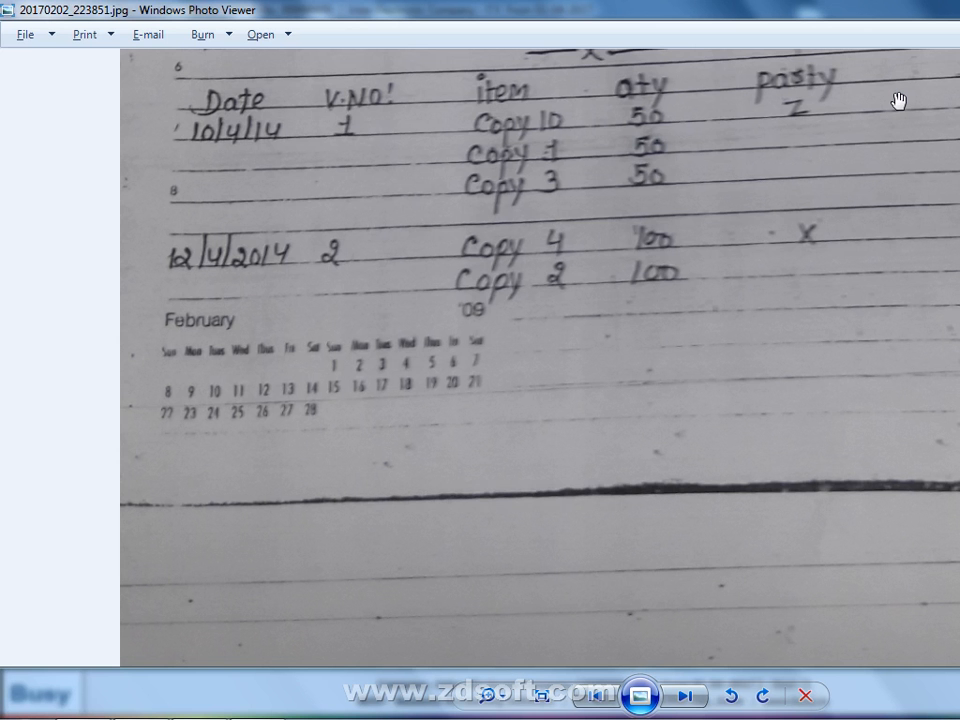
key(alt+Tab)
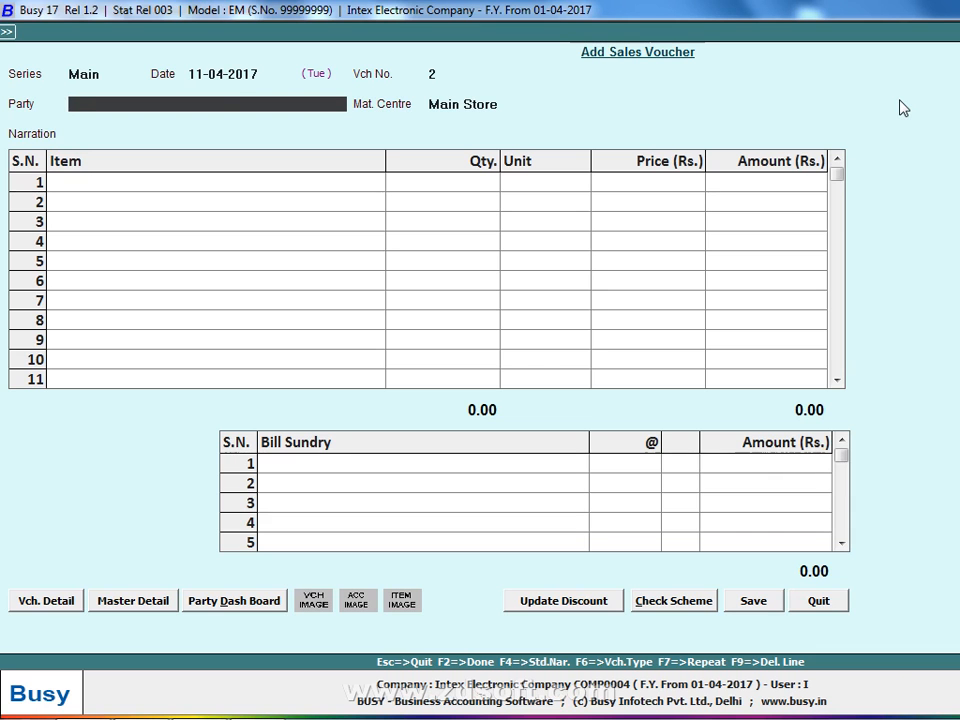
- Create new party account X under Sundry Debtors with no balances
key(F3)
text(X)
key(Return)
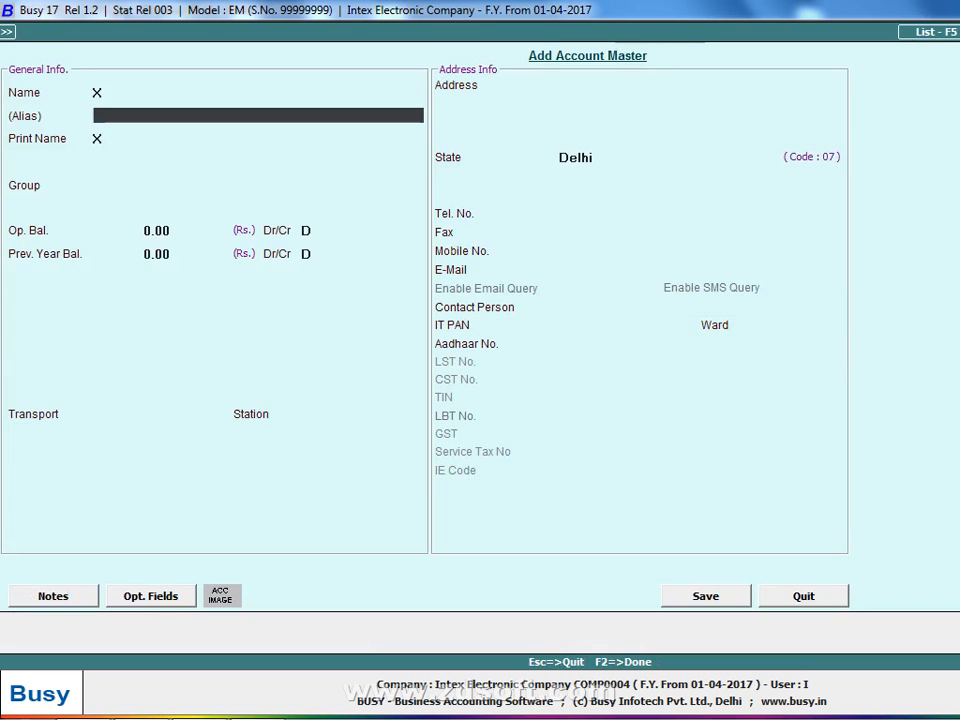
key(Return)
key(Return)
text(sn)
key(Down)
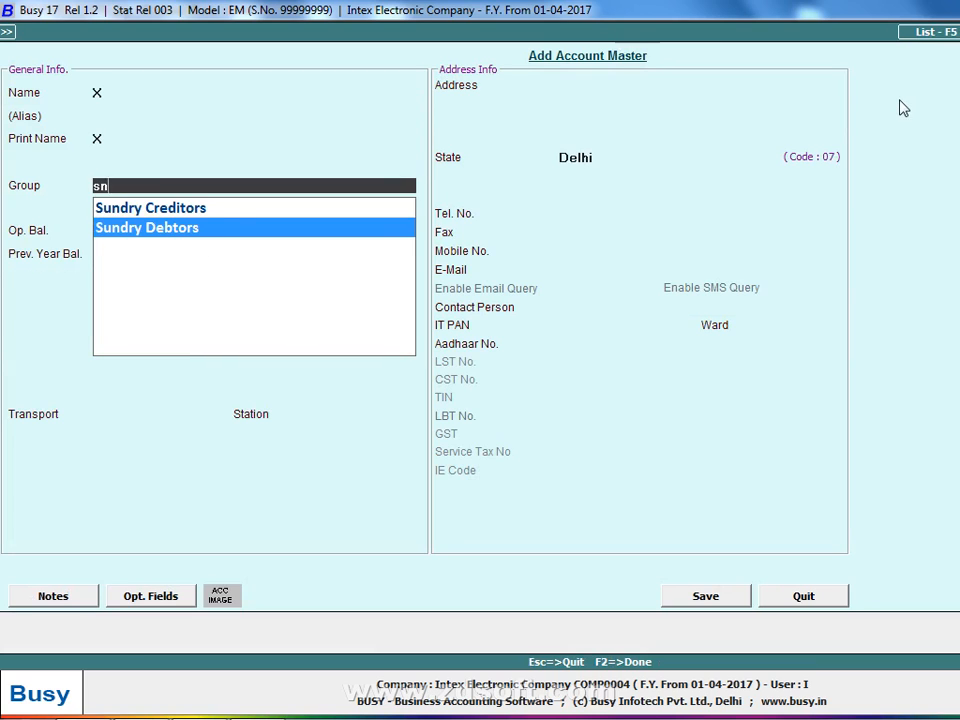
key(Return)
key(Return)
key(Return)
key(n)
key(Return)
key(Return)
key(Return)
key(Return)
key(Return)
key(Return)
key(Return)
key(Return)
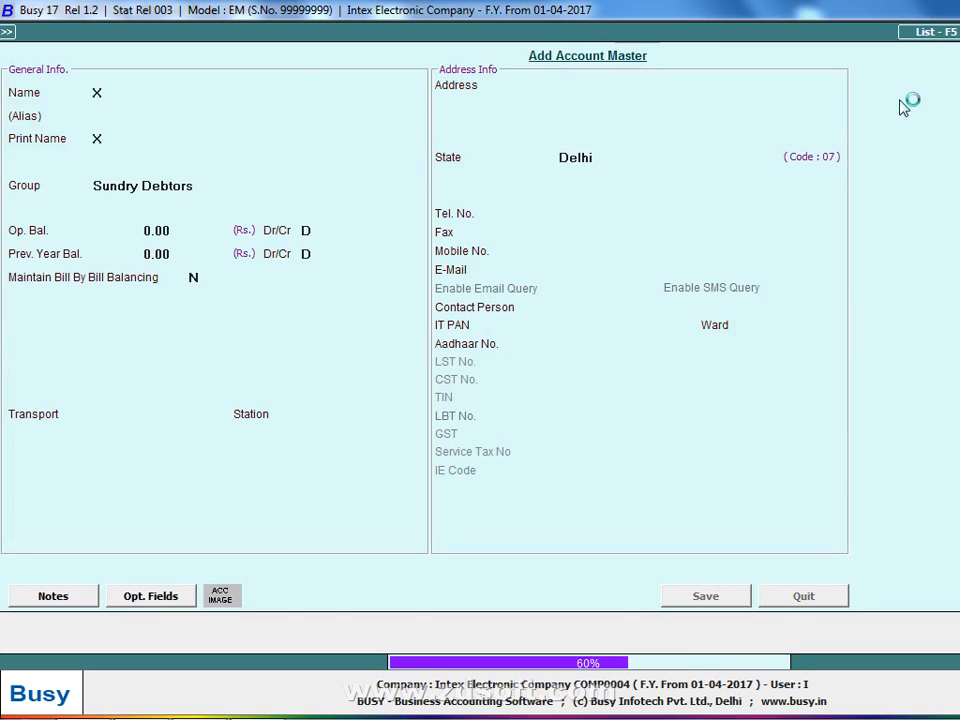
- Add 100 each of Copy-4 and Copy-2, then save without printing the invoice
key(Return)
key(Return)
key(Return)
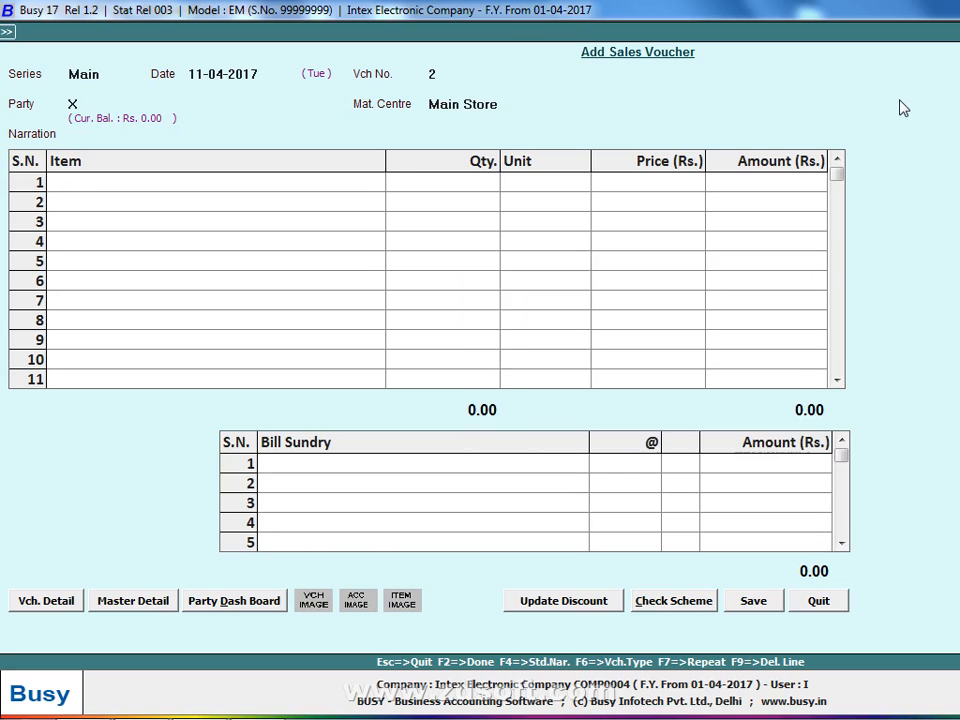
key(alt+Tab)
key(alt+Tab)
key(Return)
key(Return)
key(alt+Tab)
key(alt+Tab)
text(100)
key(Return)
key(Return)
key(Return)
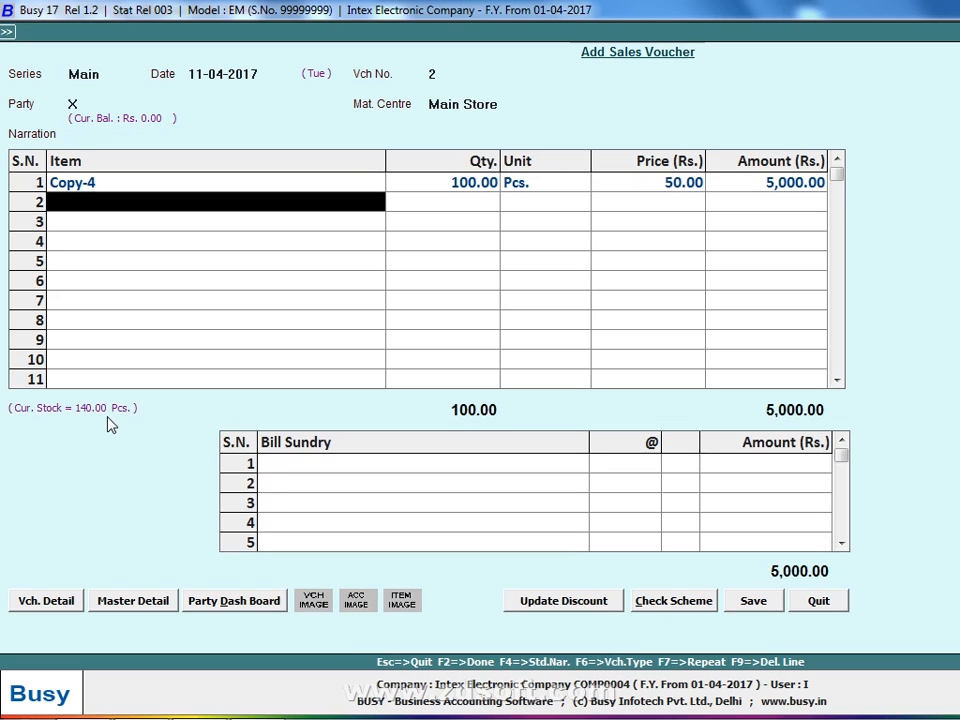
key(Return)
key(Return)
text(100)
key(Return)
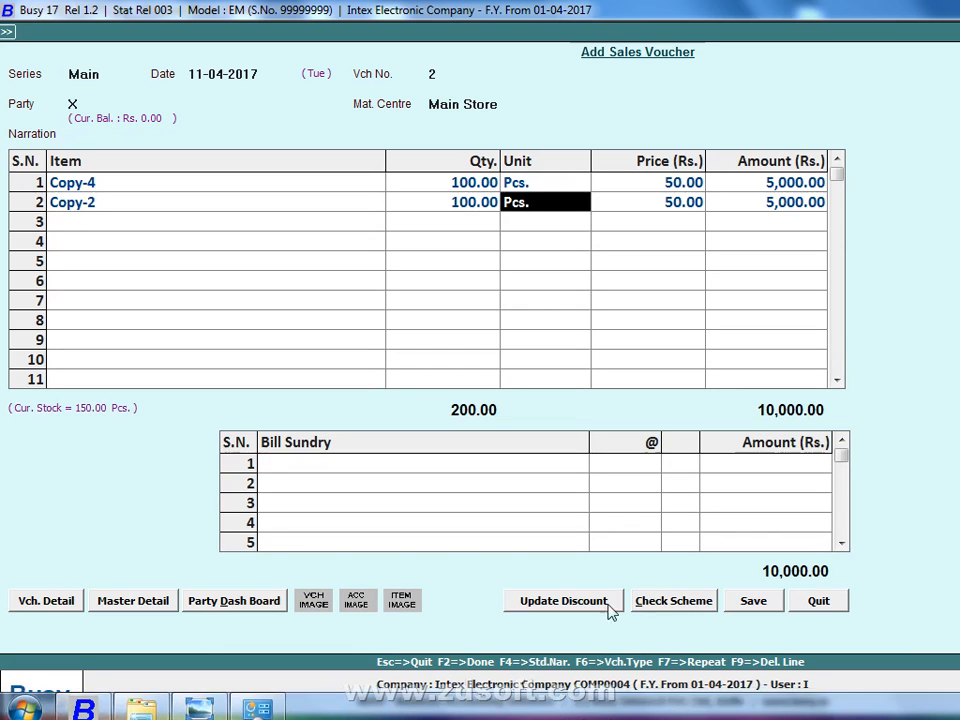
click(746, 601)
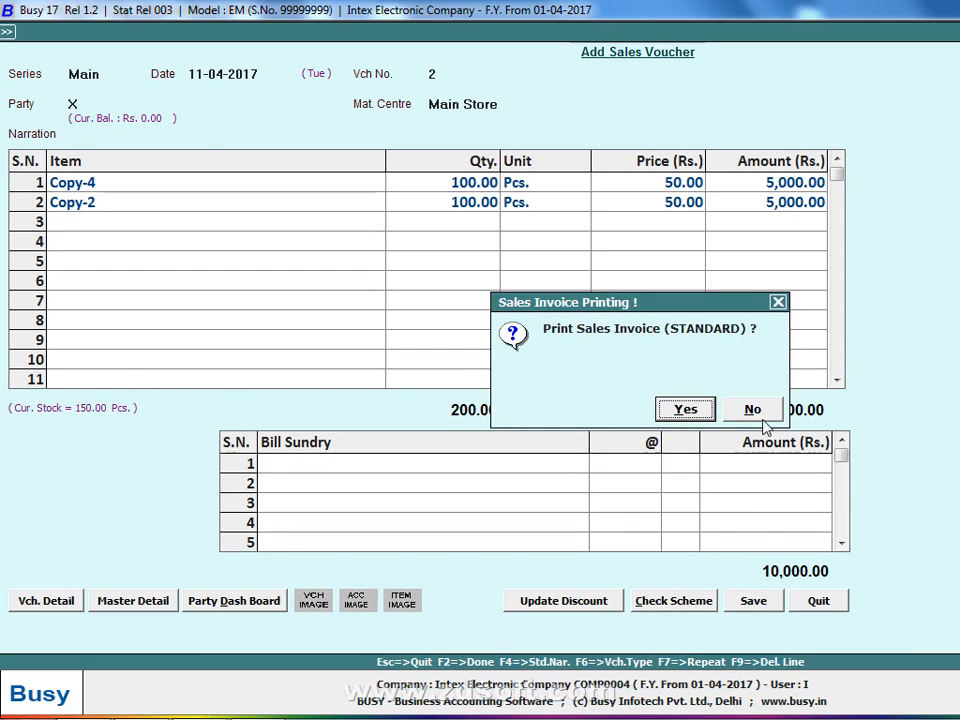
click(764, 414)
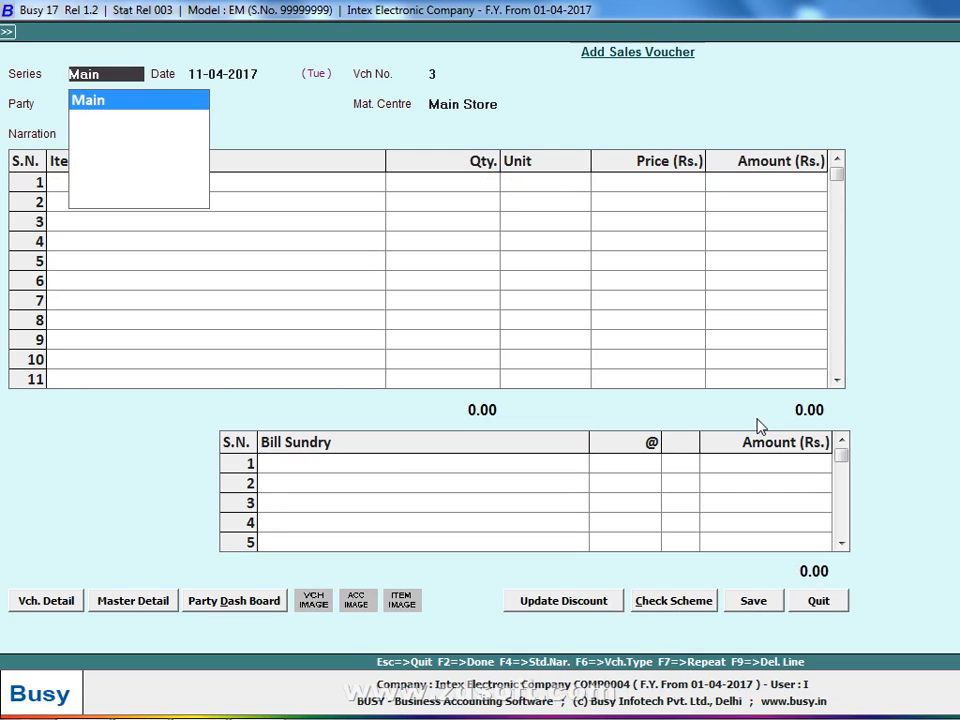
- View the list of sales vouchers under Transactions > Sales > List
key(Escape)
key(Escape)
key(Escape)
key(Escape)
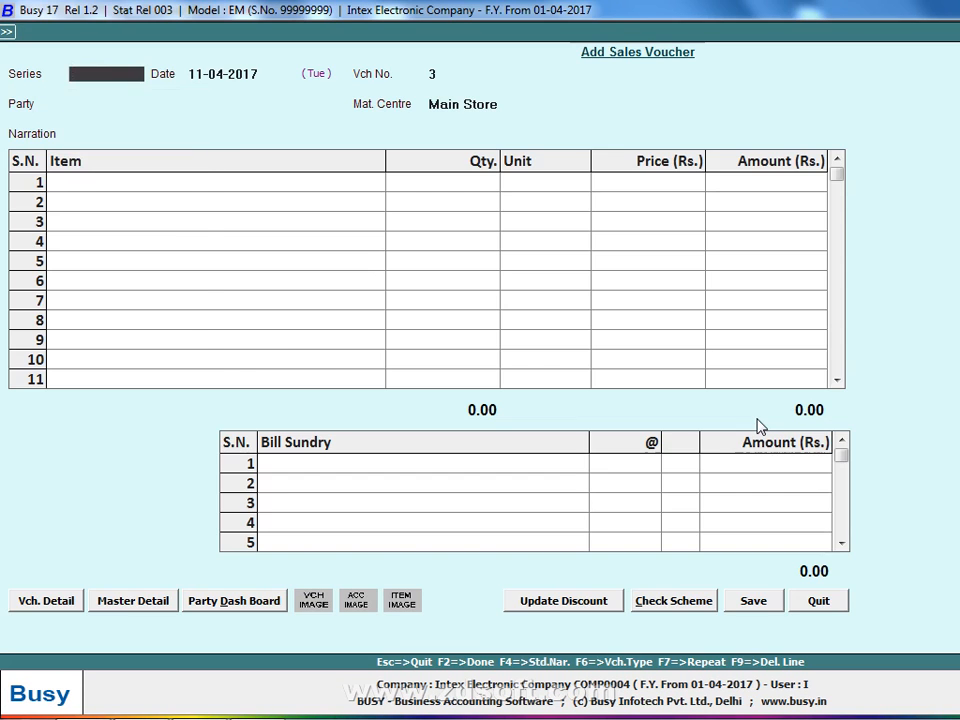
key(Return)
key(Escape)
key(Return)
key(Down)
key(Down)
key(Return)
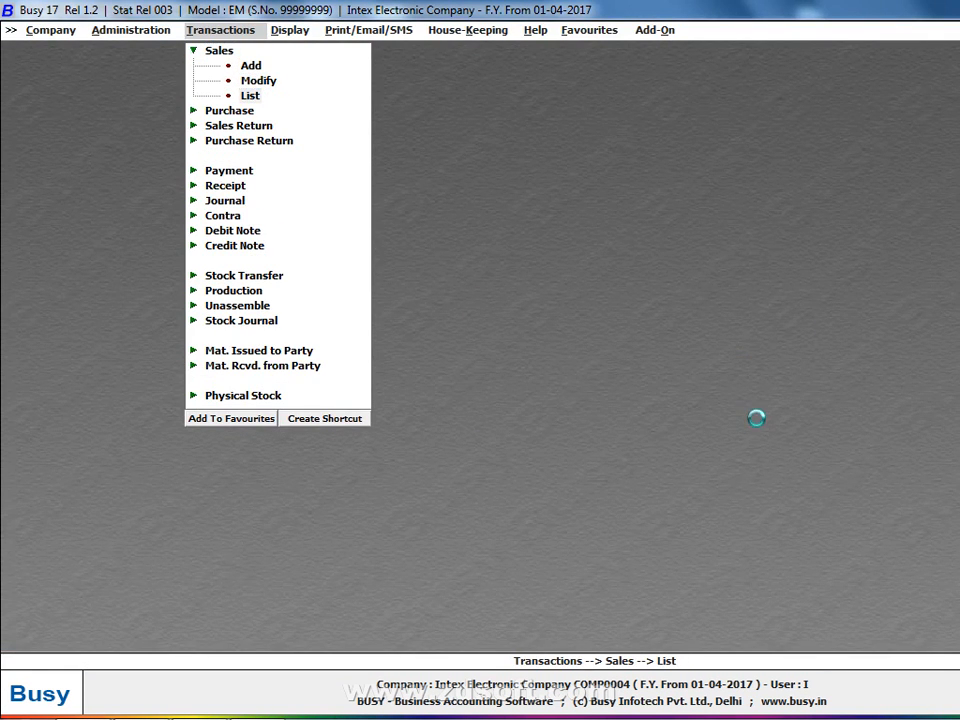
key(Return)
key(Return)
key(Return)
key(Return)
key(Return)
key(Return)
key(Return)
key(Return)
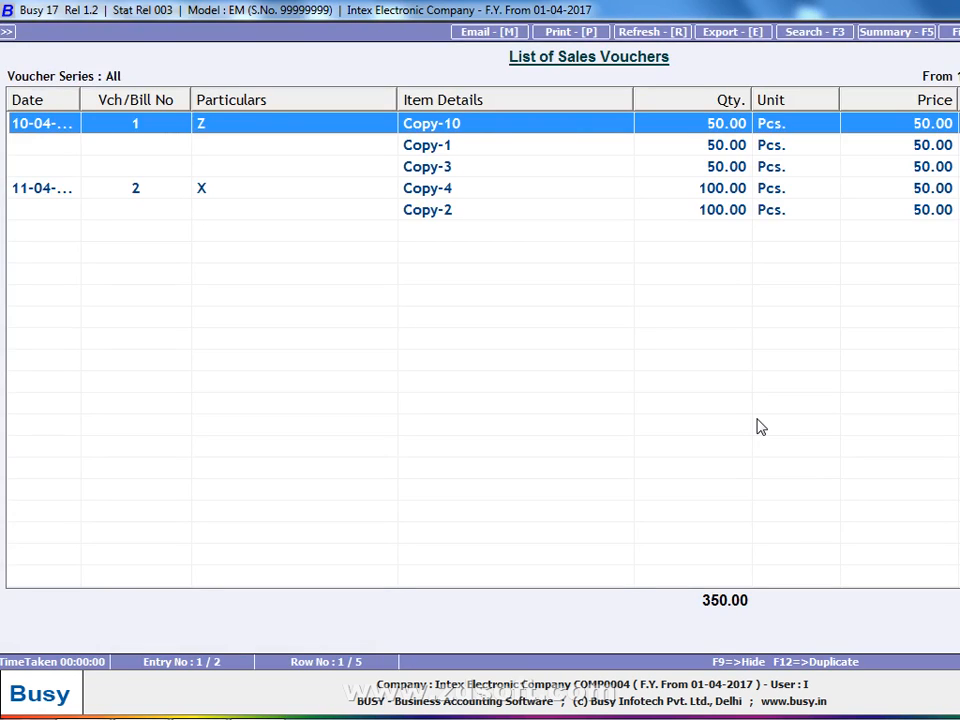
key(Escape)
key(Escape)
key(Escape)
key(Escape)
key(Escape)
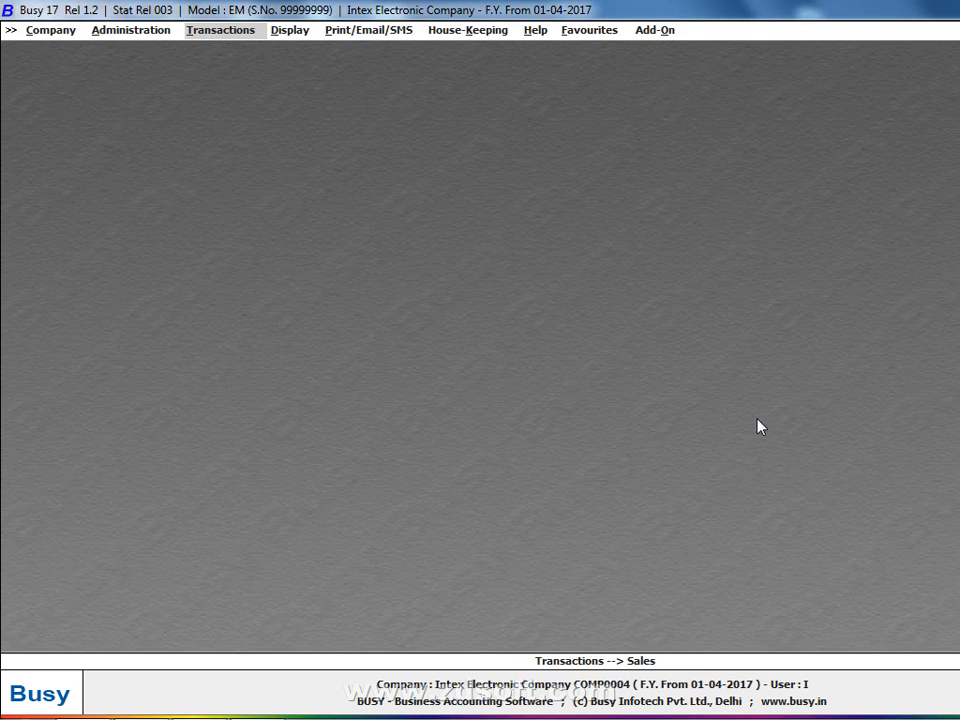
- Close Intex Electronic Company
key(Escape)
key(Left)
key(Return)
key(Return)
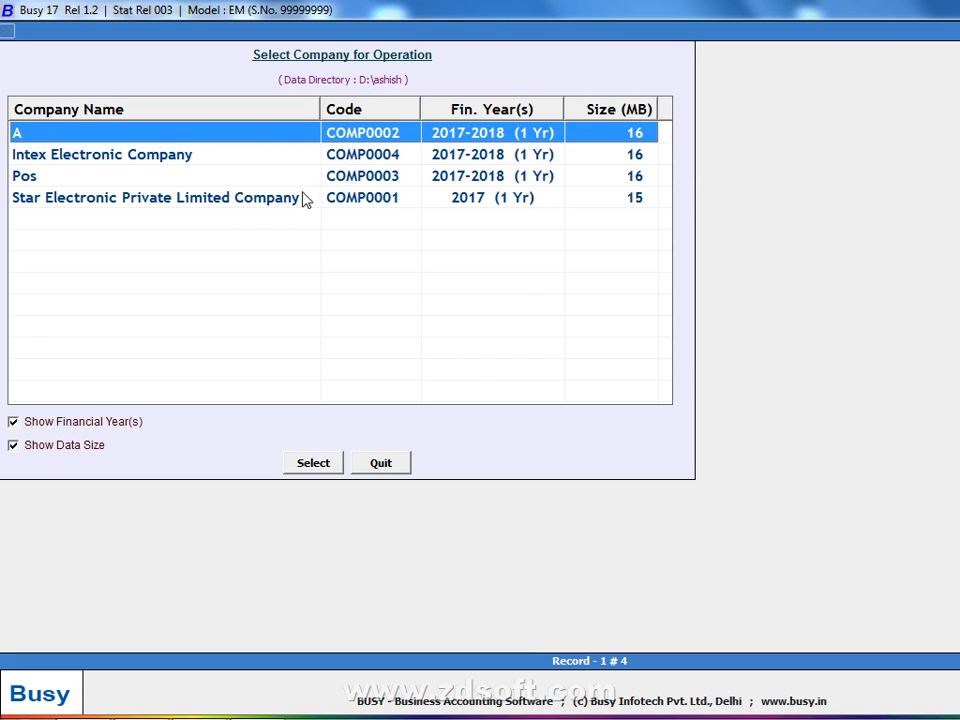
- Select Intex Electronic Company in the list twice but dismiss the list without opening it
click(268, 158)
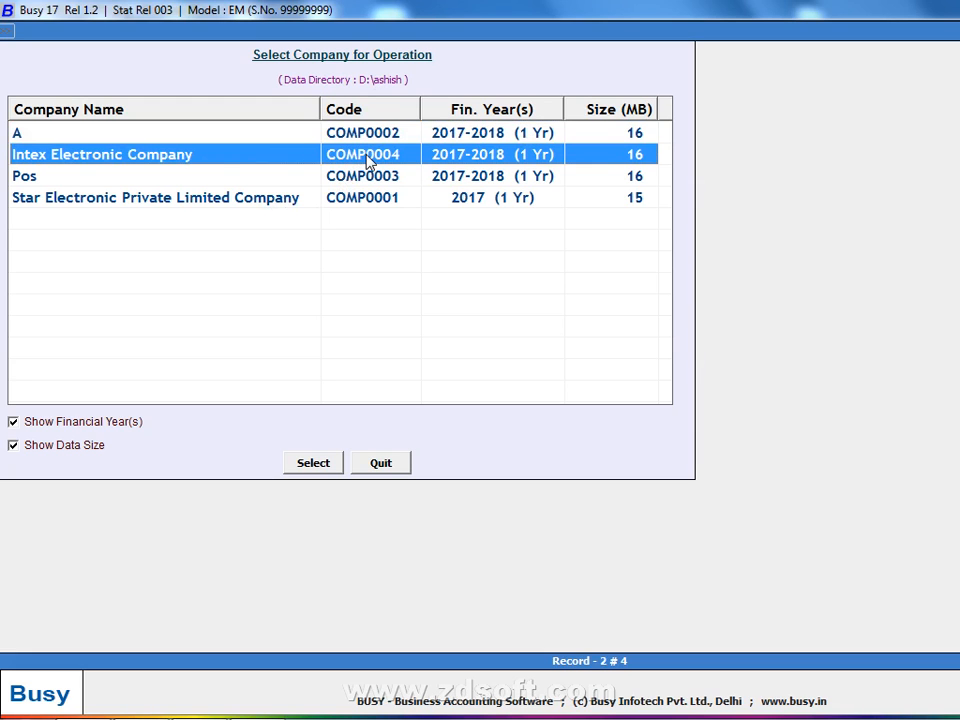
key(Escape)
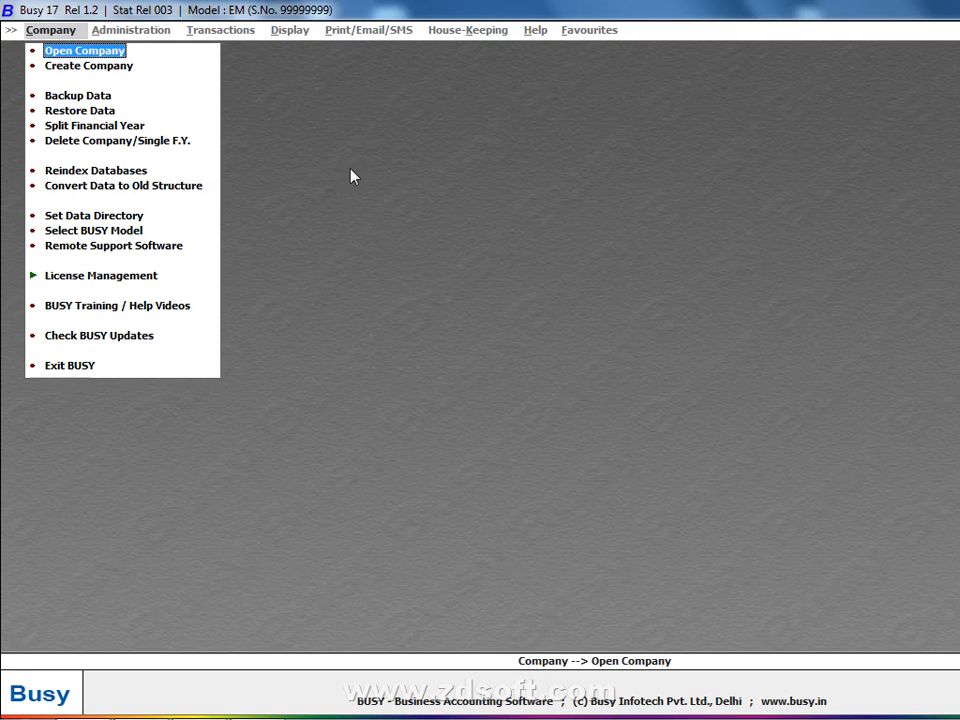
click(113, 54)
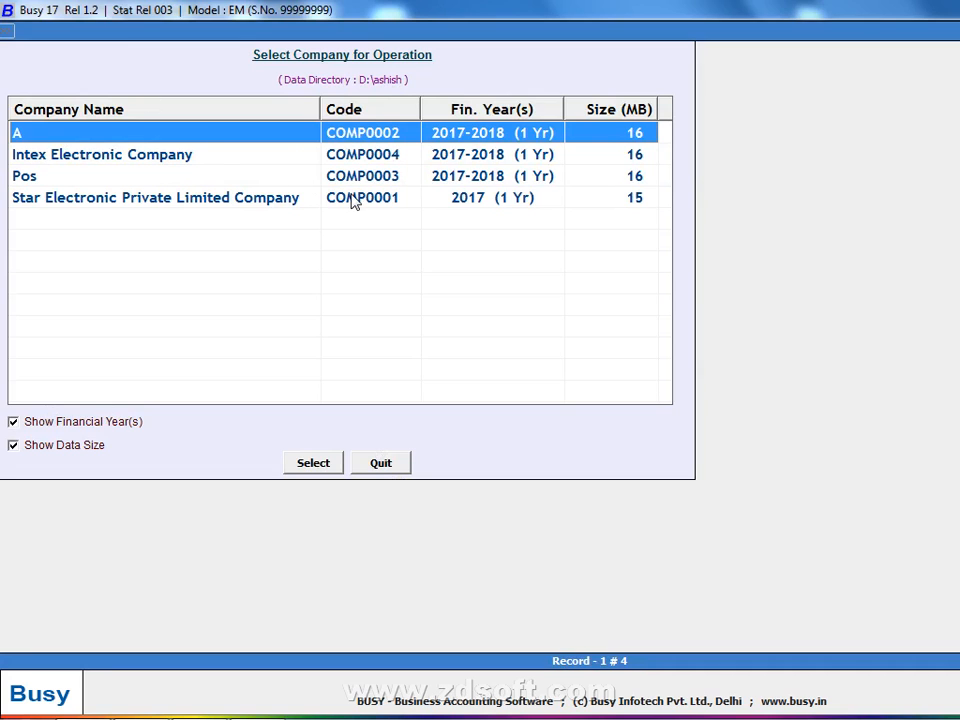
click(396, 160)
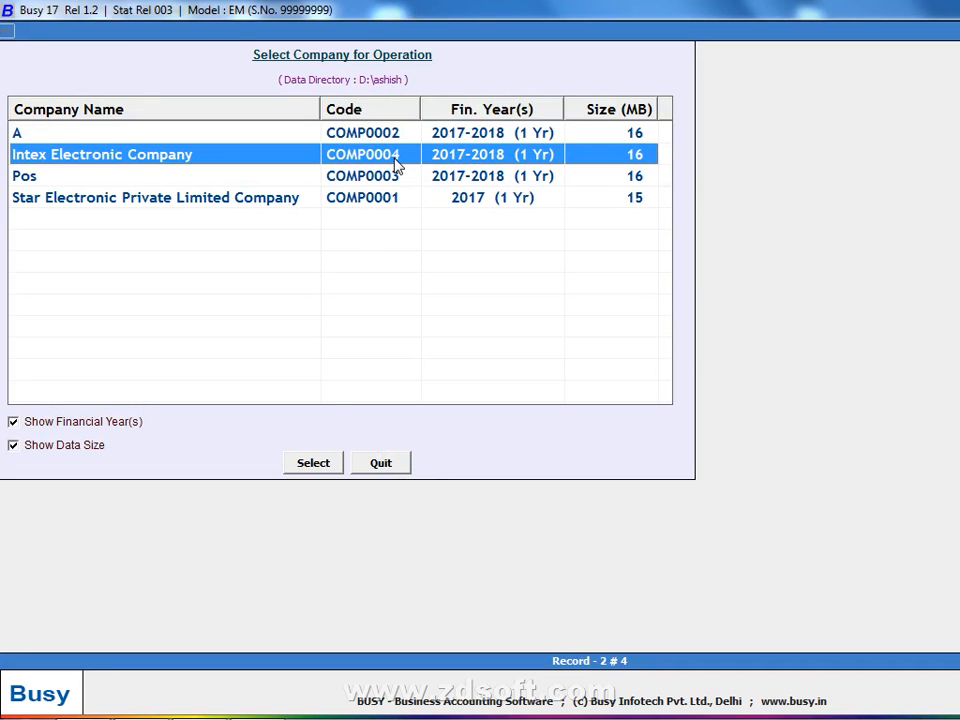
key(Escape)
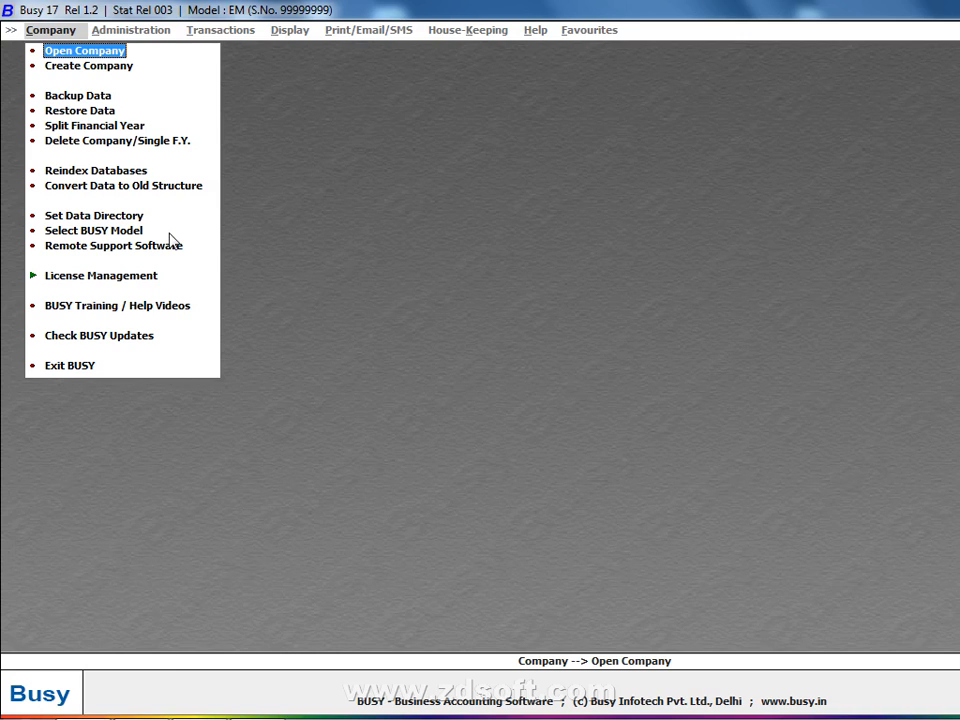
click(126, 54)
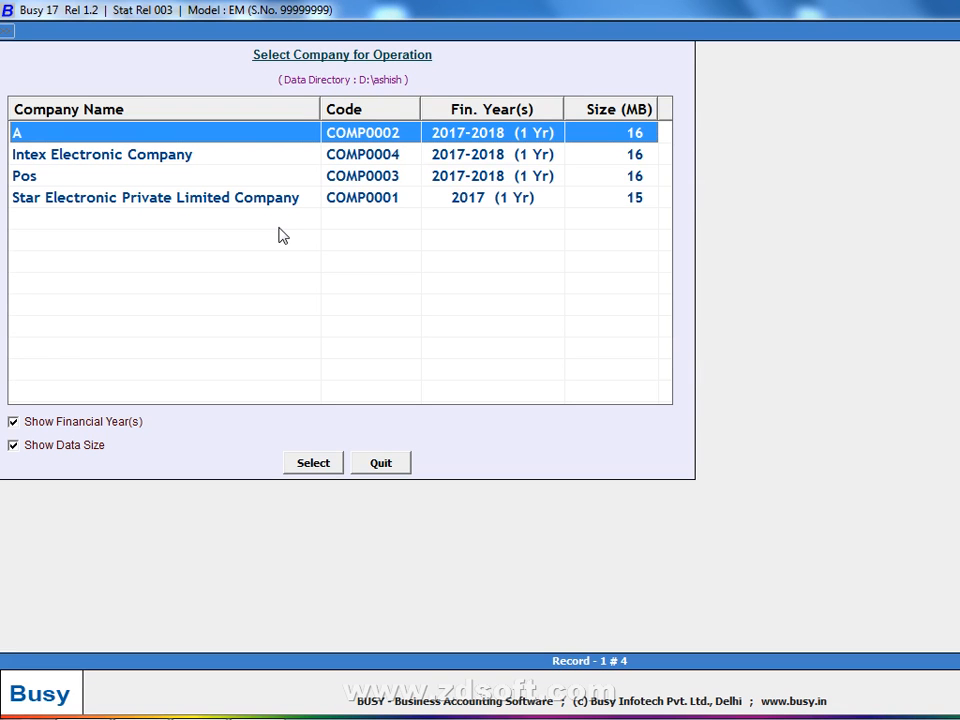
key(Escape)
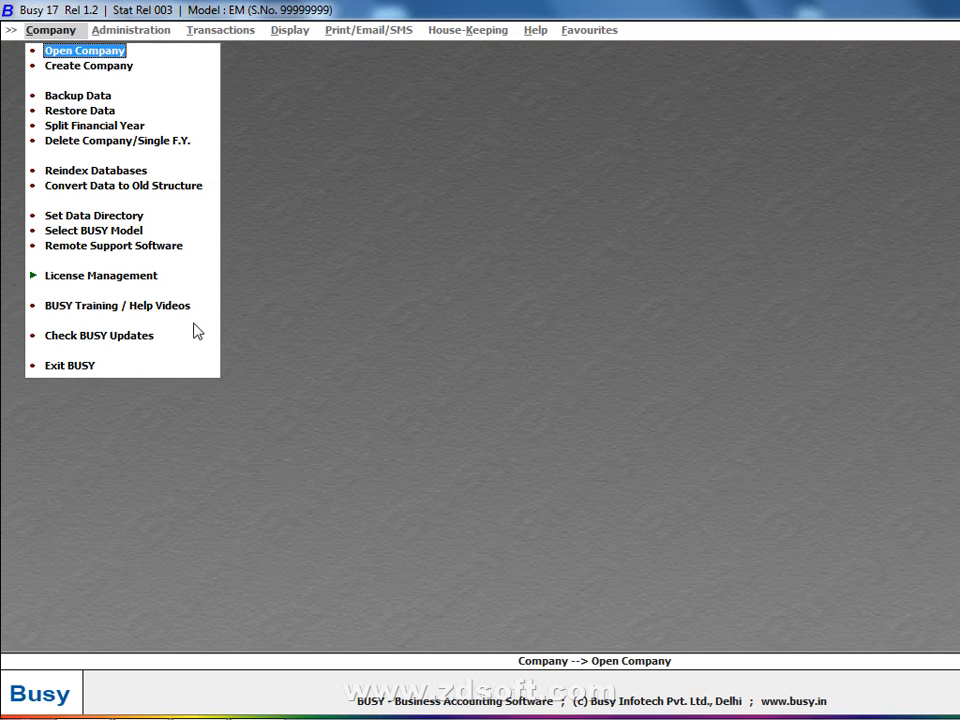
- Browse for a new data directory but cancel, keeping D:\ashish, then exit Busy
click(137, 216)
click(338, 116)
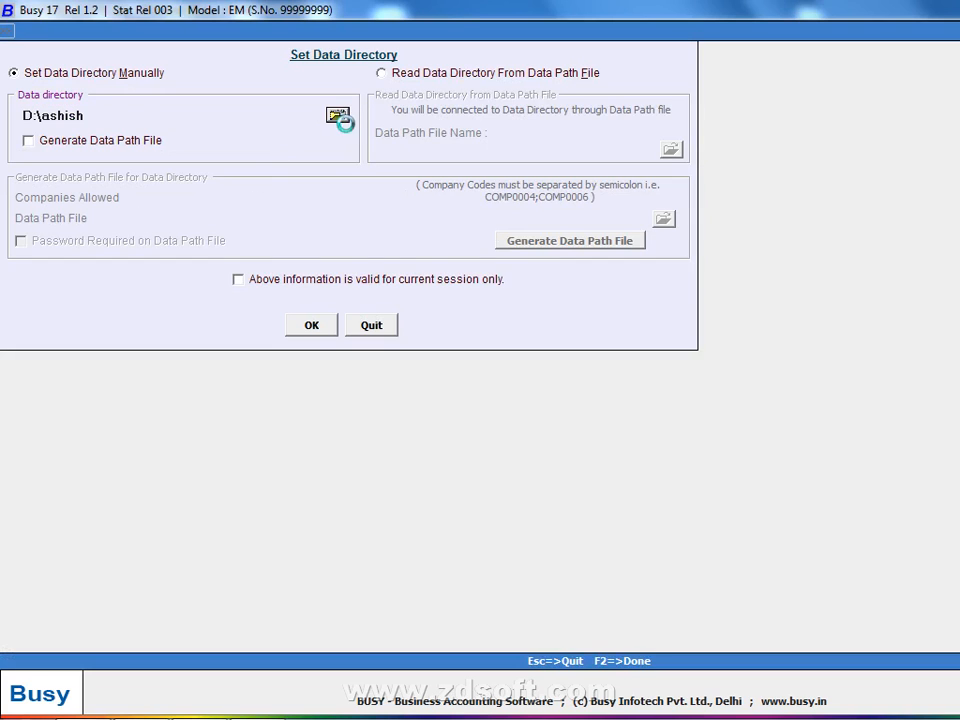
click(536, 398)
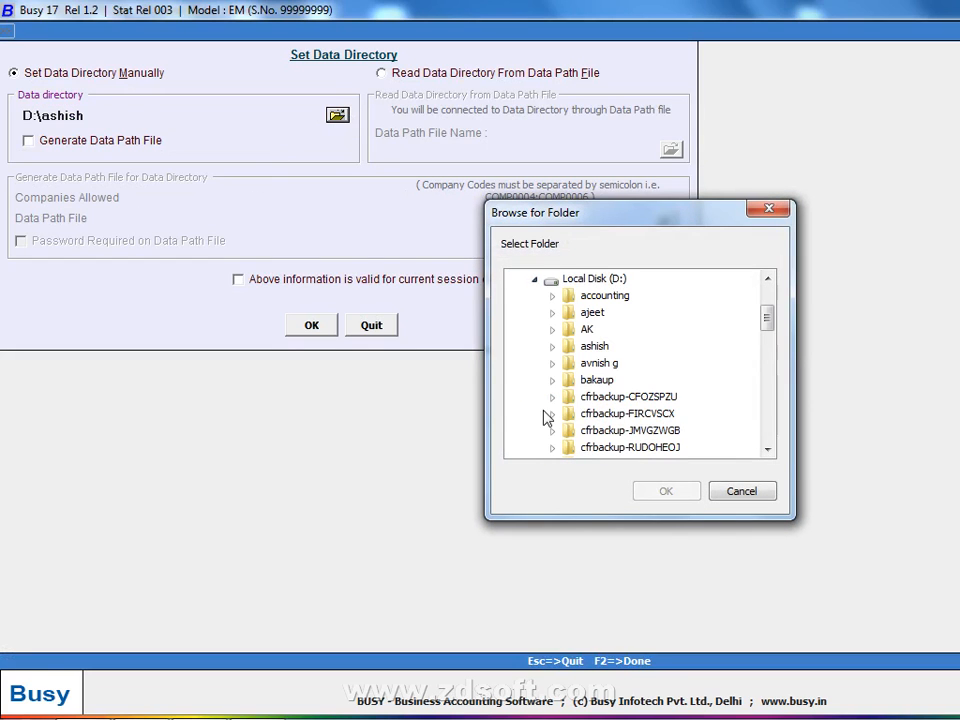
click(712, 492)
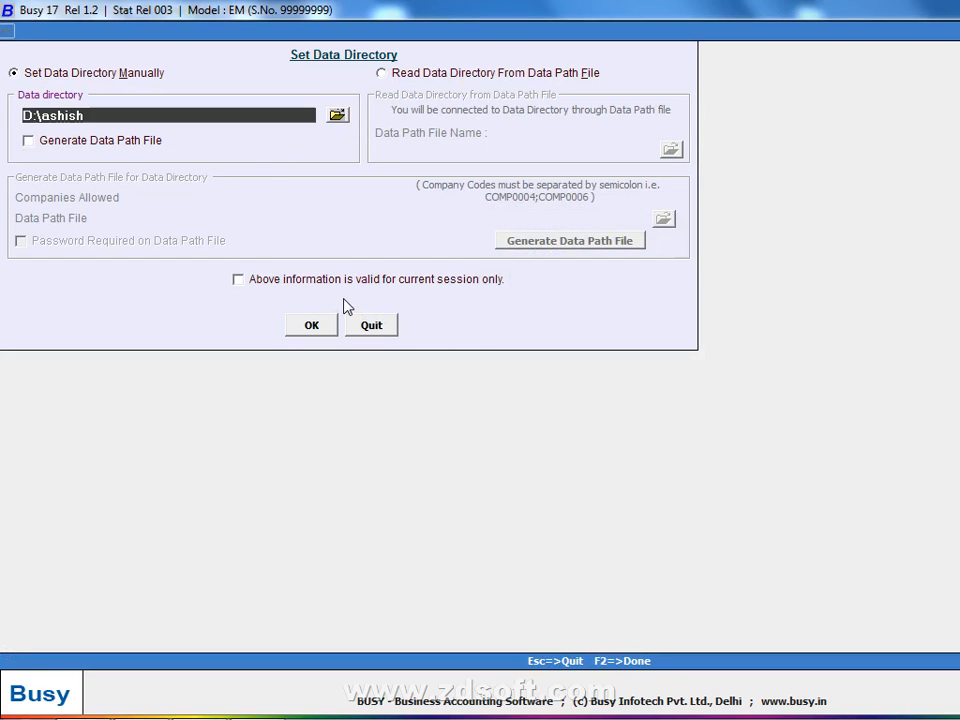
click(386, 330)
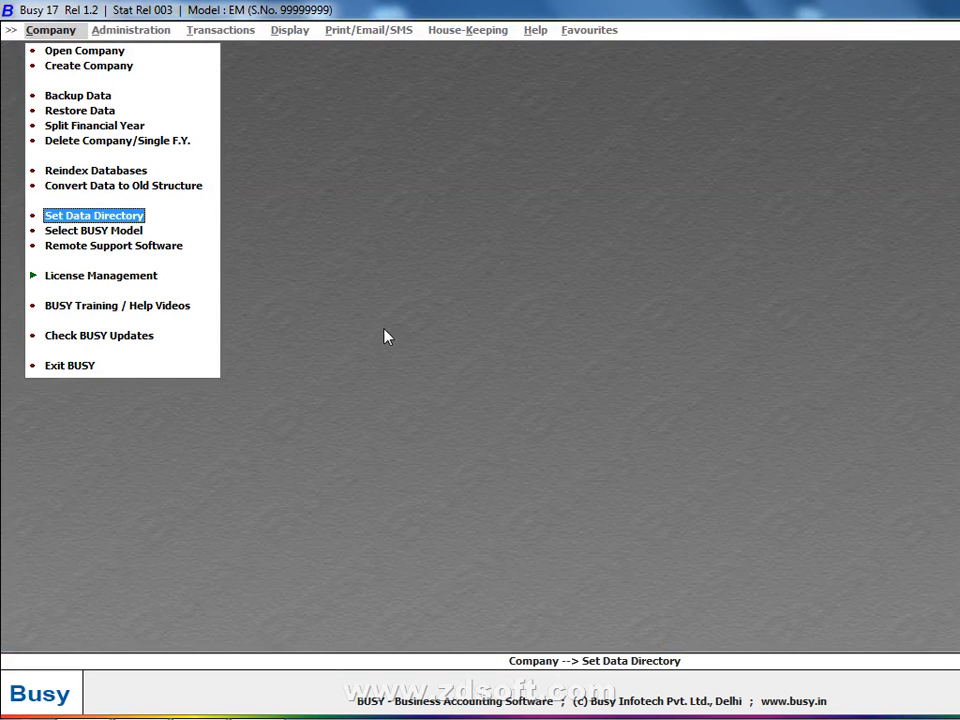
click(66, 366)
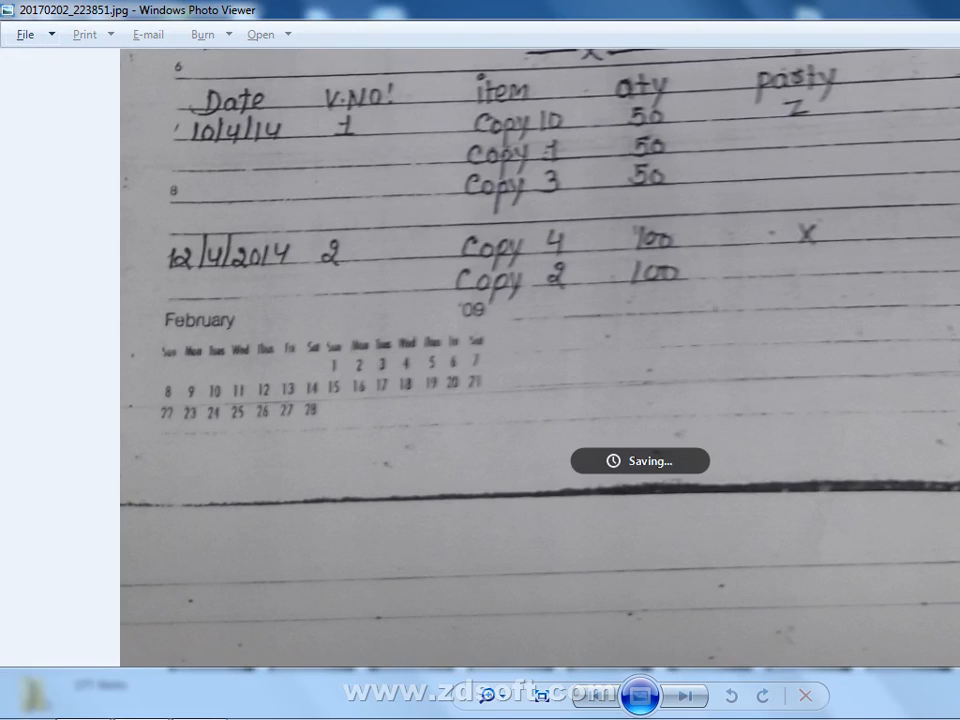
- Close the handwritten-notes photo in Windows Photo Viewer to leave only the bare desktop
key(alt+F4)
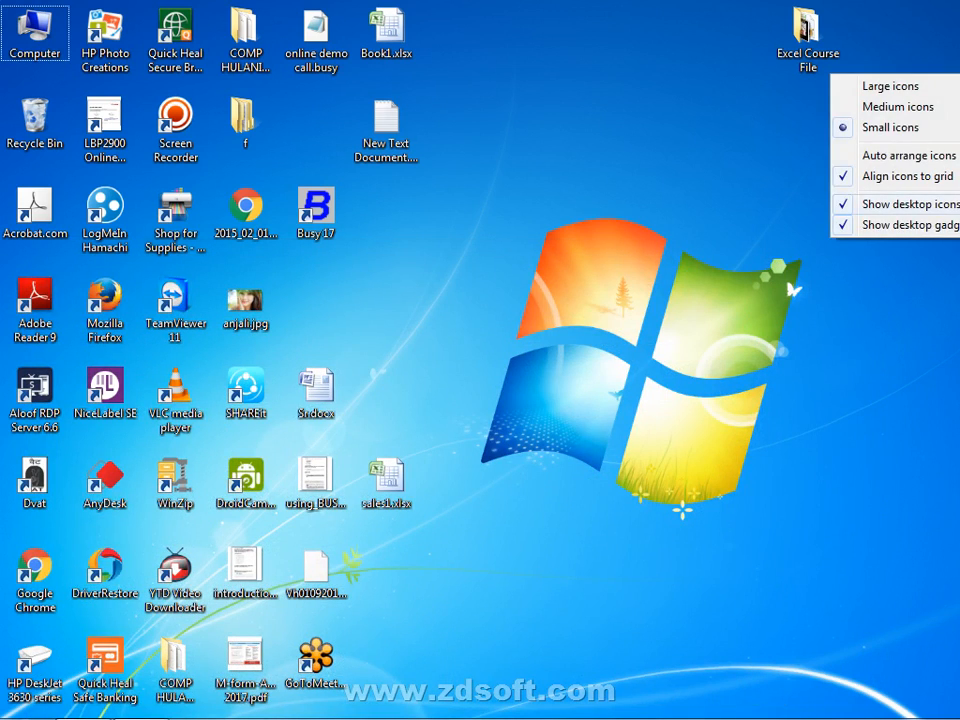
click(886, 220)
mouse_move(885, 682)
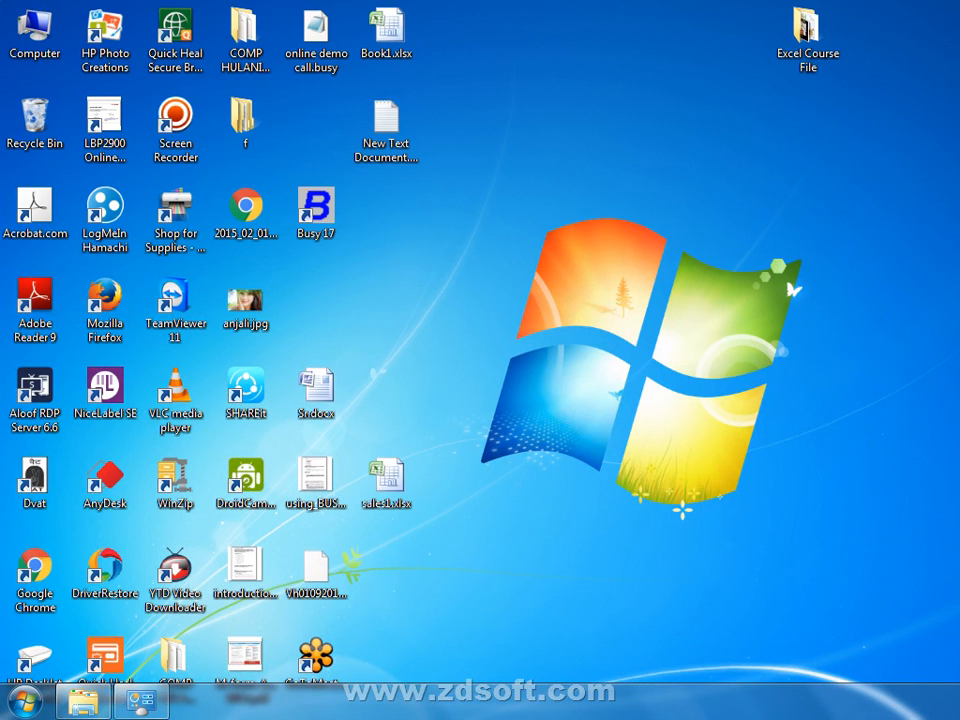
click(950, 651)
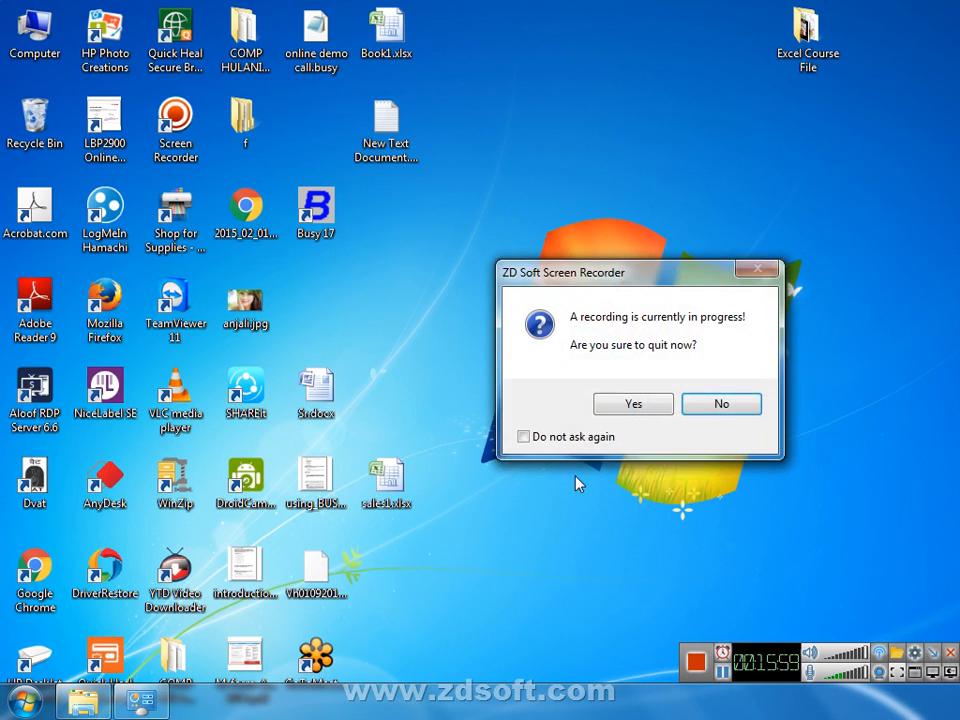